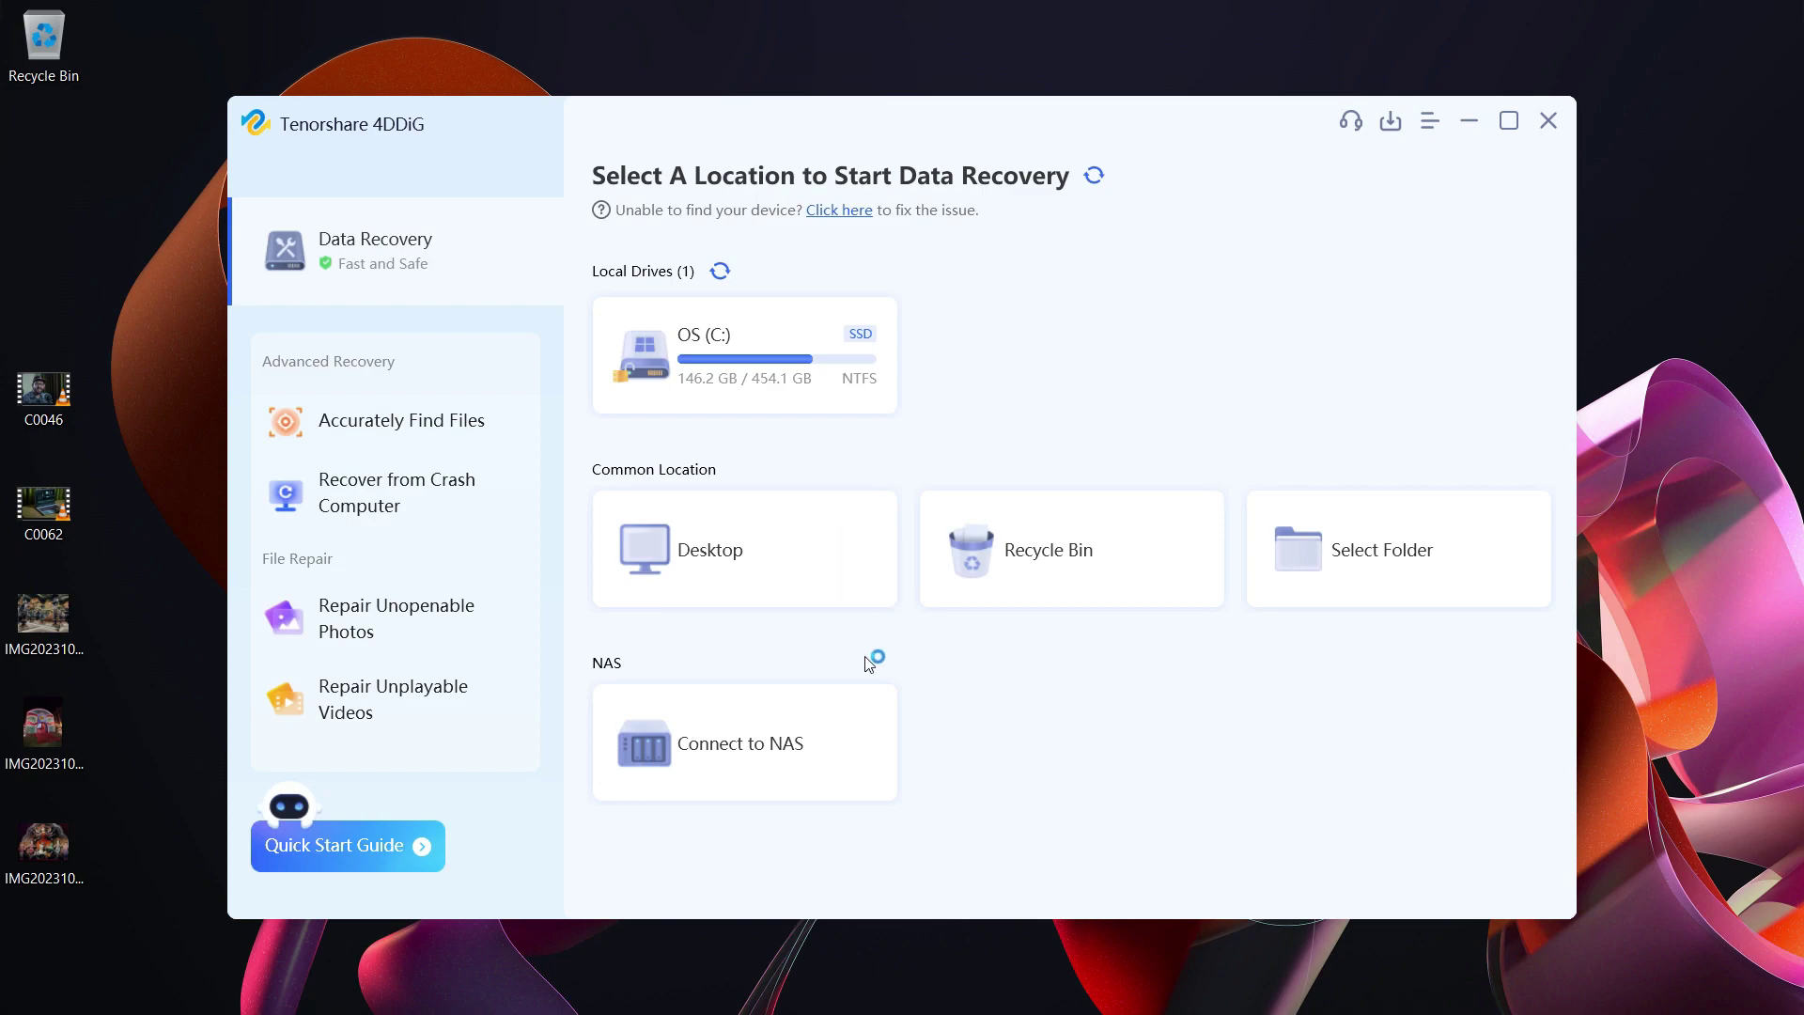
Bring Firefox forward and highlight the 4DDiG product name in the page heading.
{"action": "left_click", "coordinate": [798, 990]}
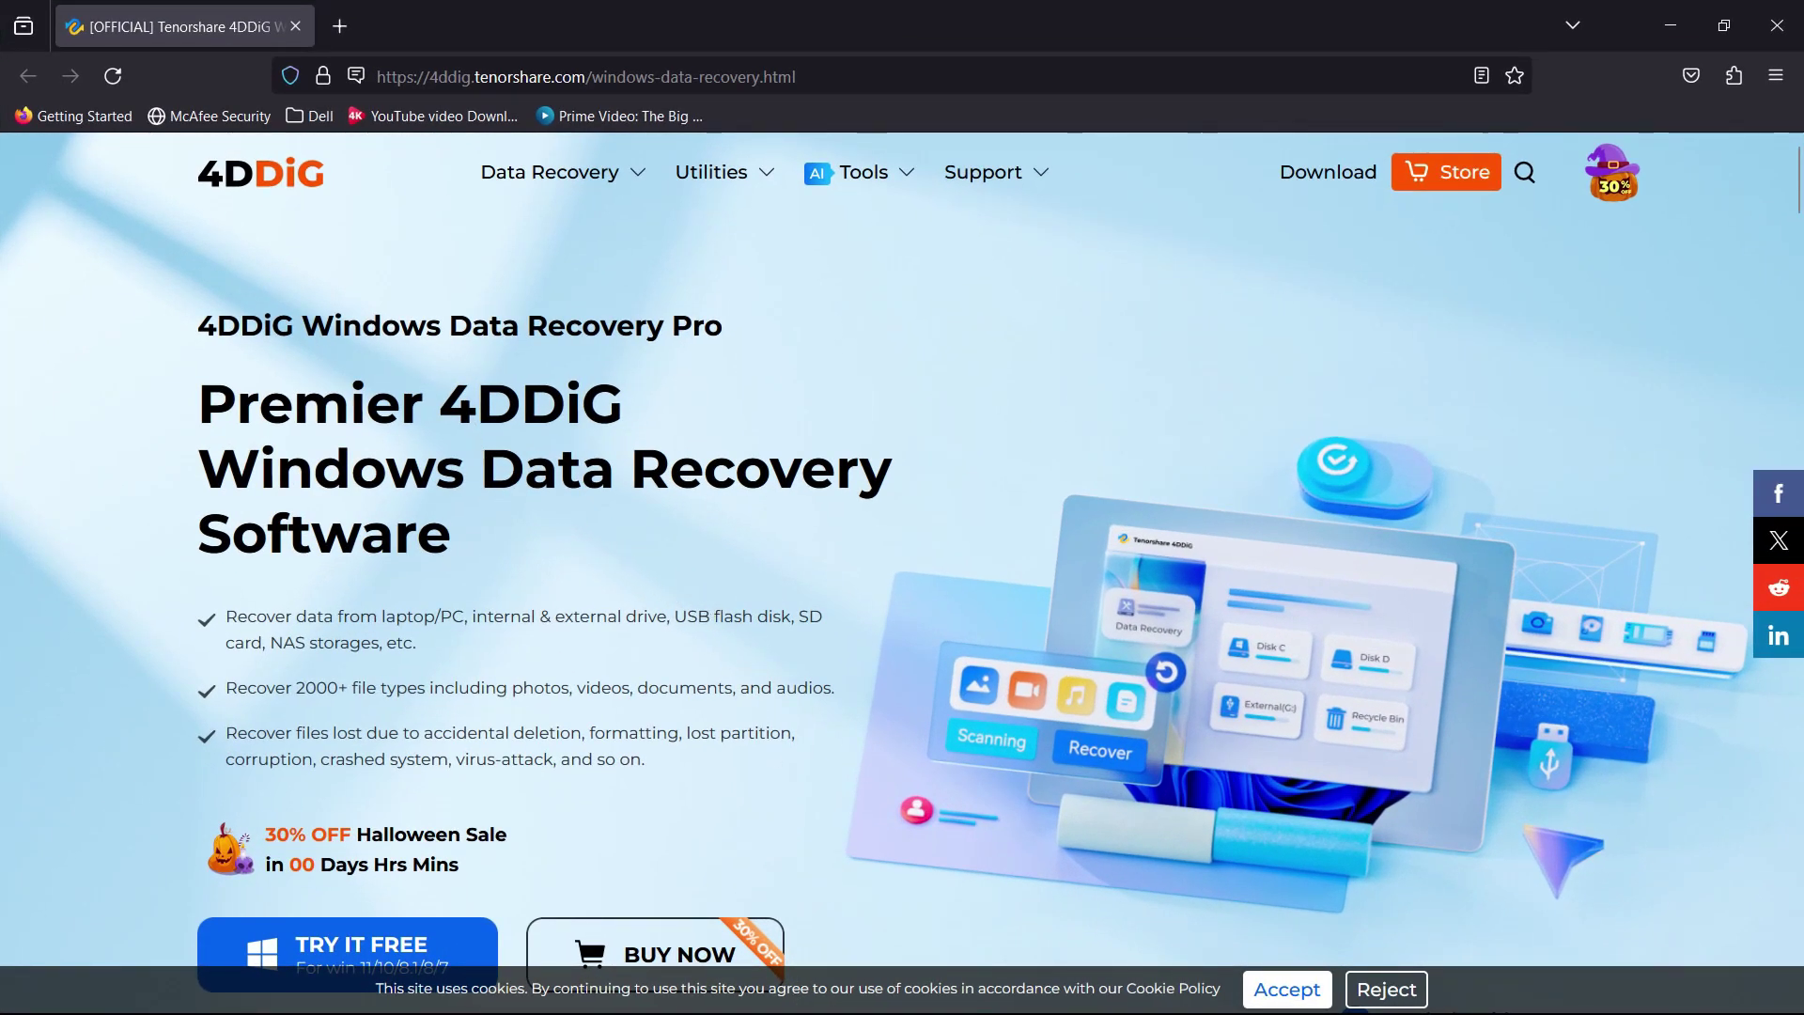
{"action": "left_click_drag", "start_coordinate": [445, 397], "coordinate": [473, 532]}
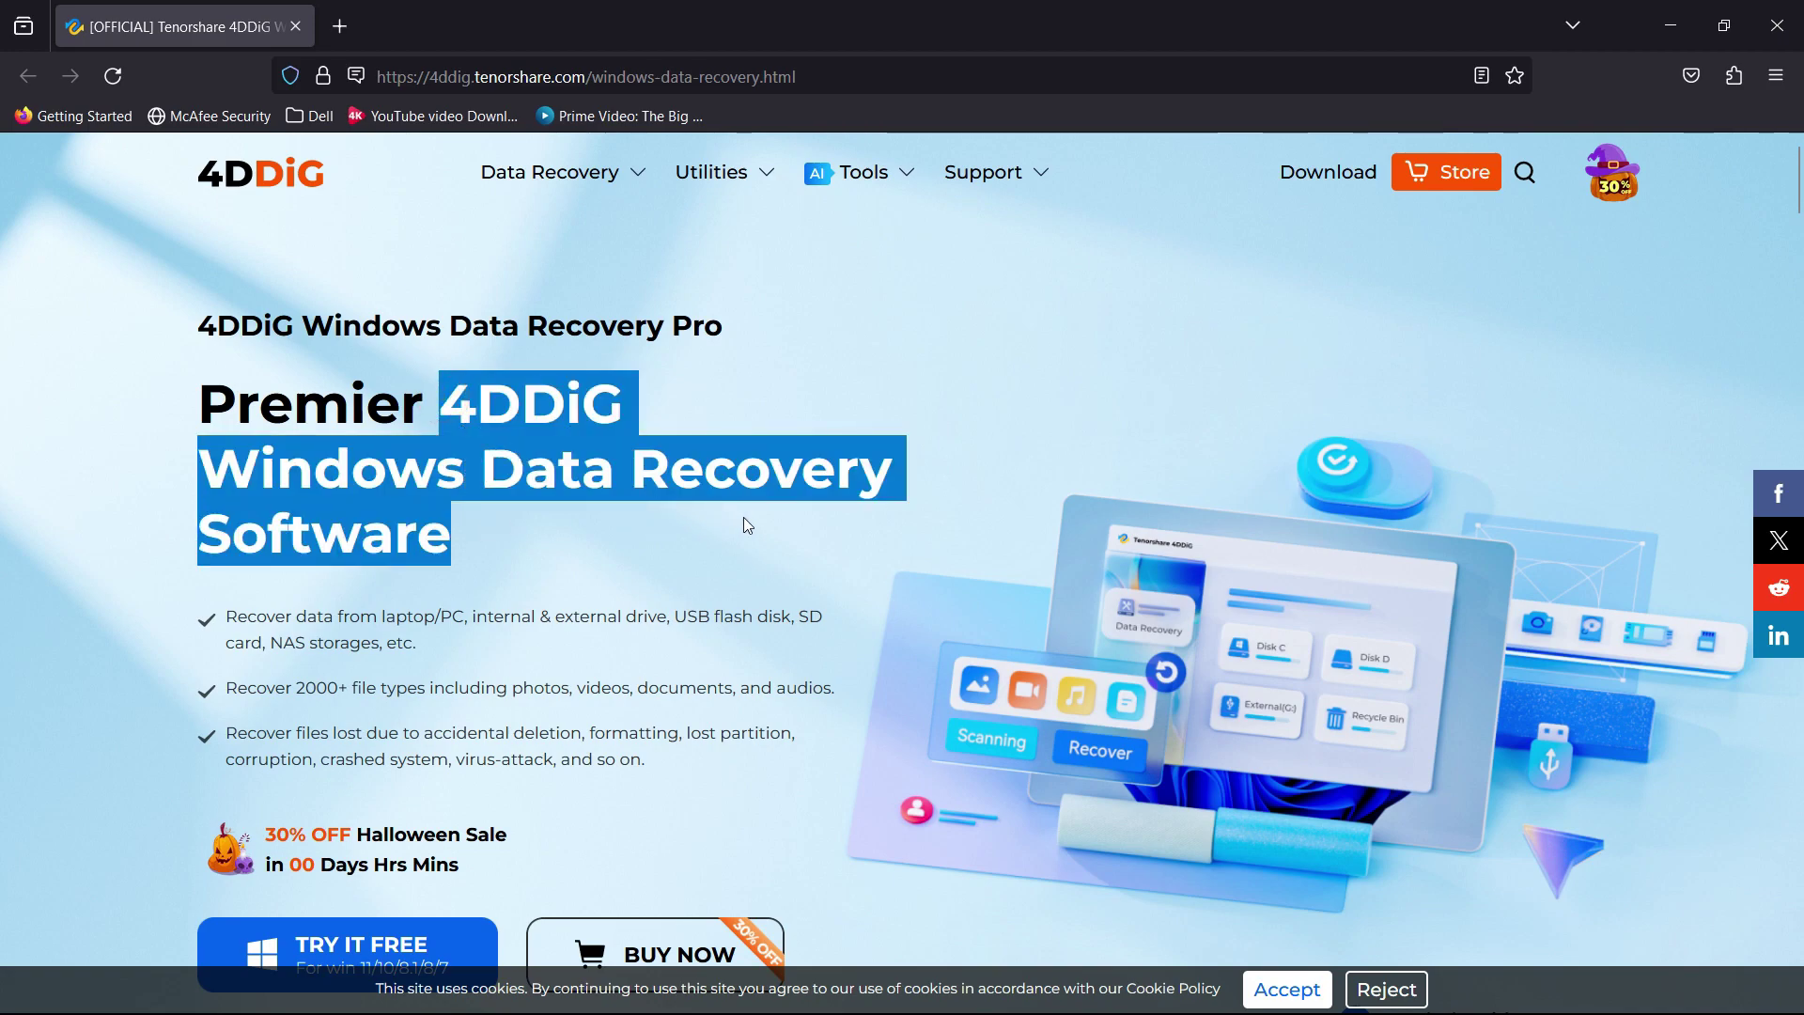
{"action": "left_click", "coordinate": [630, 520]}
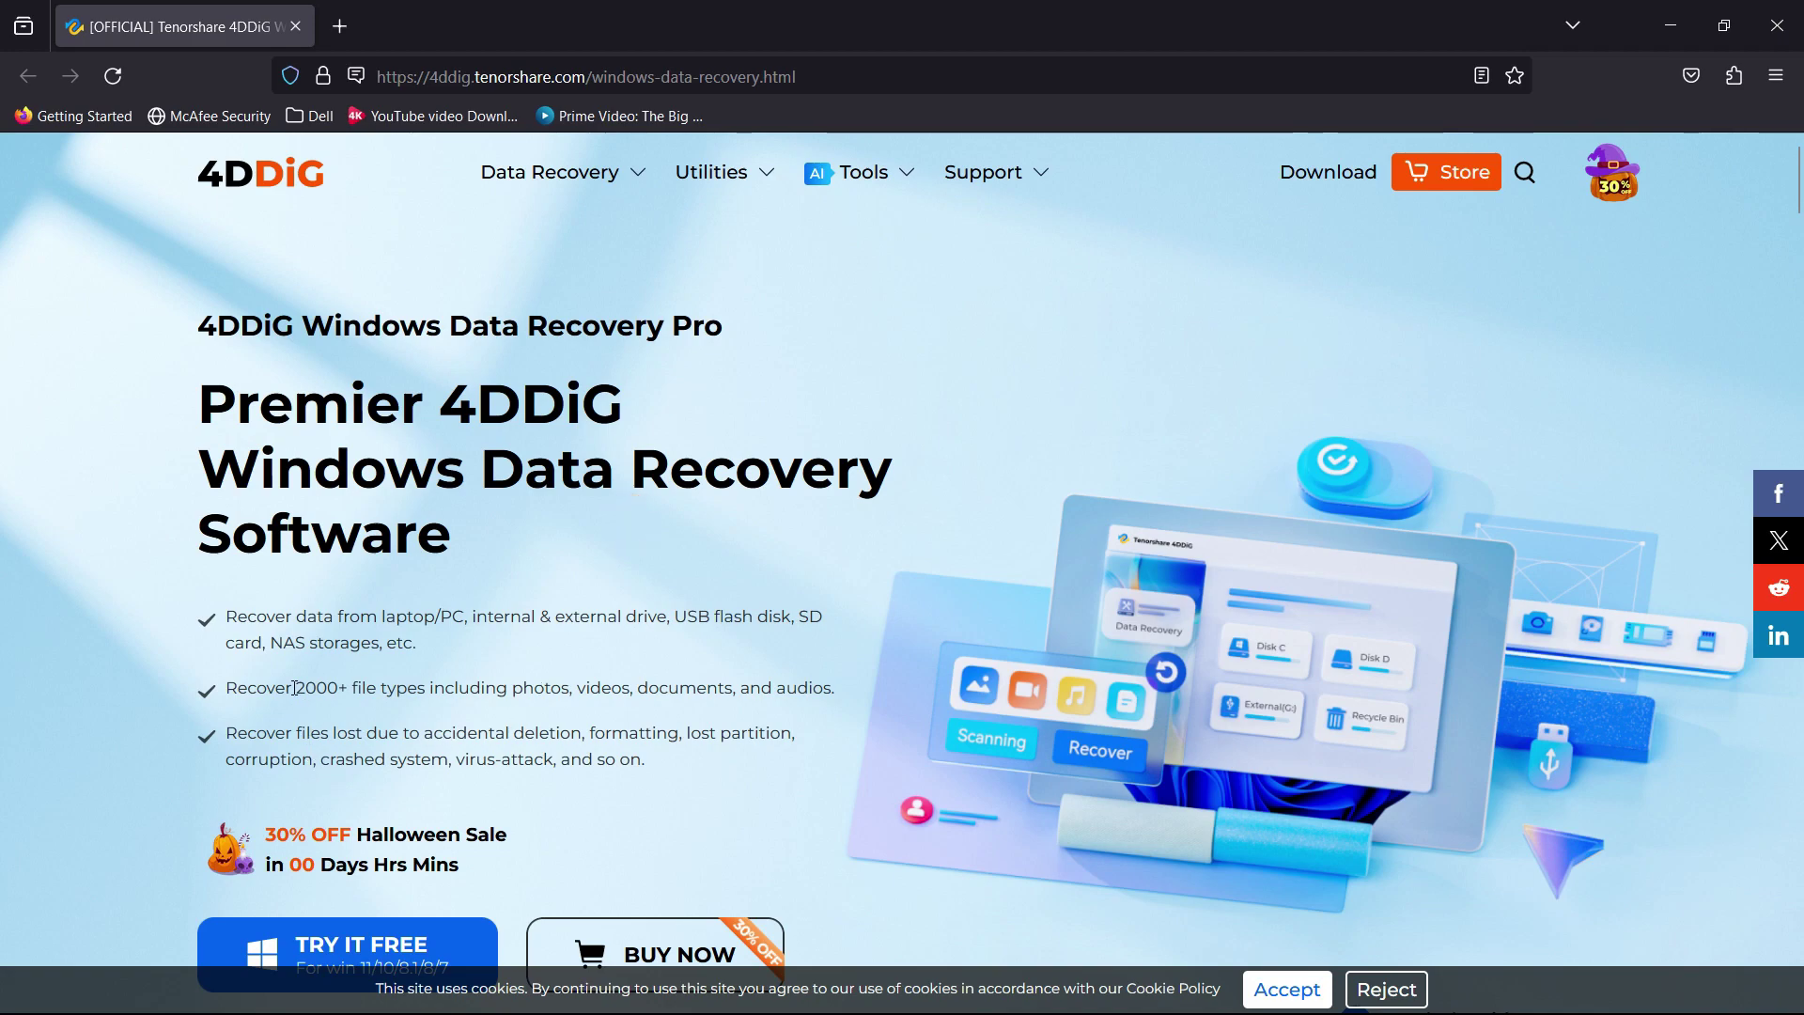
Highlight the 2000+ file types and supported drive types feature lines, then scroll down the page.
{"action": "left_click_drag", "start_coordinate": [300, 688], "coordinate": [833, 688]}
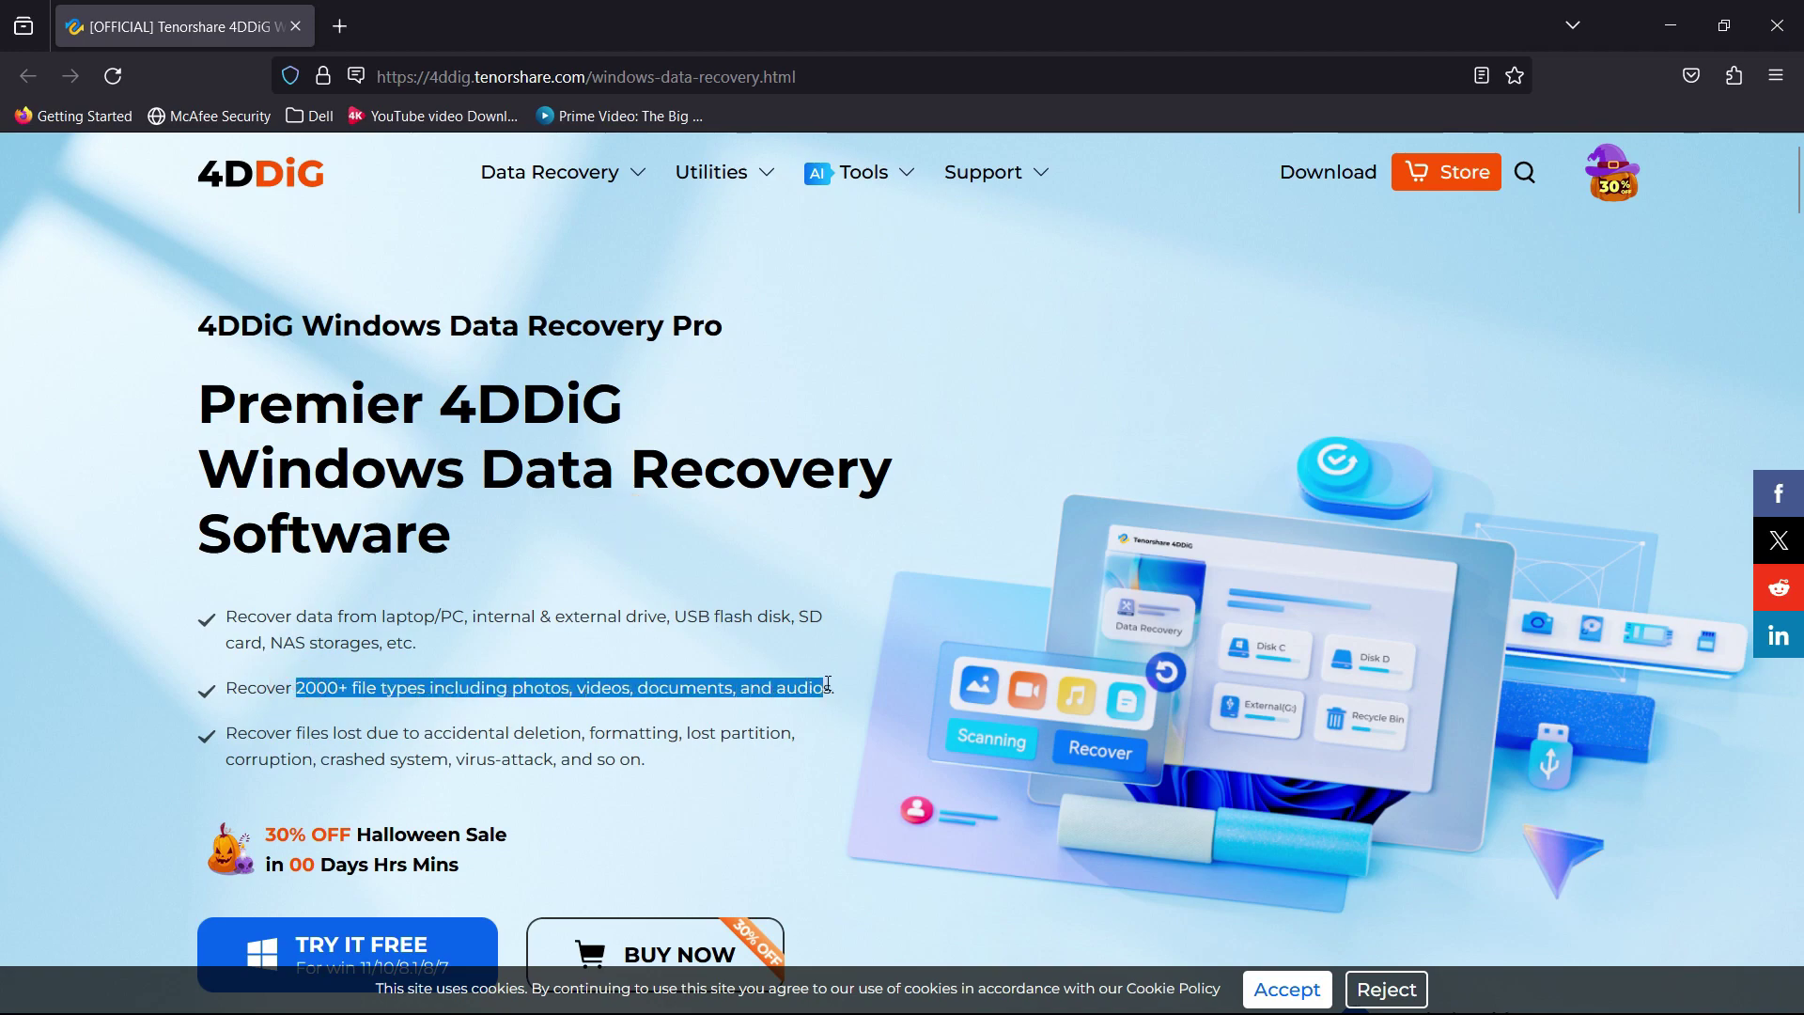
{"action": "left_click", "coordinate": [842, 695]}
{"action": "left_click", "coordinate": [839, 691]}
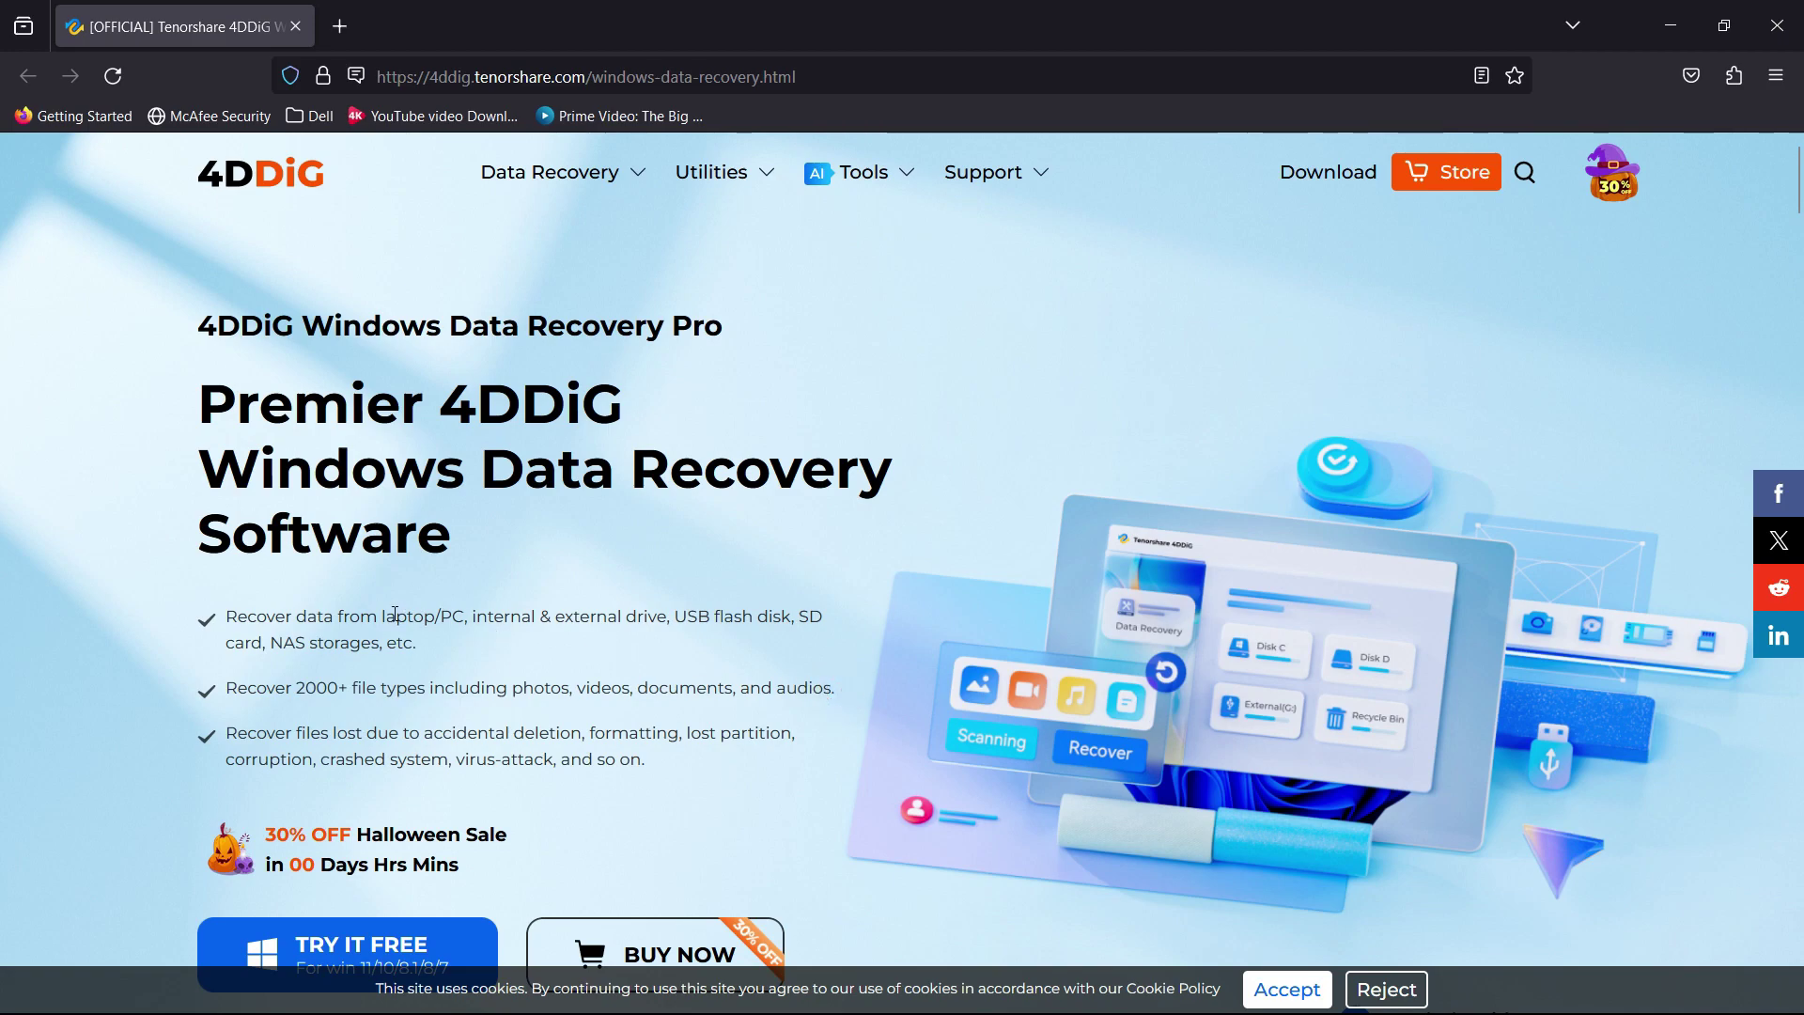
{"action": "left_click_drag", "start_coordinate": [475, 617], "coordinate": [831, 616]}
{"action": "left_click", "coordinate": [819, 653]}
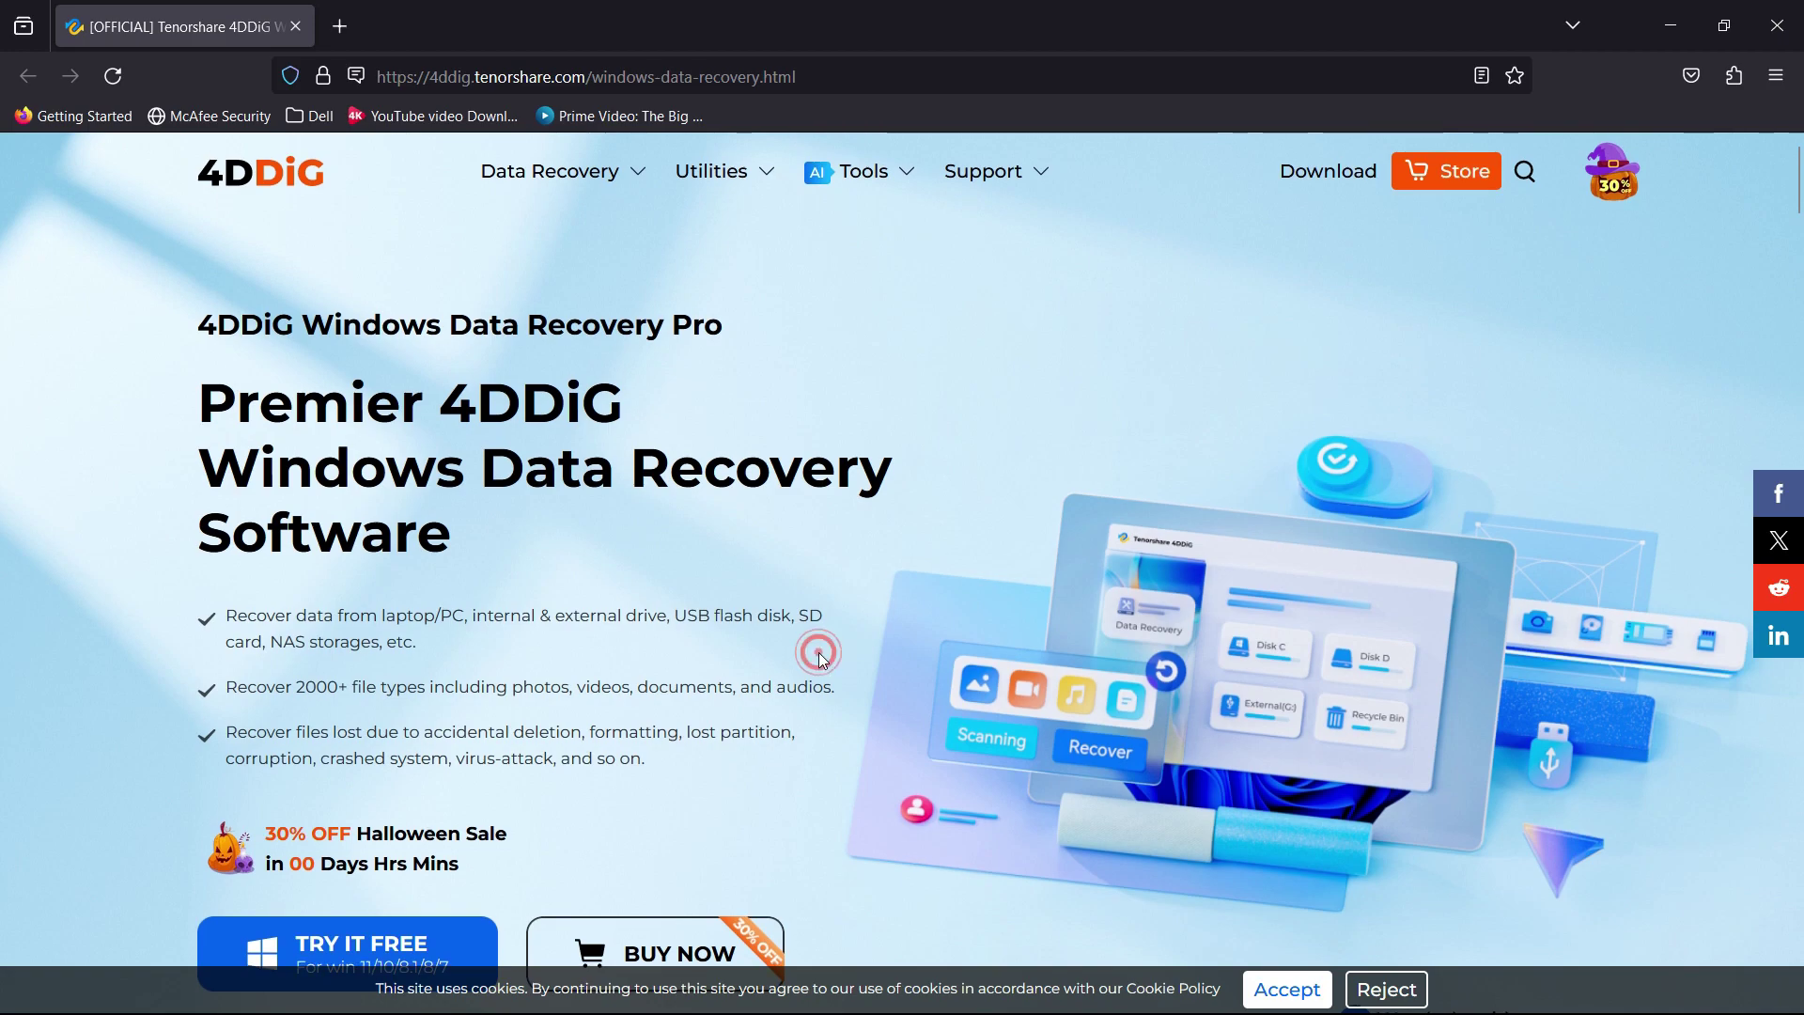
{"action": "scroll", "coordinate": [817, 650], "scroll_direction": "down", "scroll_amount": 4}
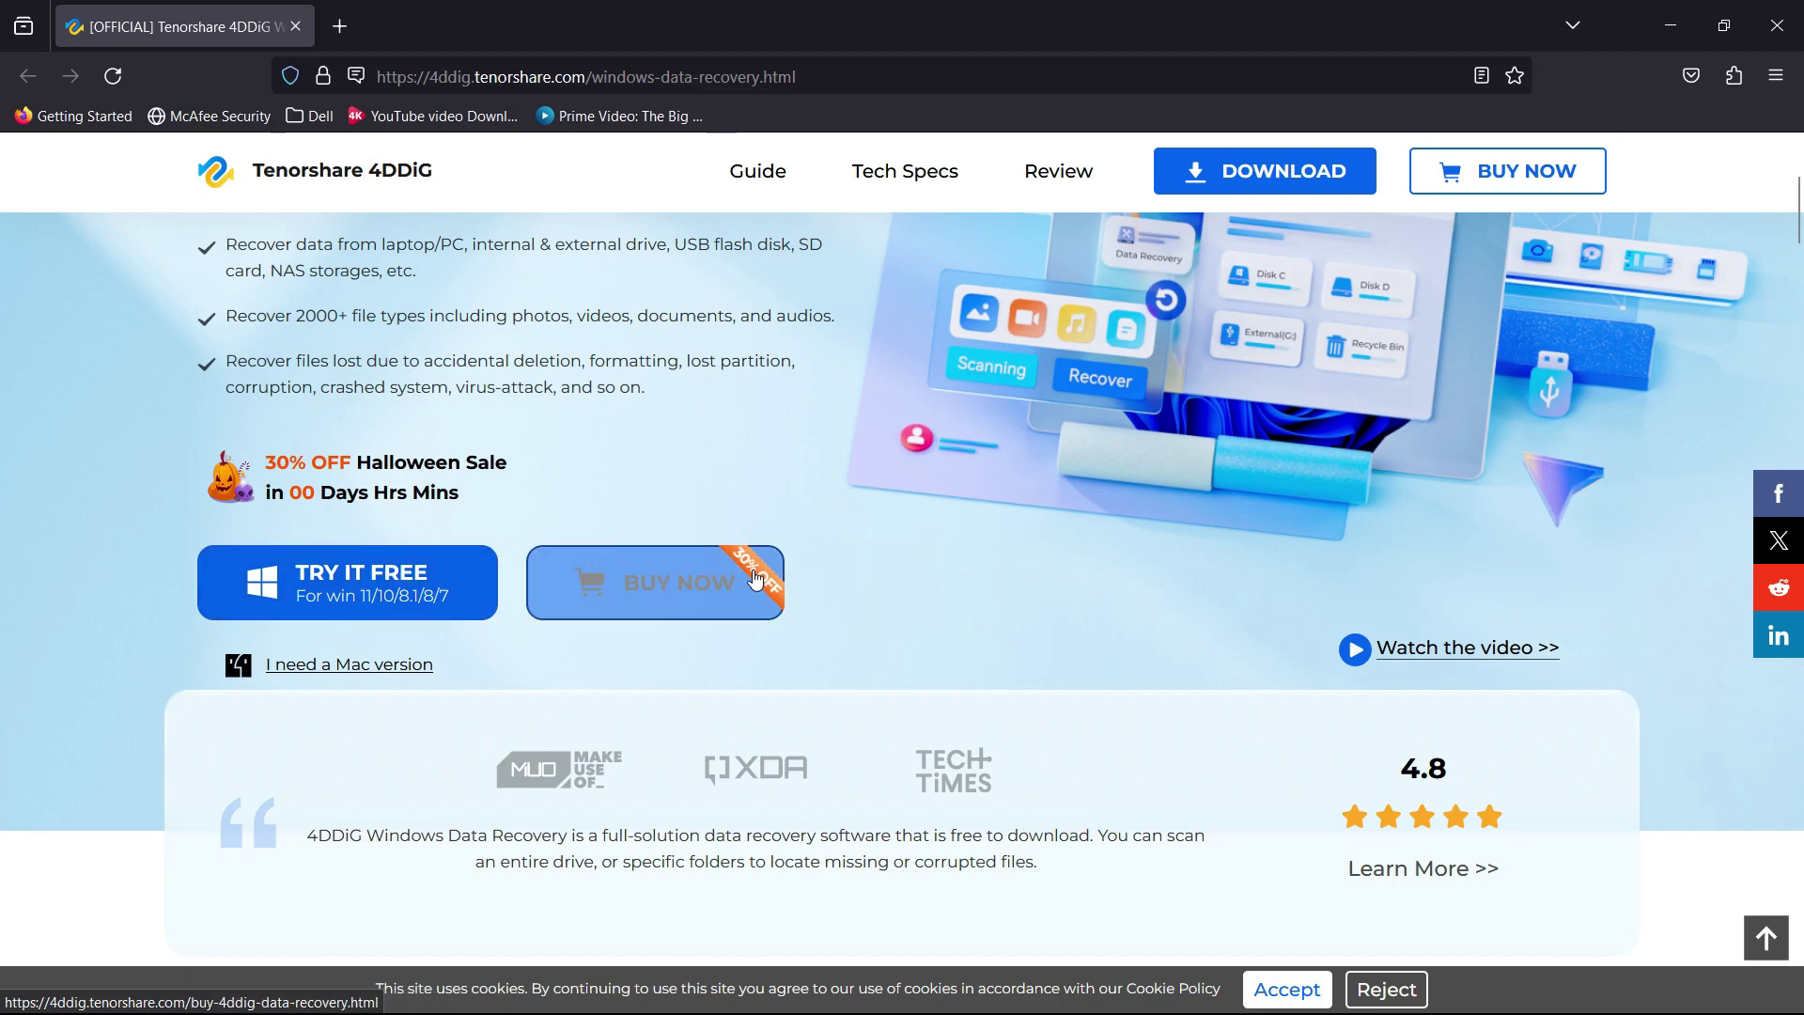
Minimise Firefox, then maximise the 4DDiG window and restore it to normal size.
{"action": "left_click", "coordinate": [1675, 23]}
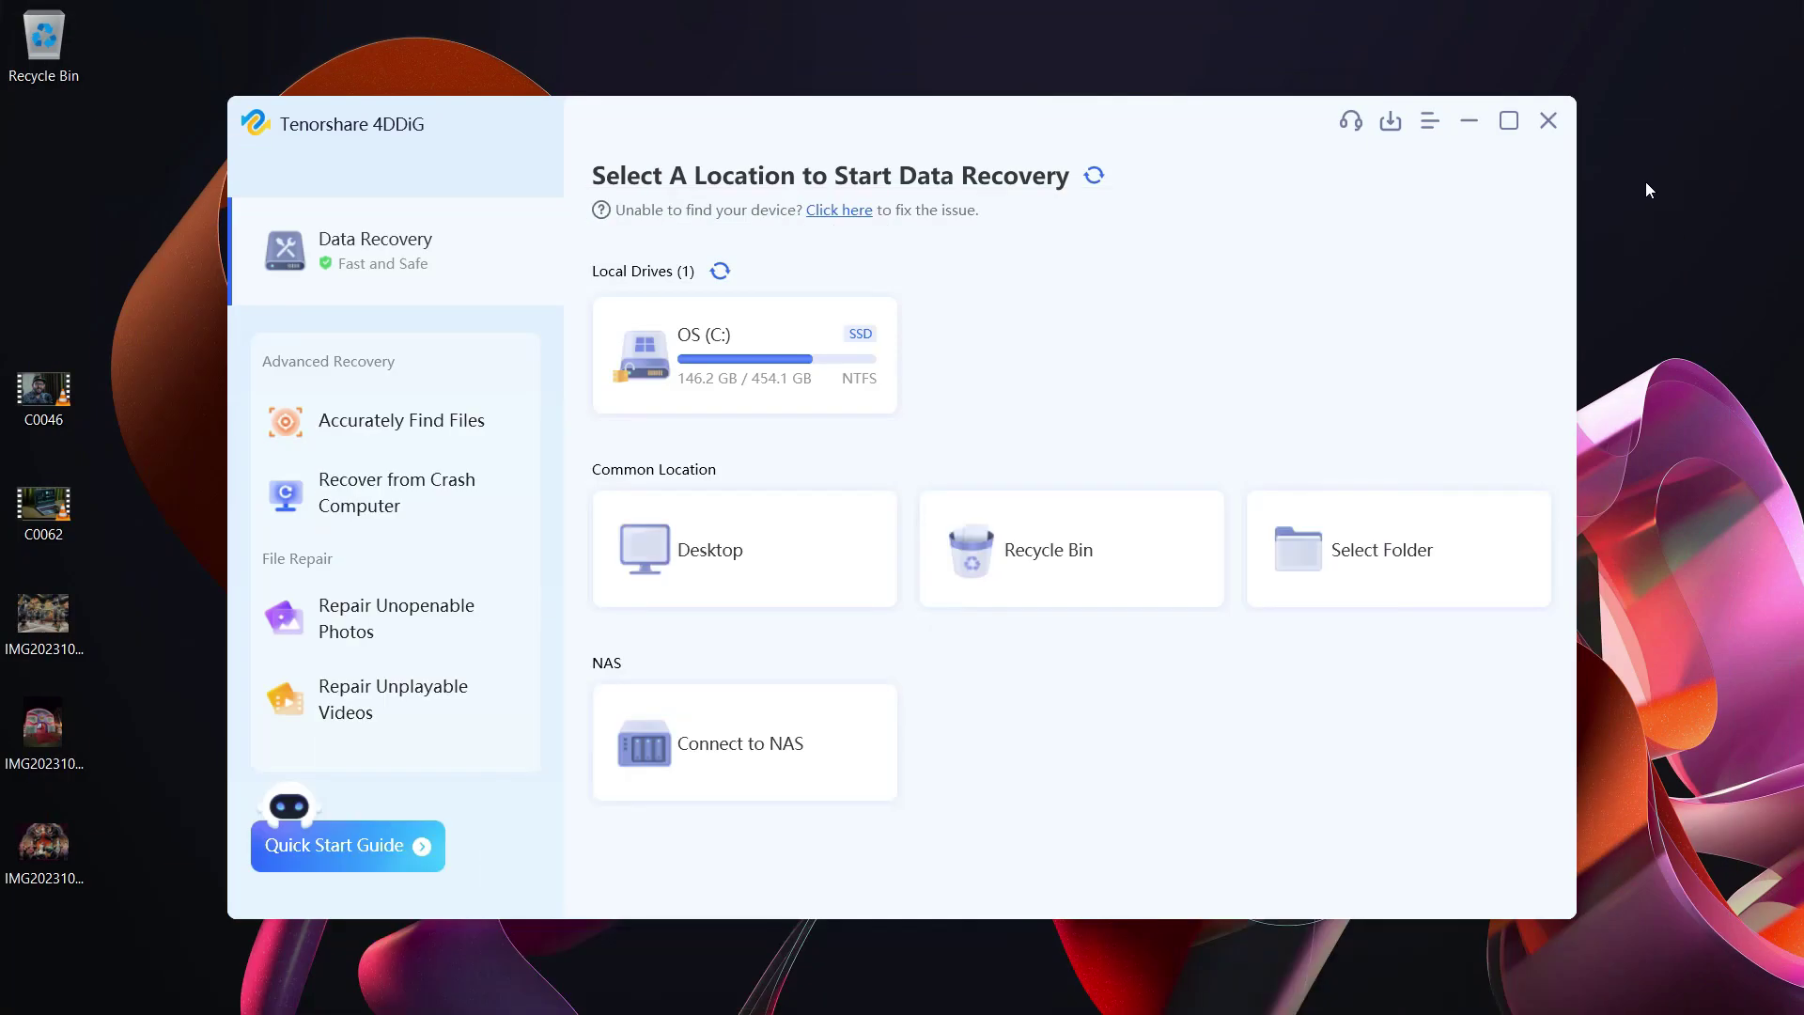
{"action": "left_click", "coordinate": [1506, 122]}
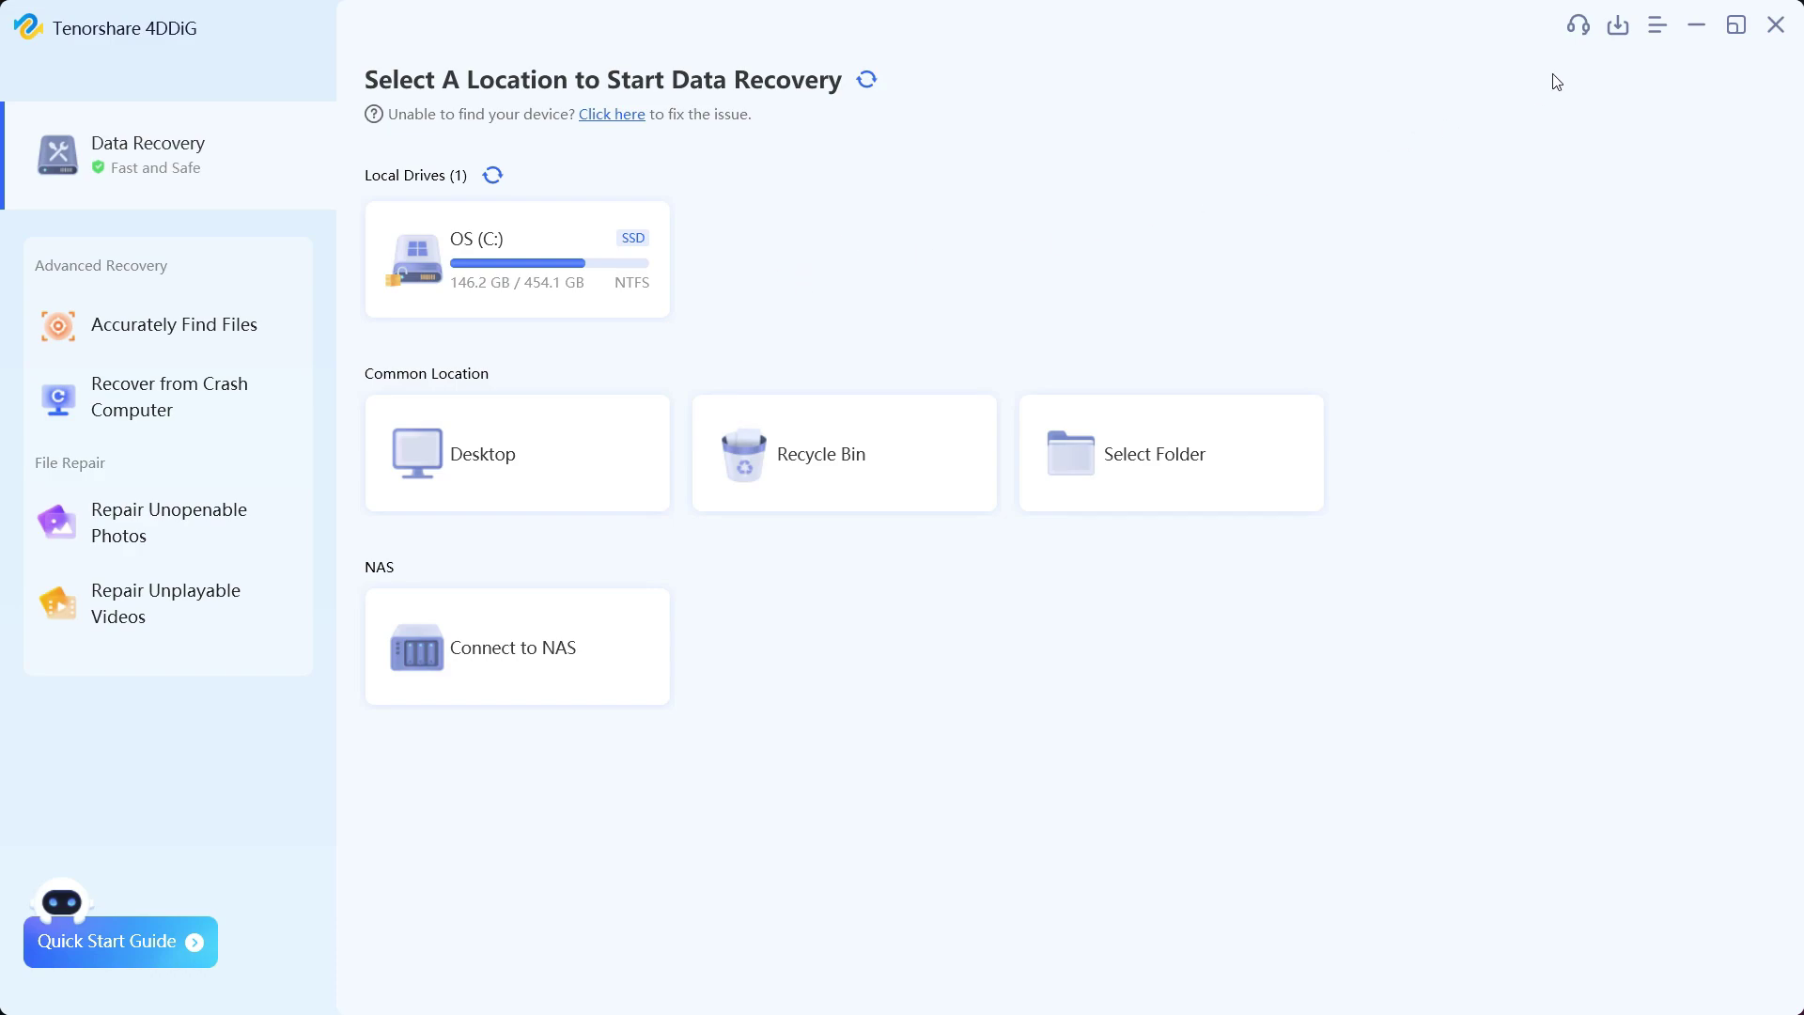
{"action": "left_click", "coordinate": [1732, 28]}
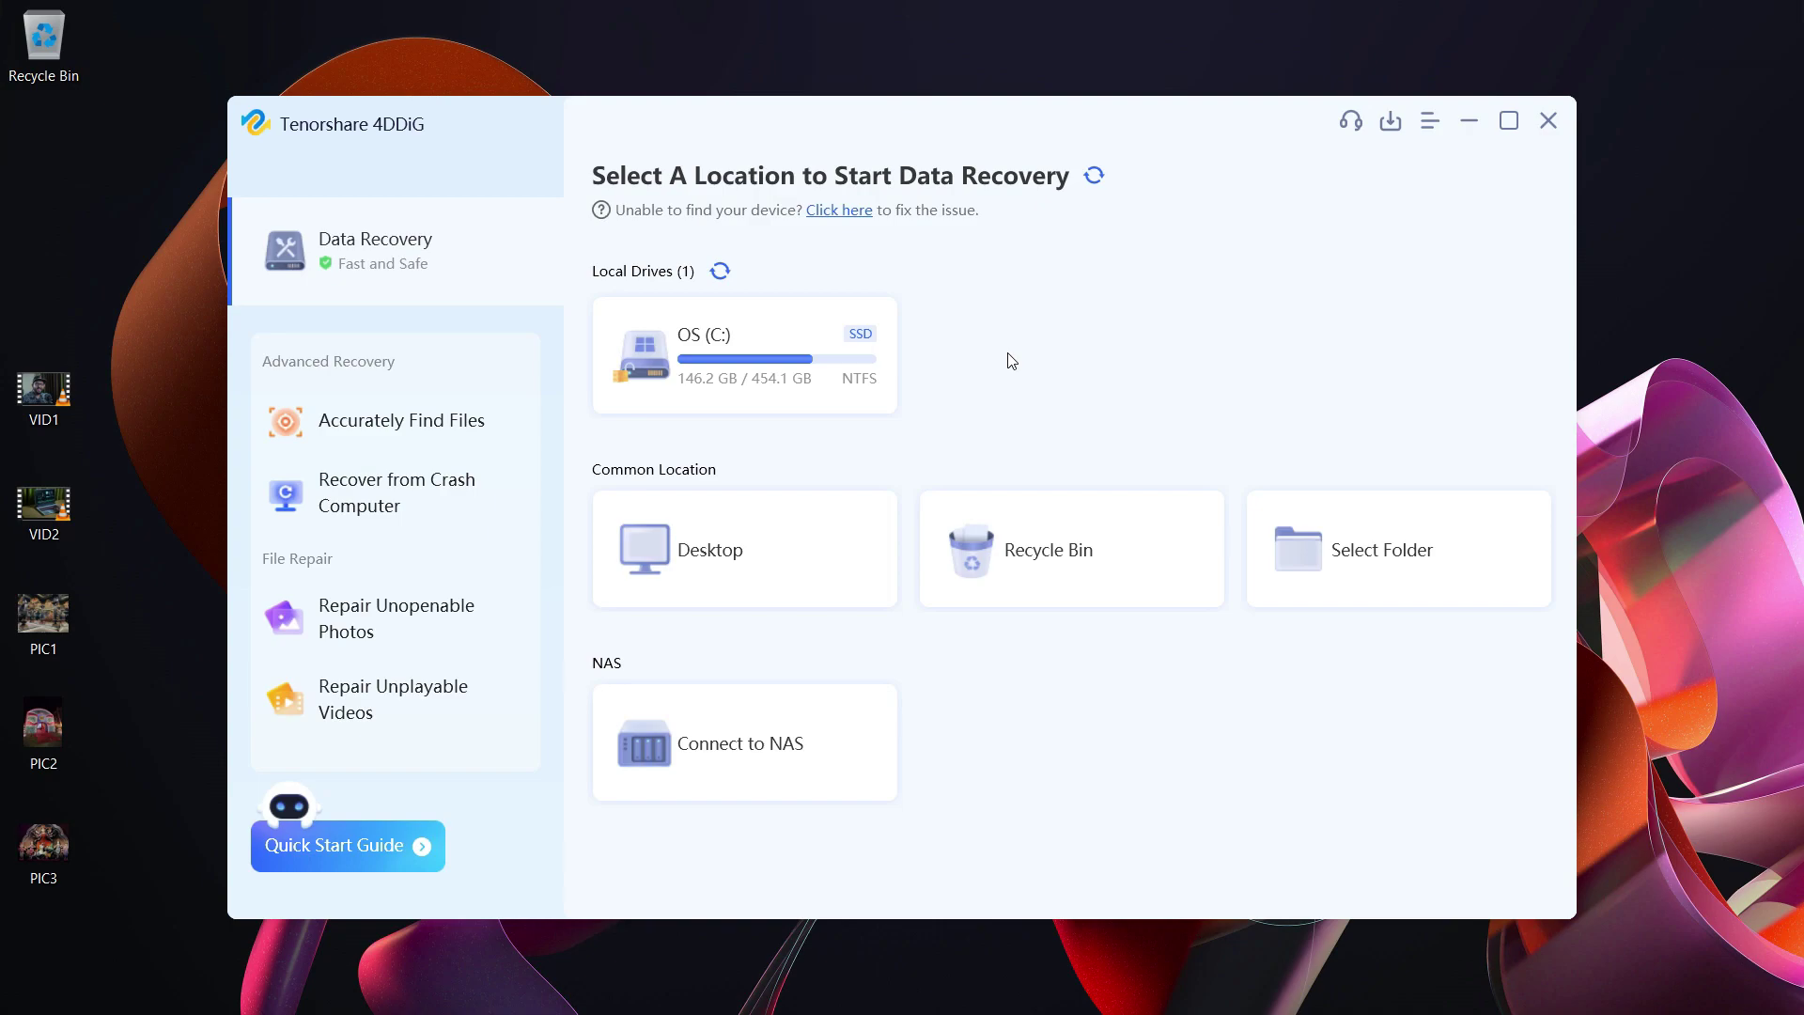
Maximise 4DDiG and preview the Accurately Find Files page before returning Home.
{"action": "left_click", "coordinate": [1509, 122]}
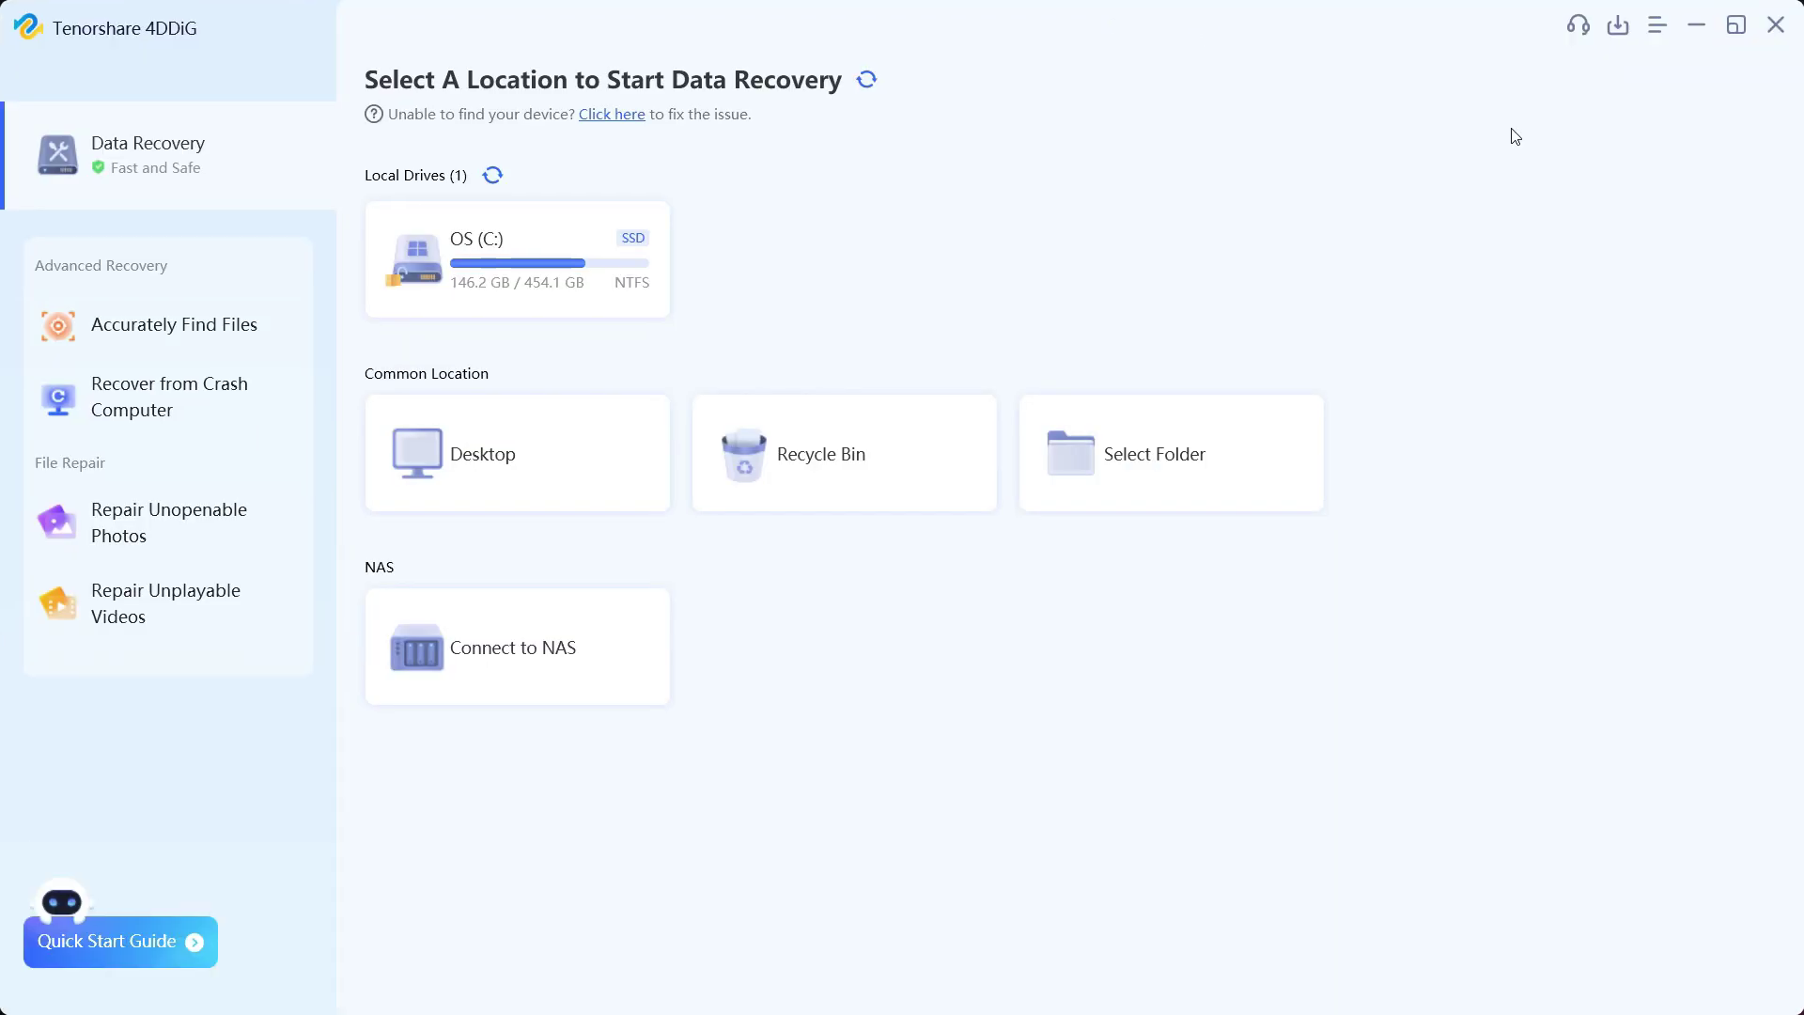
{"action": "left_click", "coordinate": [125, 350]}
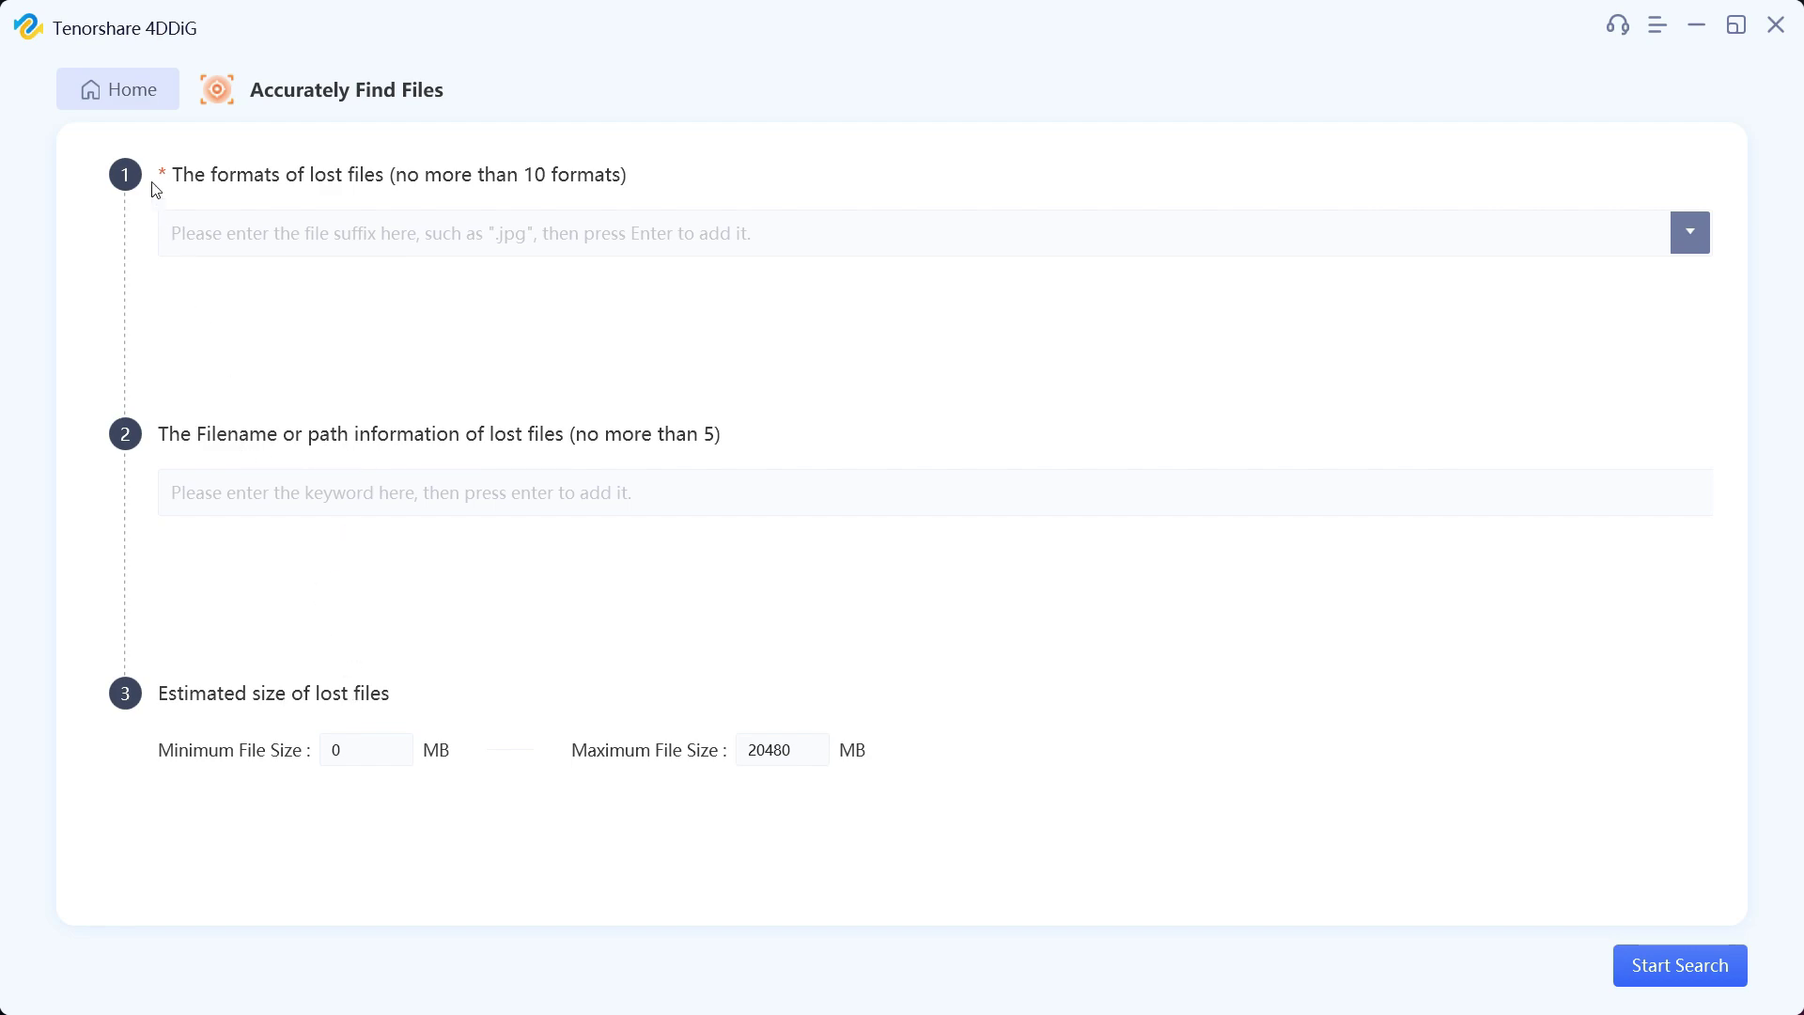
{"action": "left_click", "coordinate": [120, 92]}
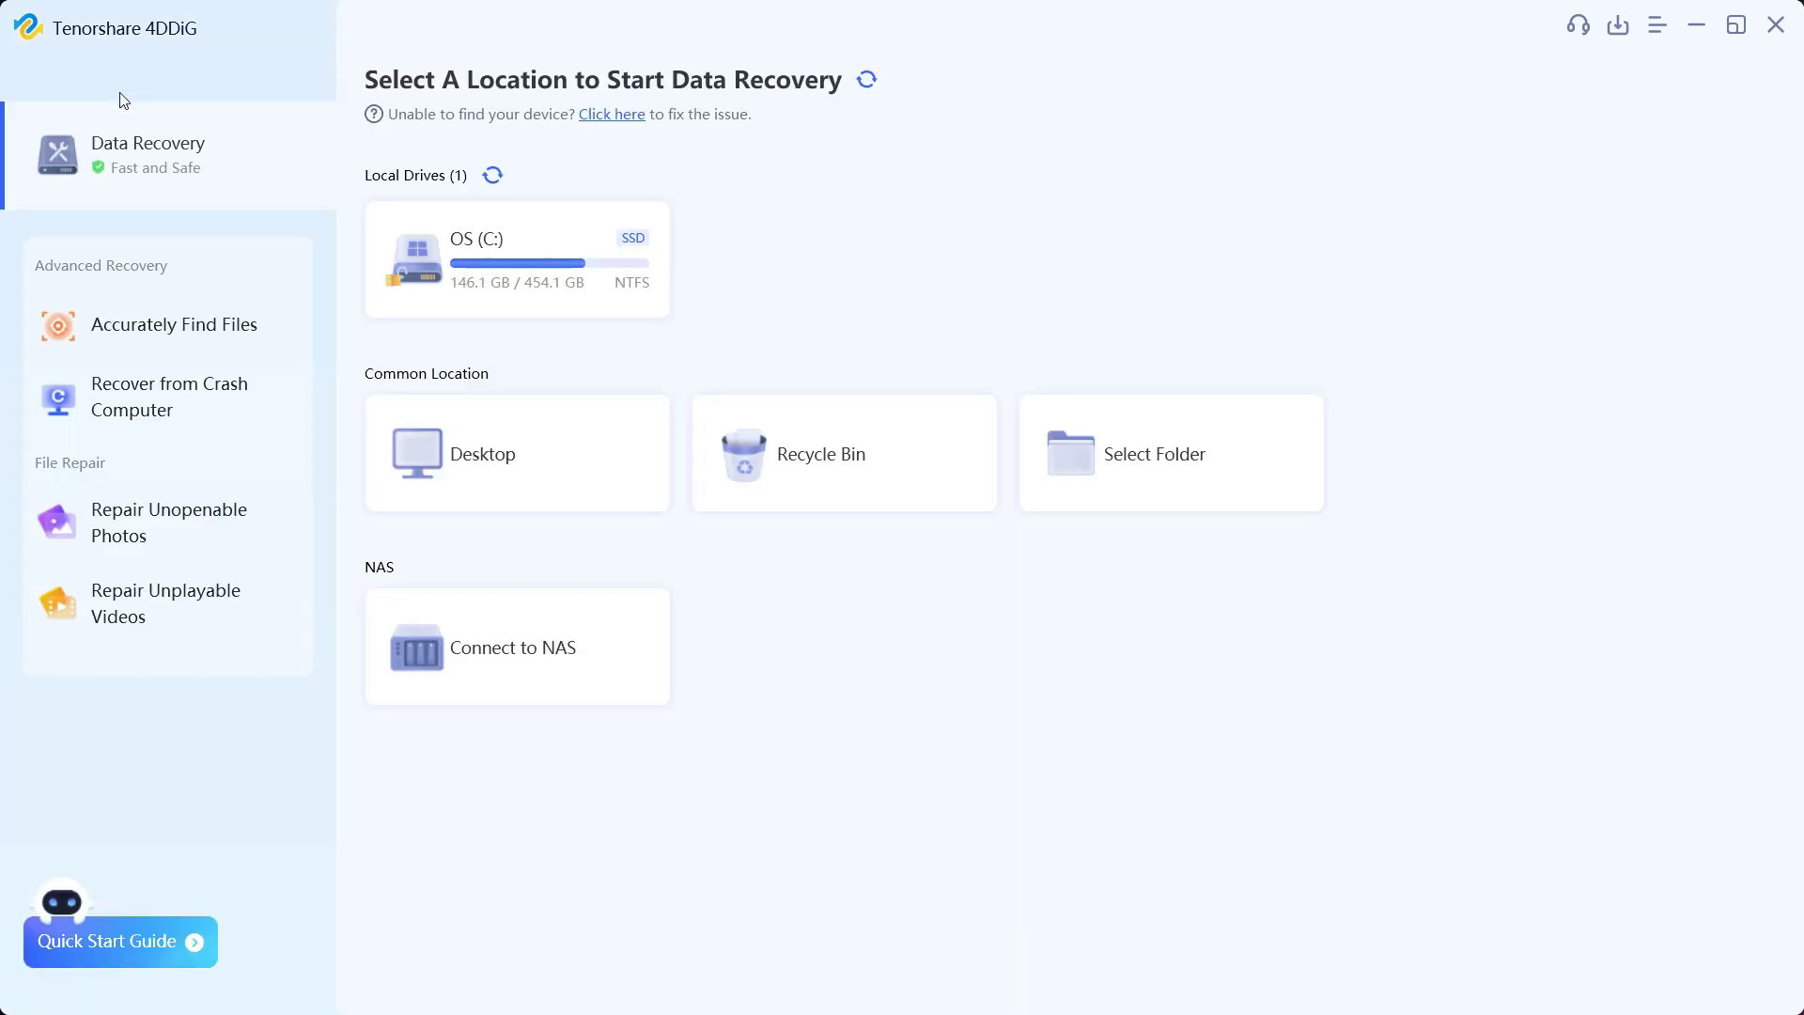
Look at the OS (C:) file-type choices and the Select Folder picker, closing both without scanning.
{"action": "left_click", "coordinate": [508, 275]}
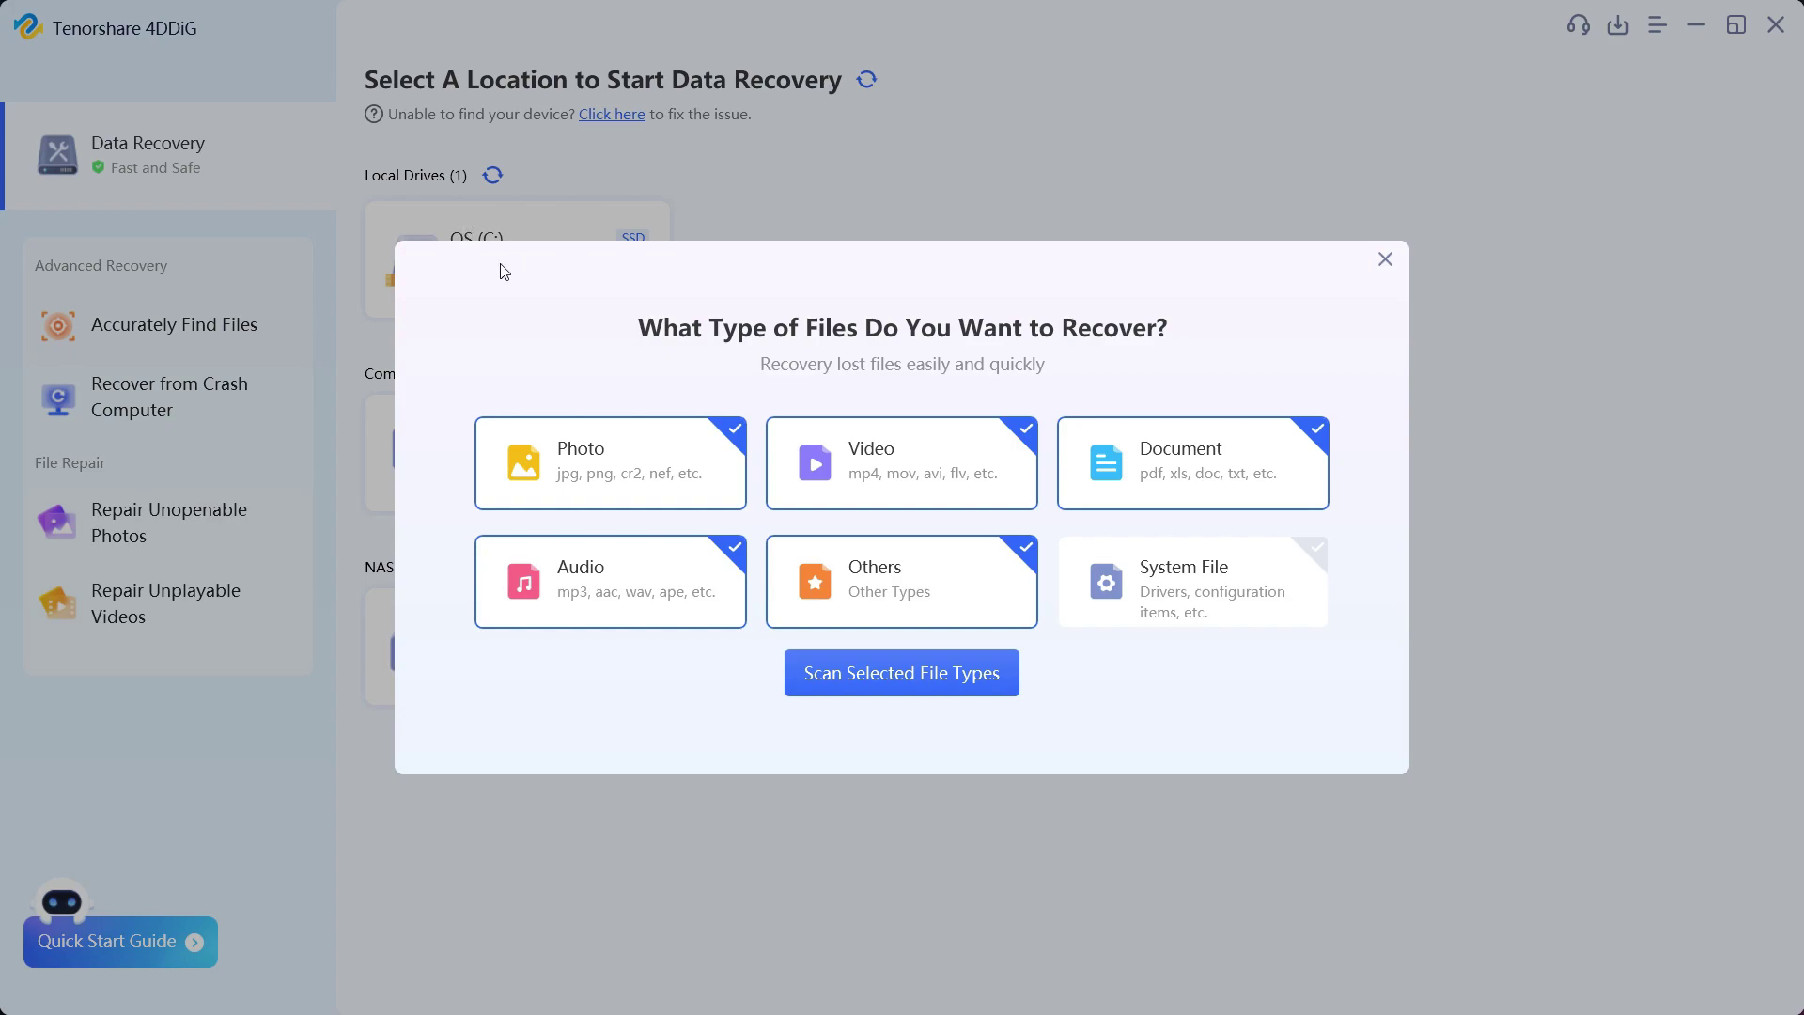
{"action": "left_click", "coordinate": [1387, 256]}
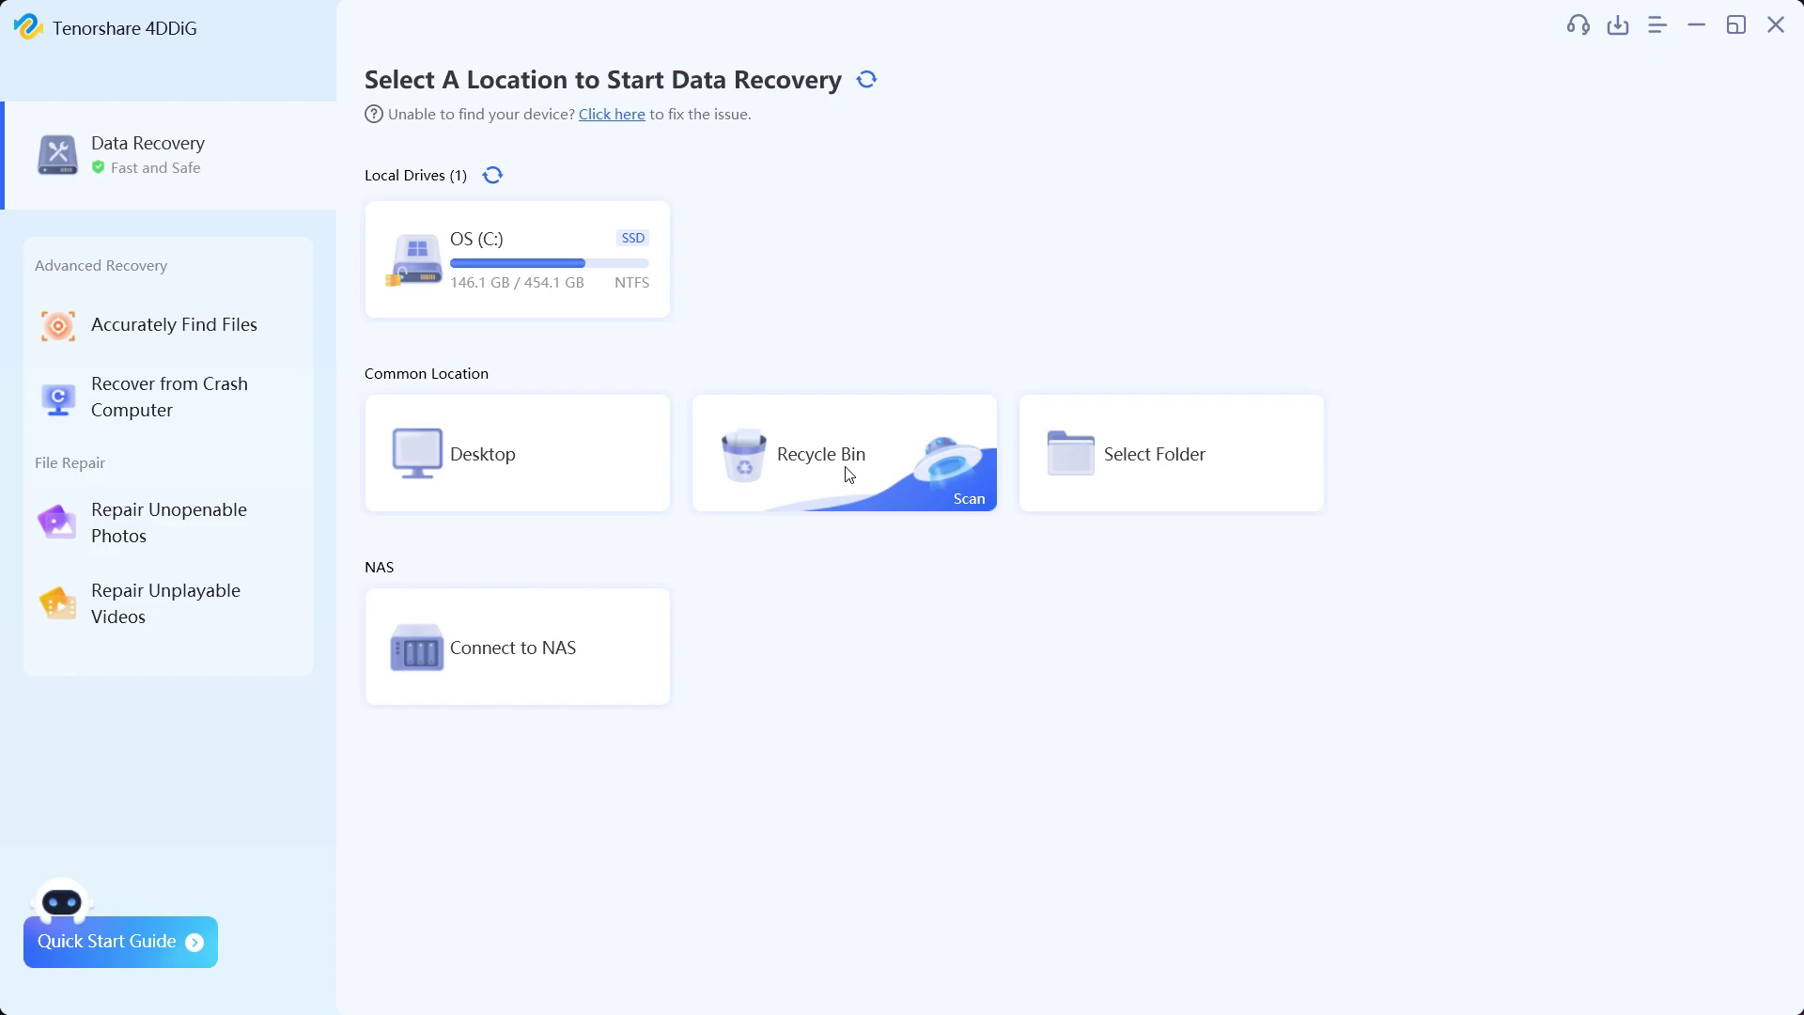
{"action": "left_click", "coordinate": [1162, 486]}
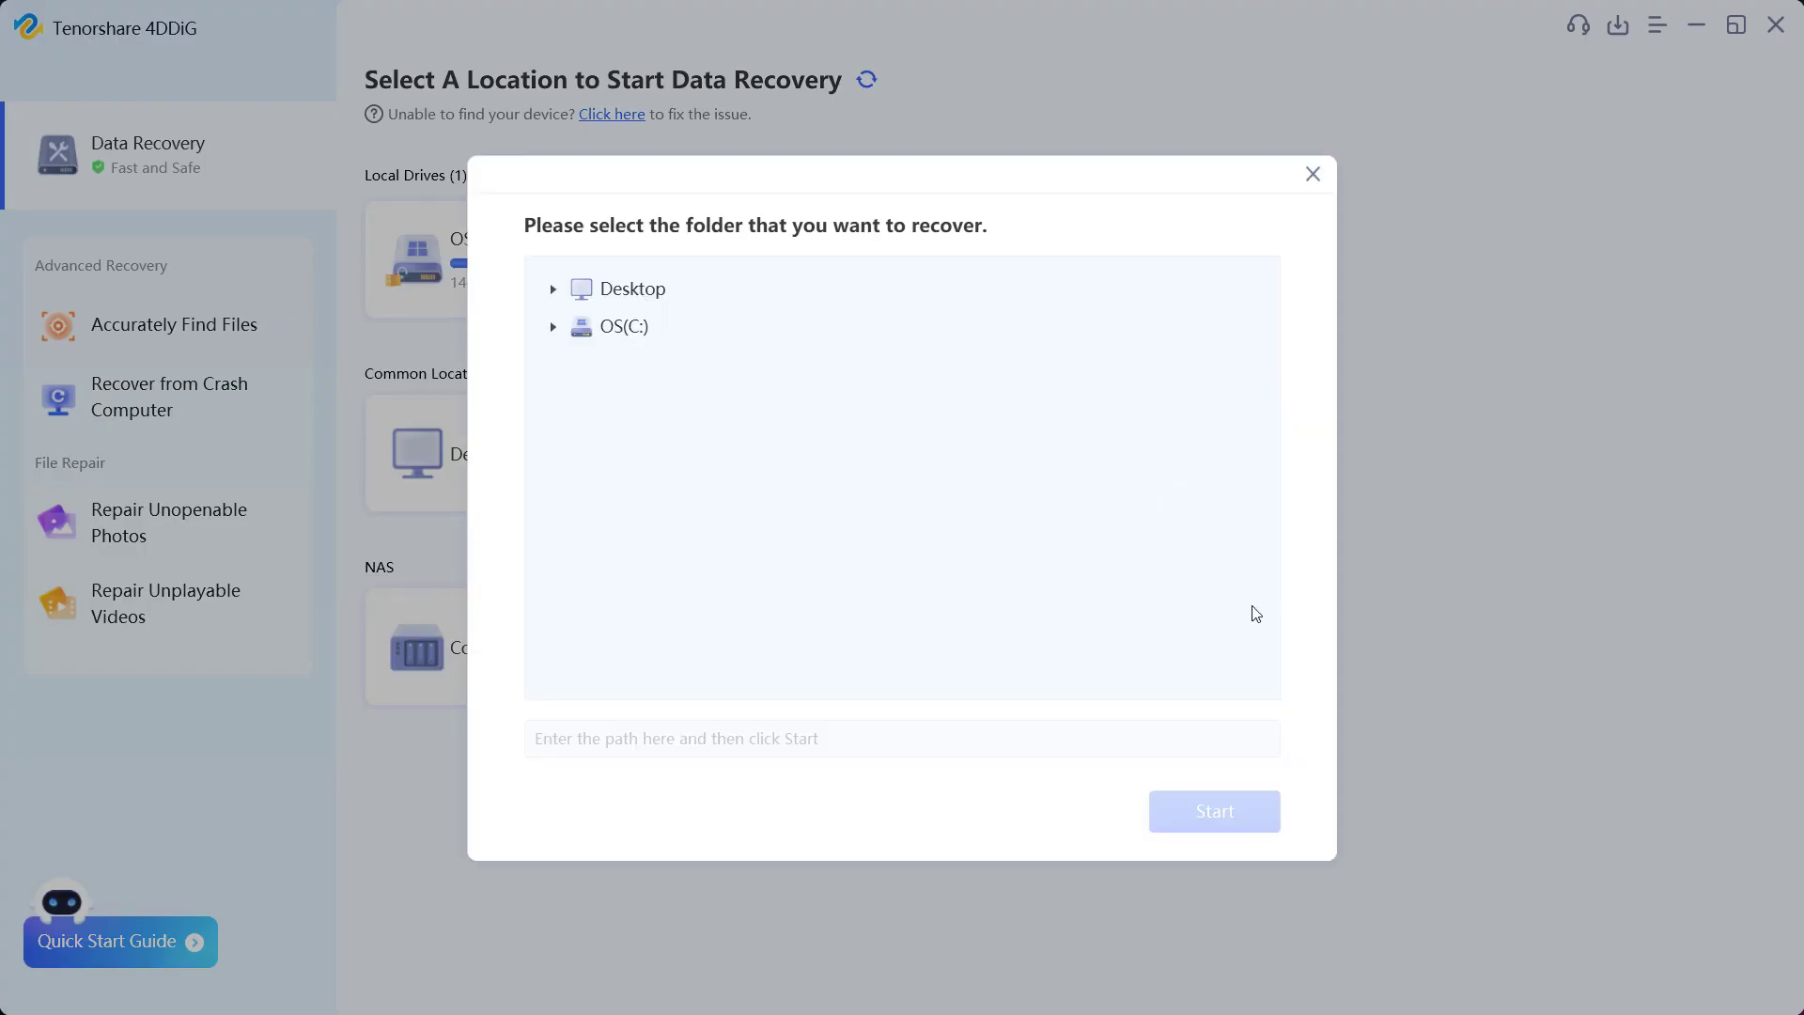
{"action": "left_click", "coordinate": [1314, 174]}
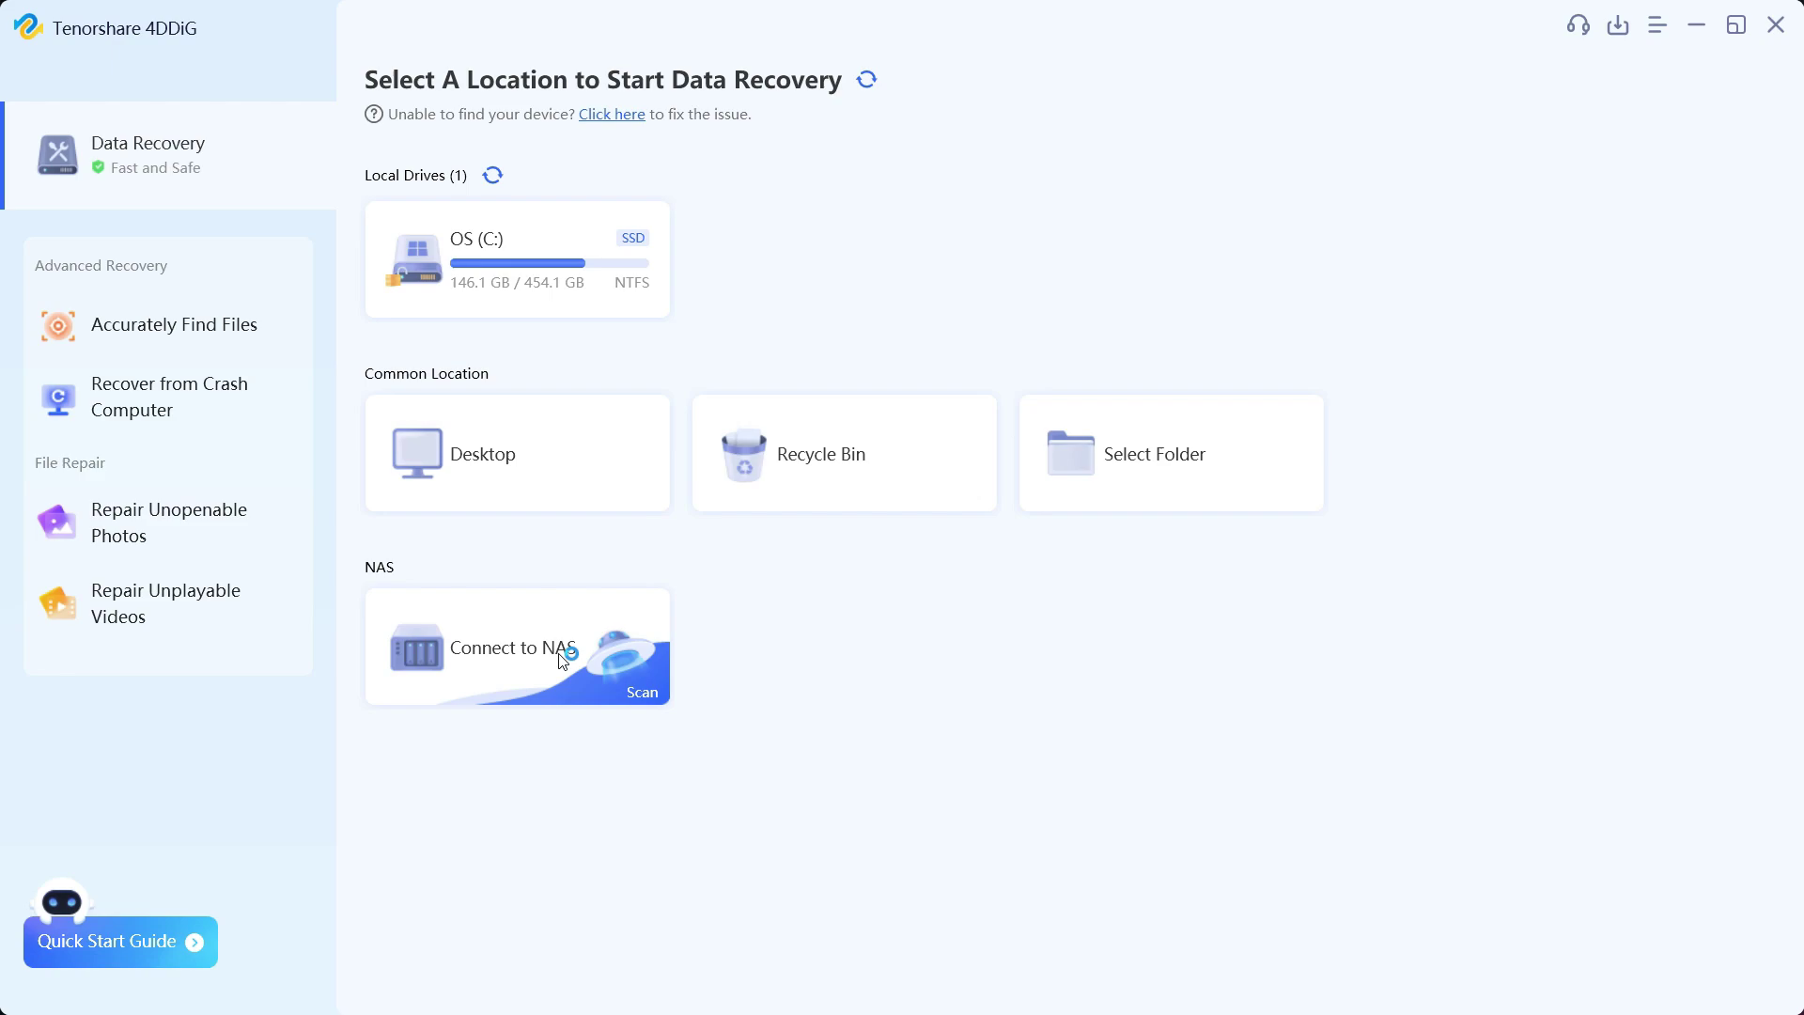
View the Recover from Crash Computer page and the Desktop file-type choices, closing back to Home.
{"action": "left_click", "coordinate": [141, 411]}
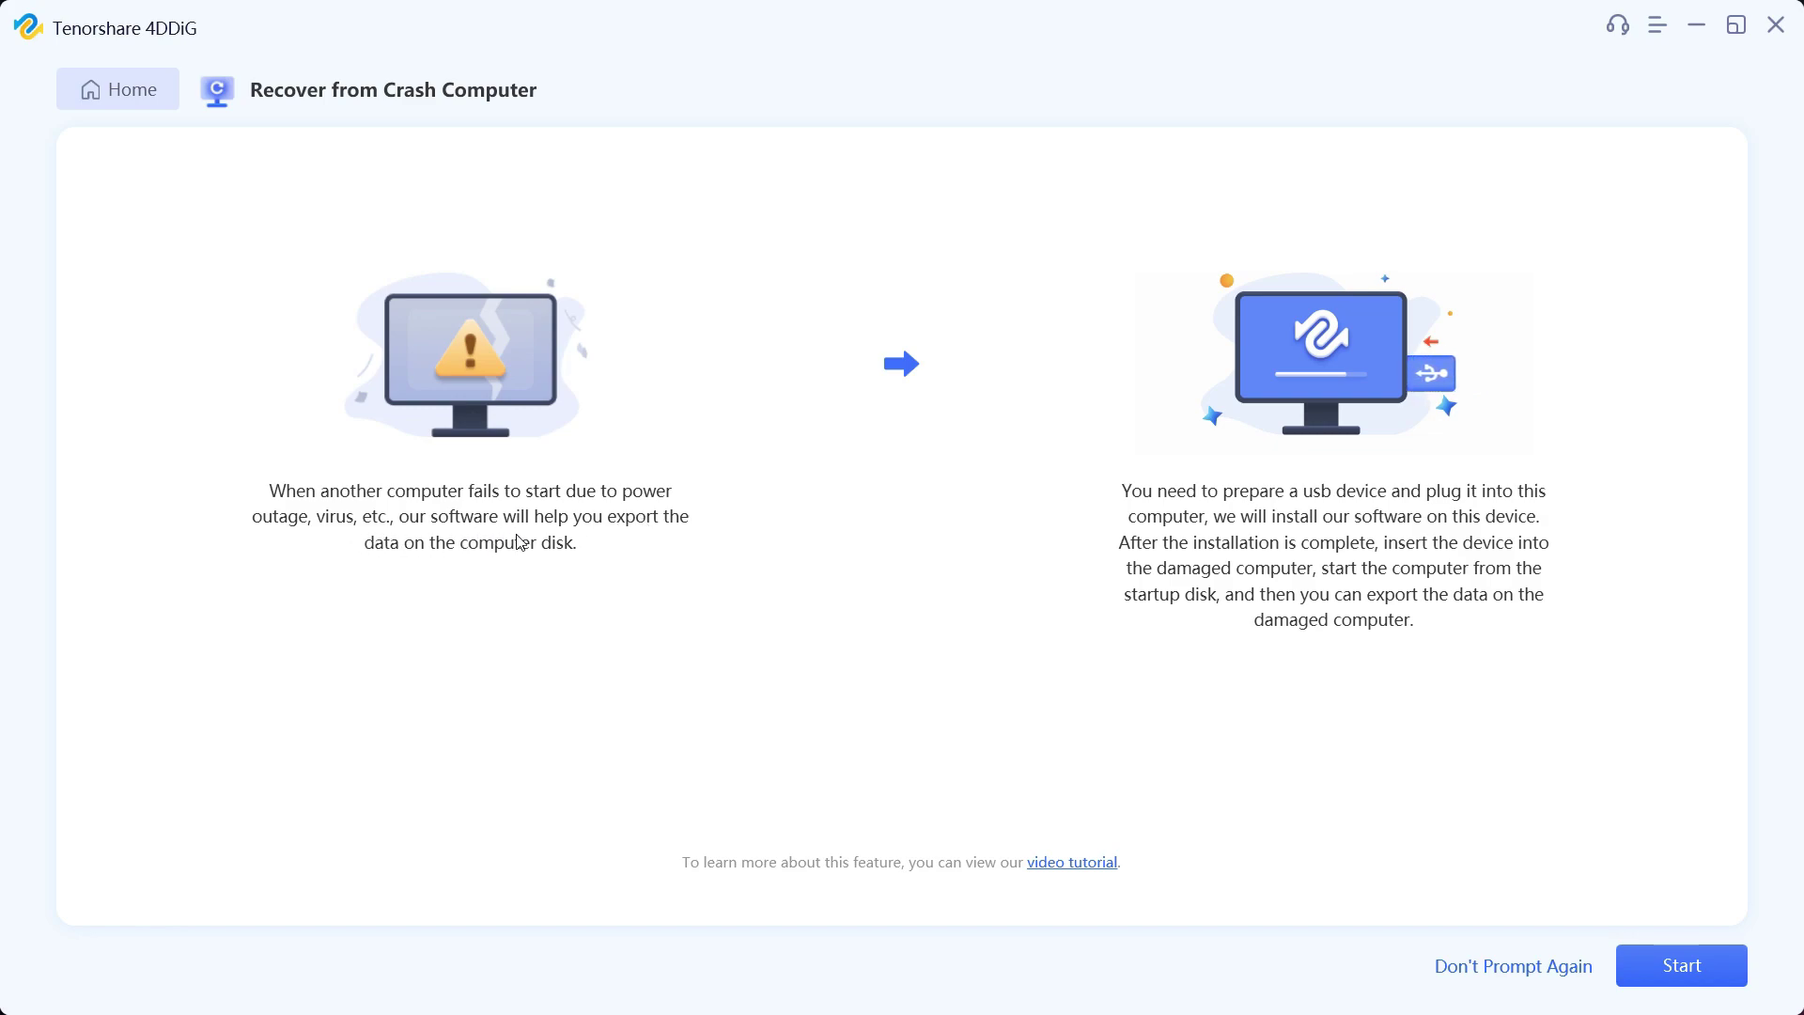
{"action": "left_click", "coordinate": [136, 87]}
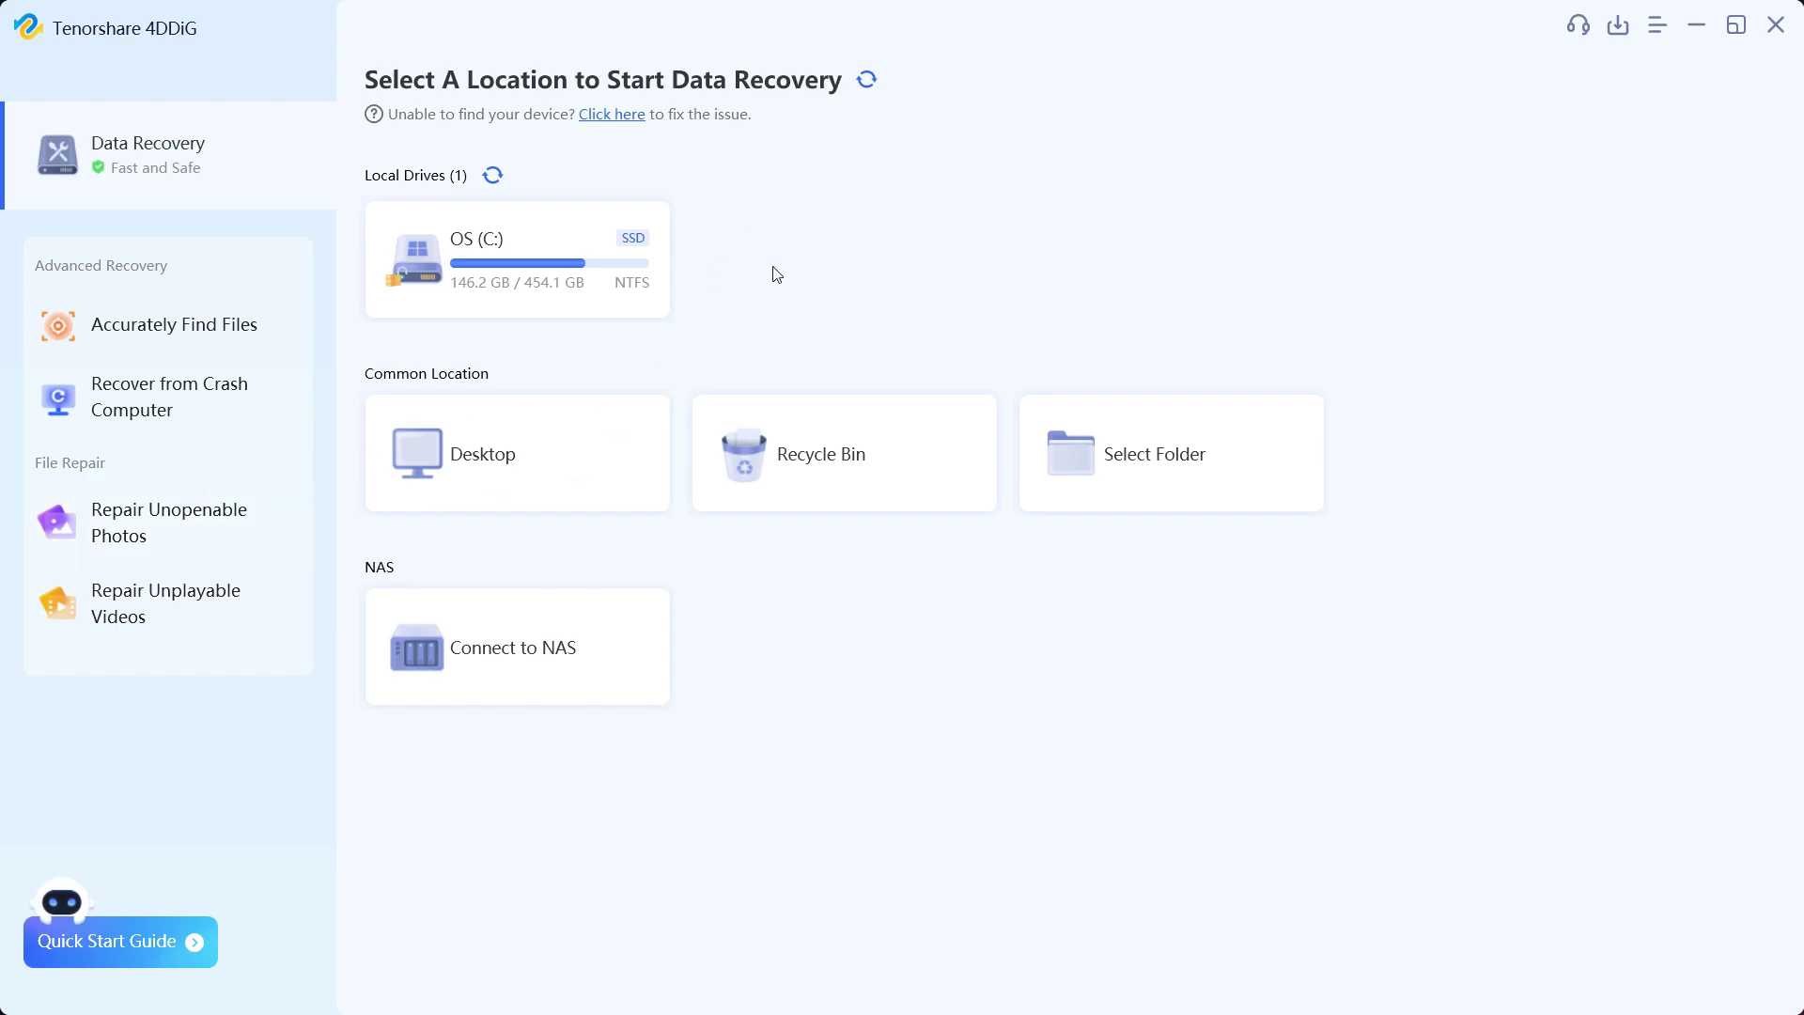
{"action": "left_click", "coordinate": [569, 453]}
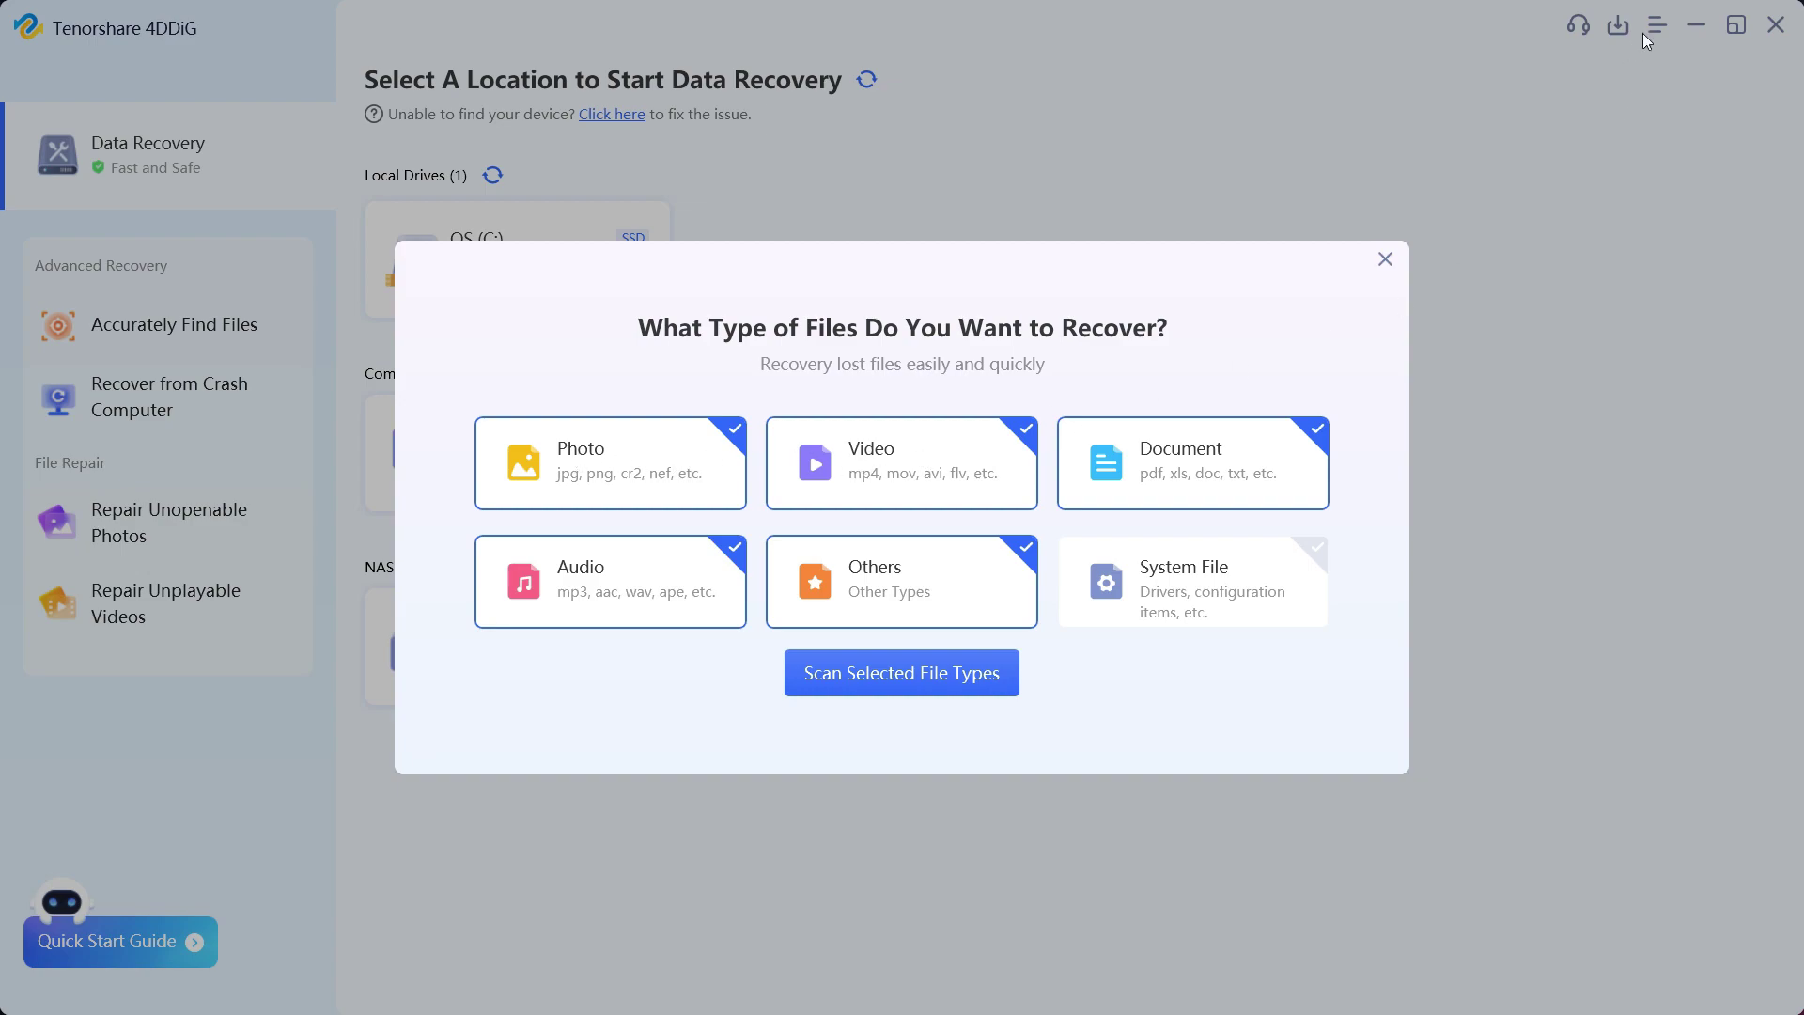
{"action": "left_click", "coordinate": [1385, 258]}
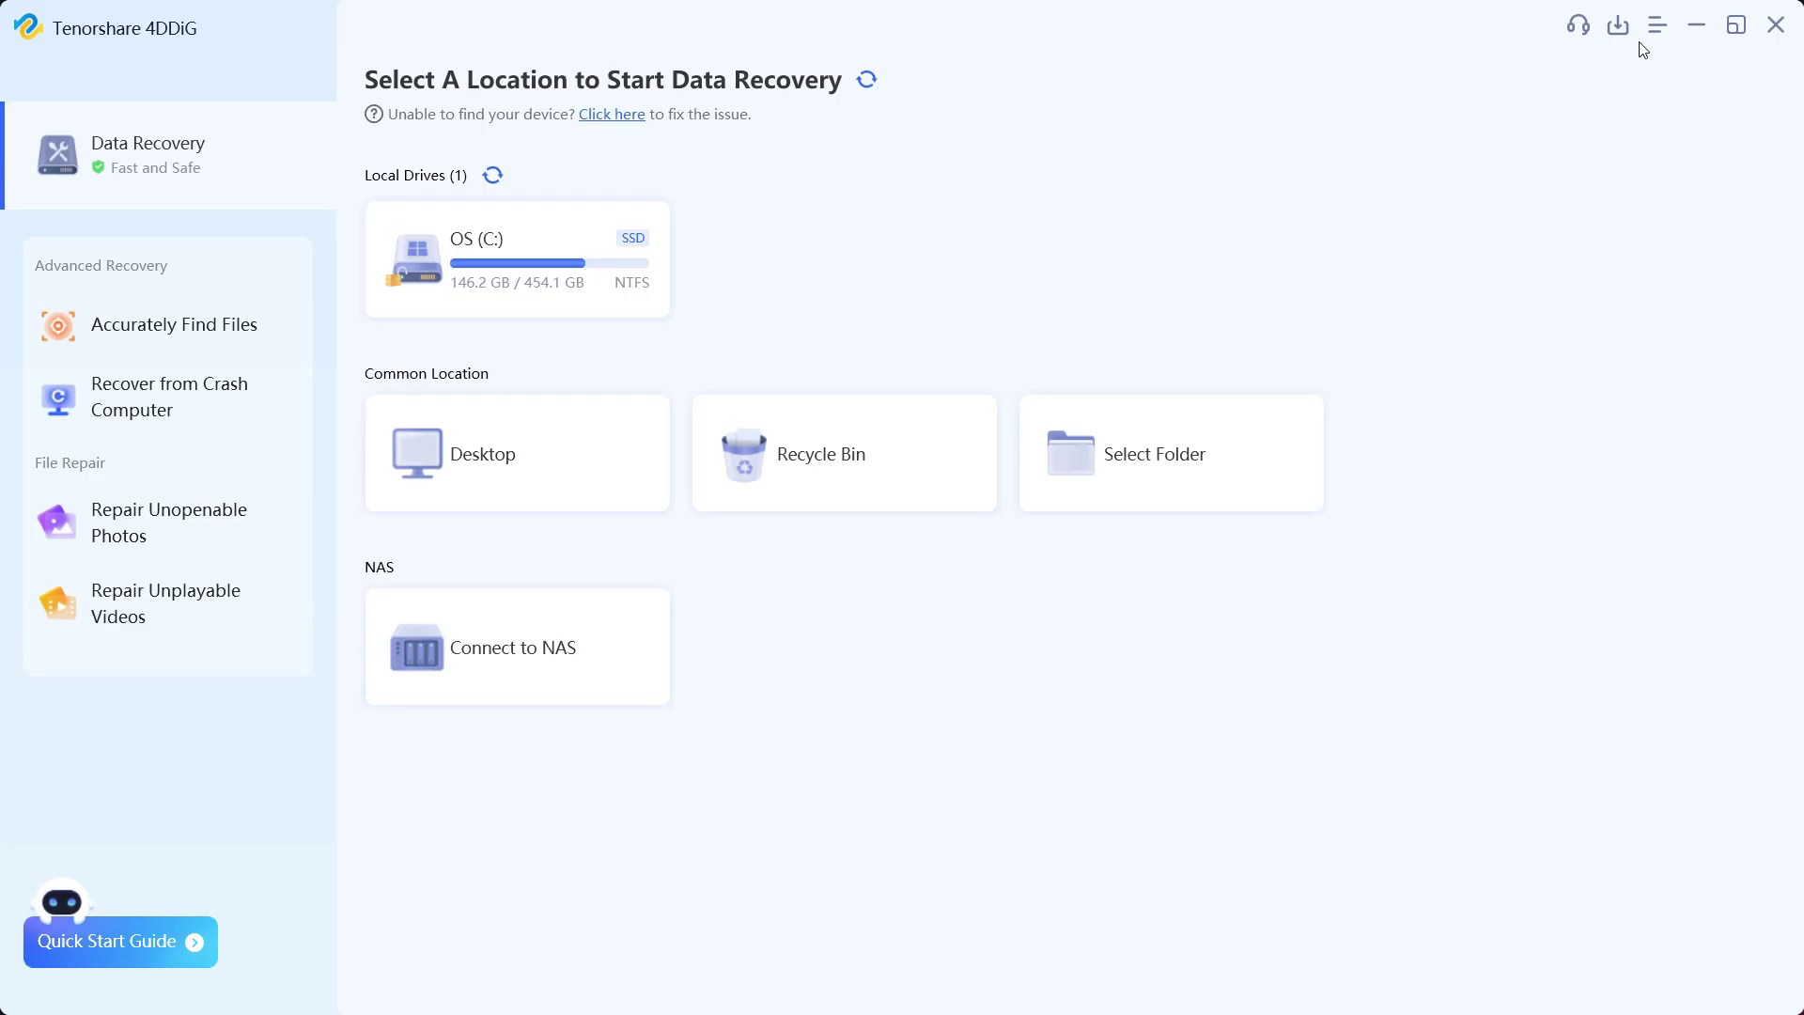
Restore 4DDiG, close the open photo, and move the VID and PIC desktop files to the Recycle Bin.
{"action": "left_click", "coordinate": [1736, 25]}
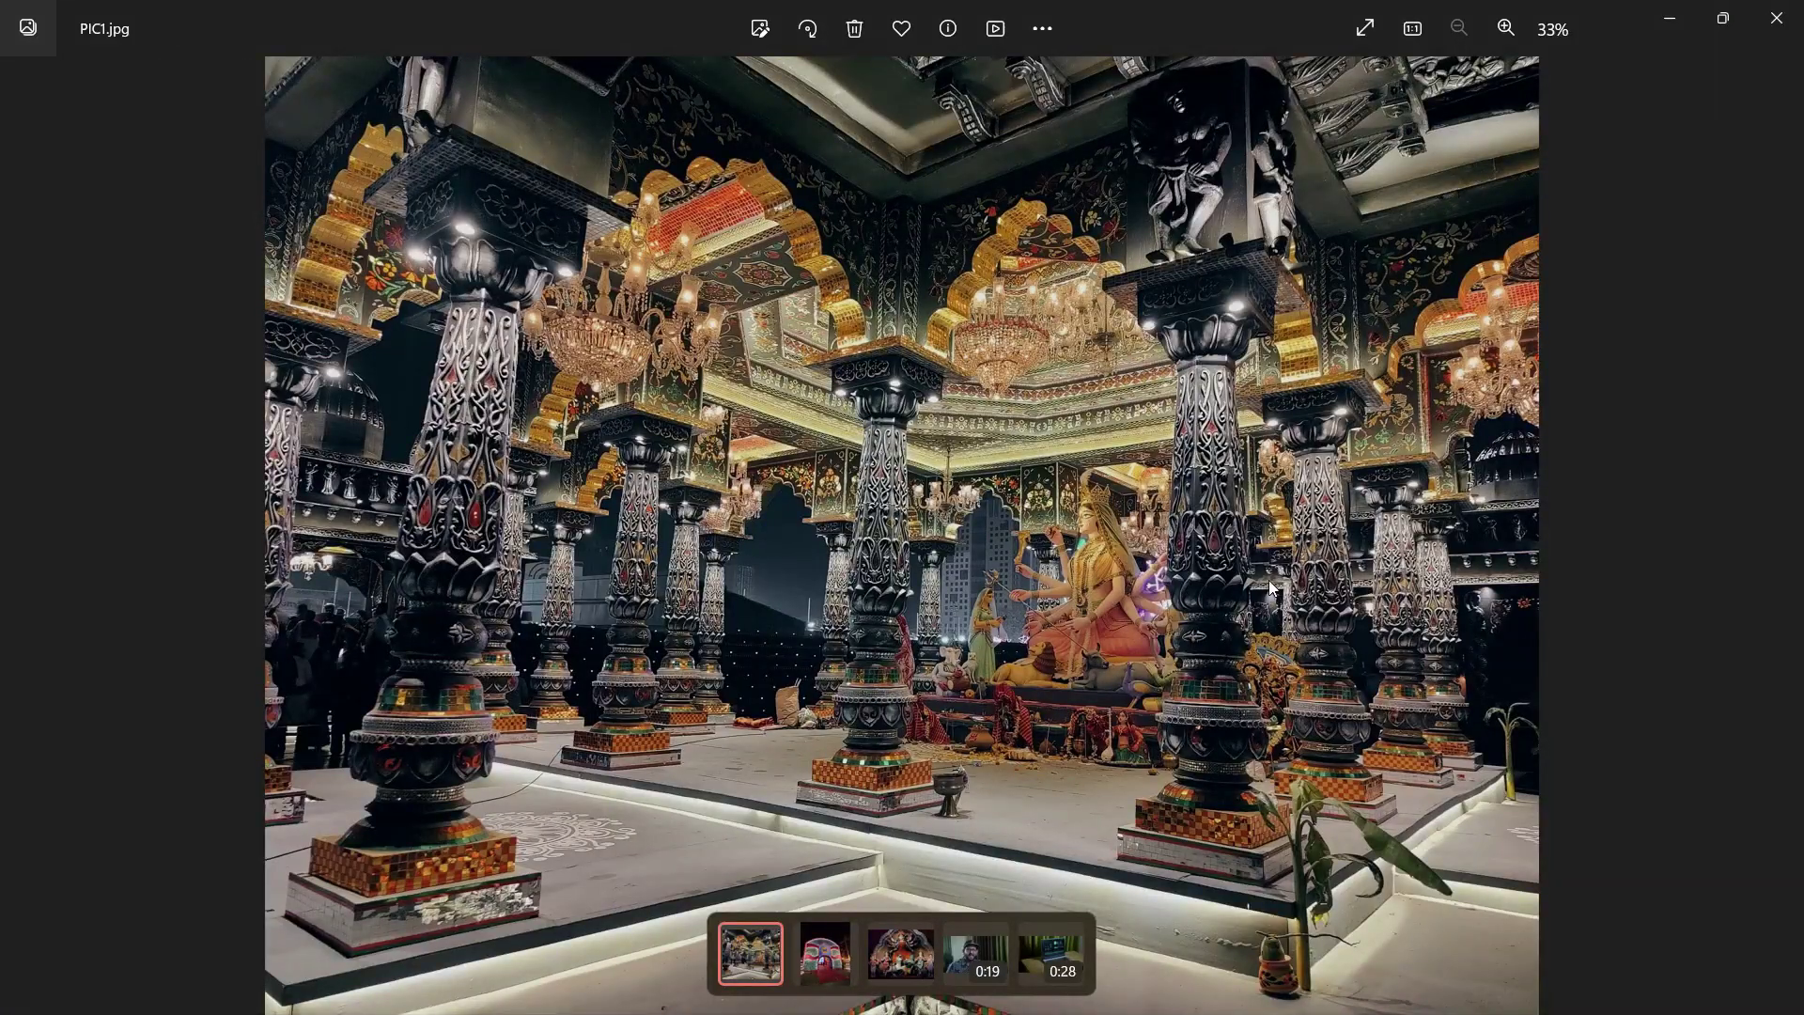
{"action": "left_click", "coordinate": [1776, 18]}
{"action": "left_click_drag", "start_coordinate": [142, 366], "coordinate": [3, 883]}
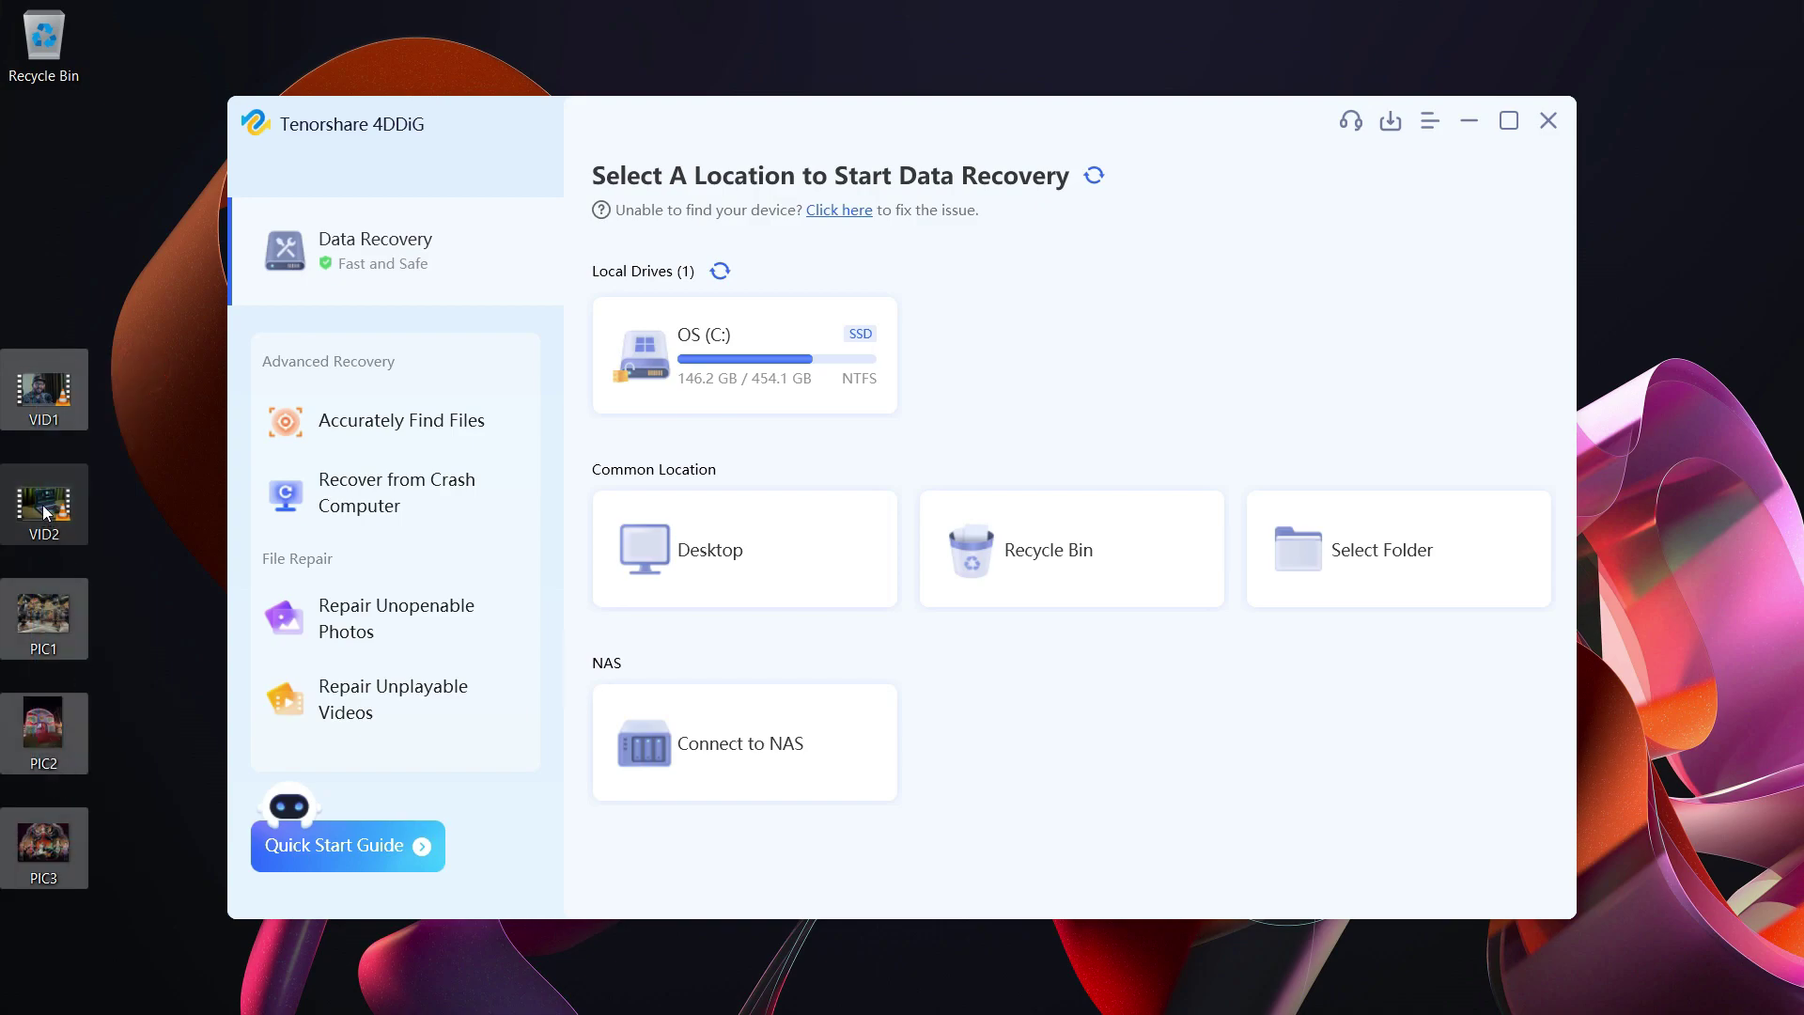
{"action": "left_click_drag", "start_coordinate": [44, 510], "coordinate": [55, 43]}
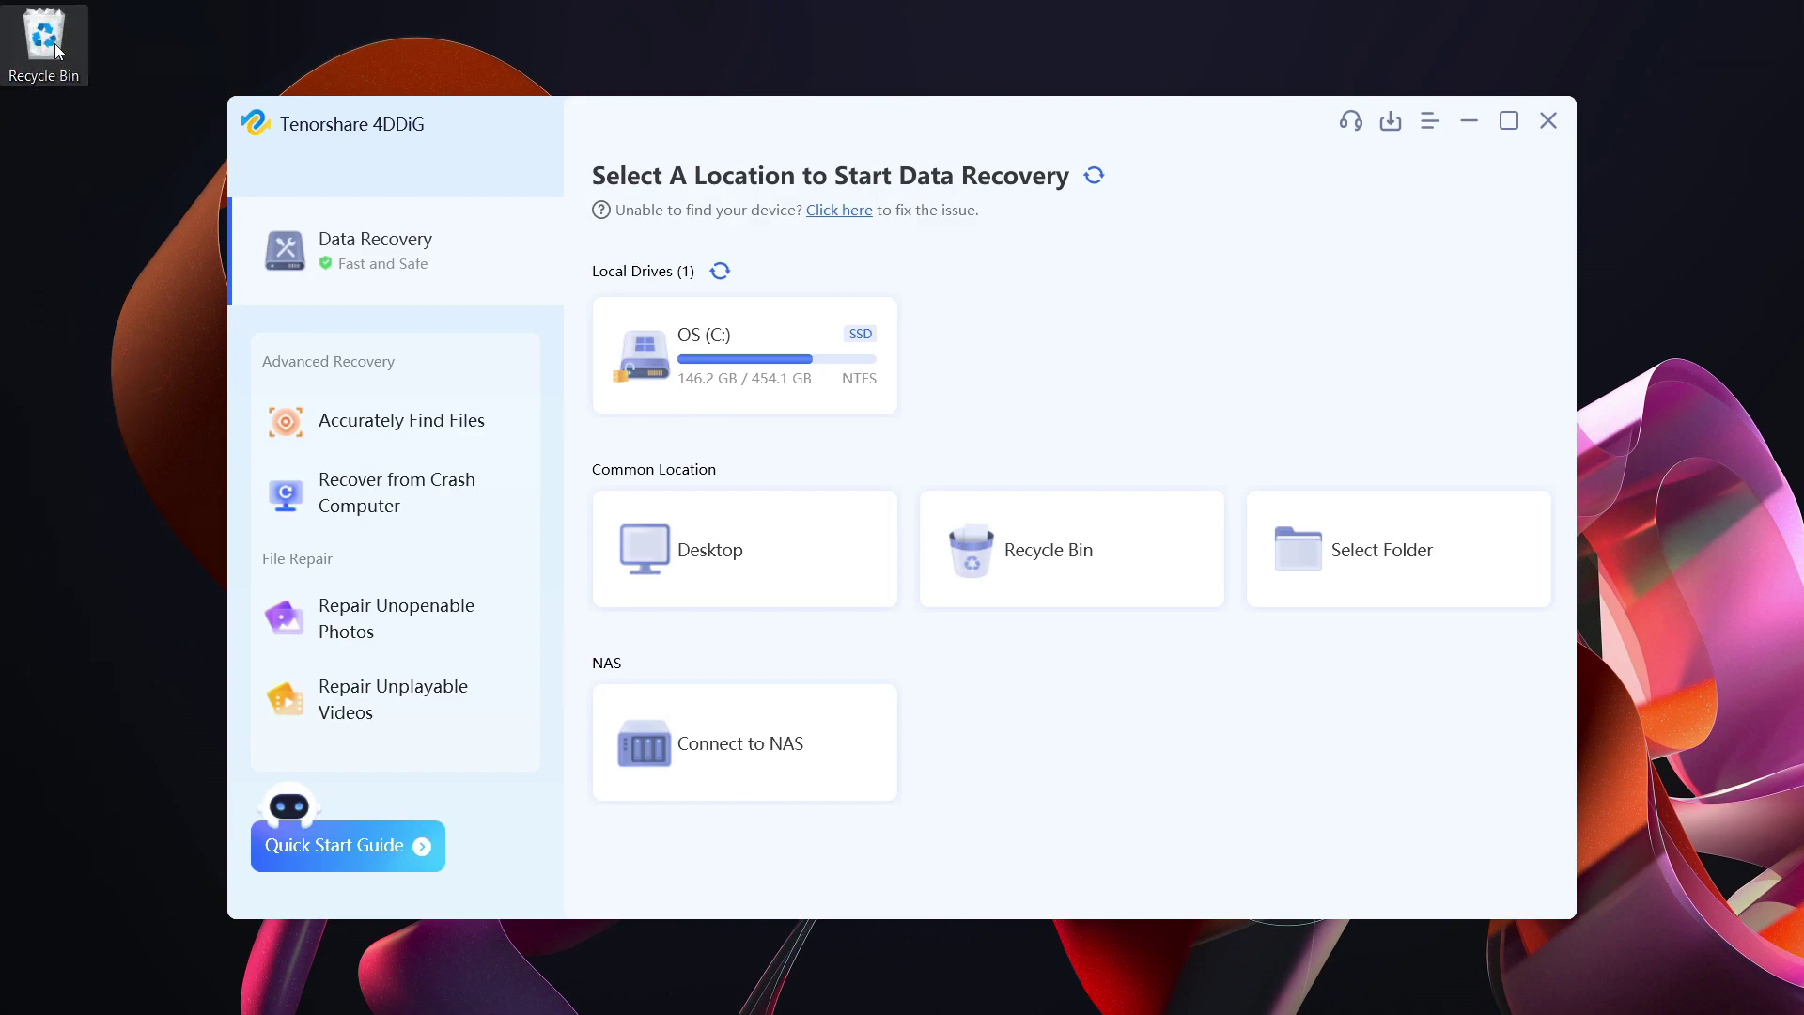
Empty the Recycle Bin, permanently deleting the 5 items.
{"action": "right_click", "coordinate": [54, 44]}
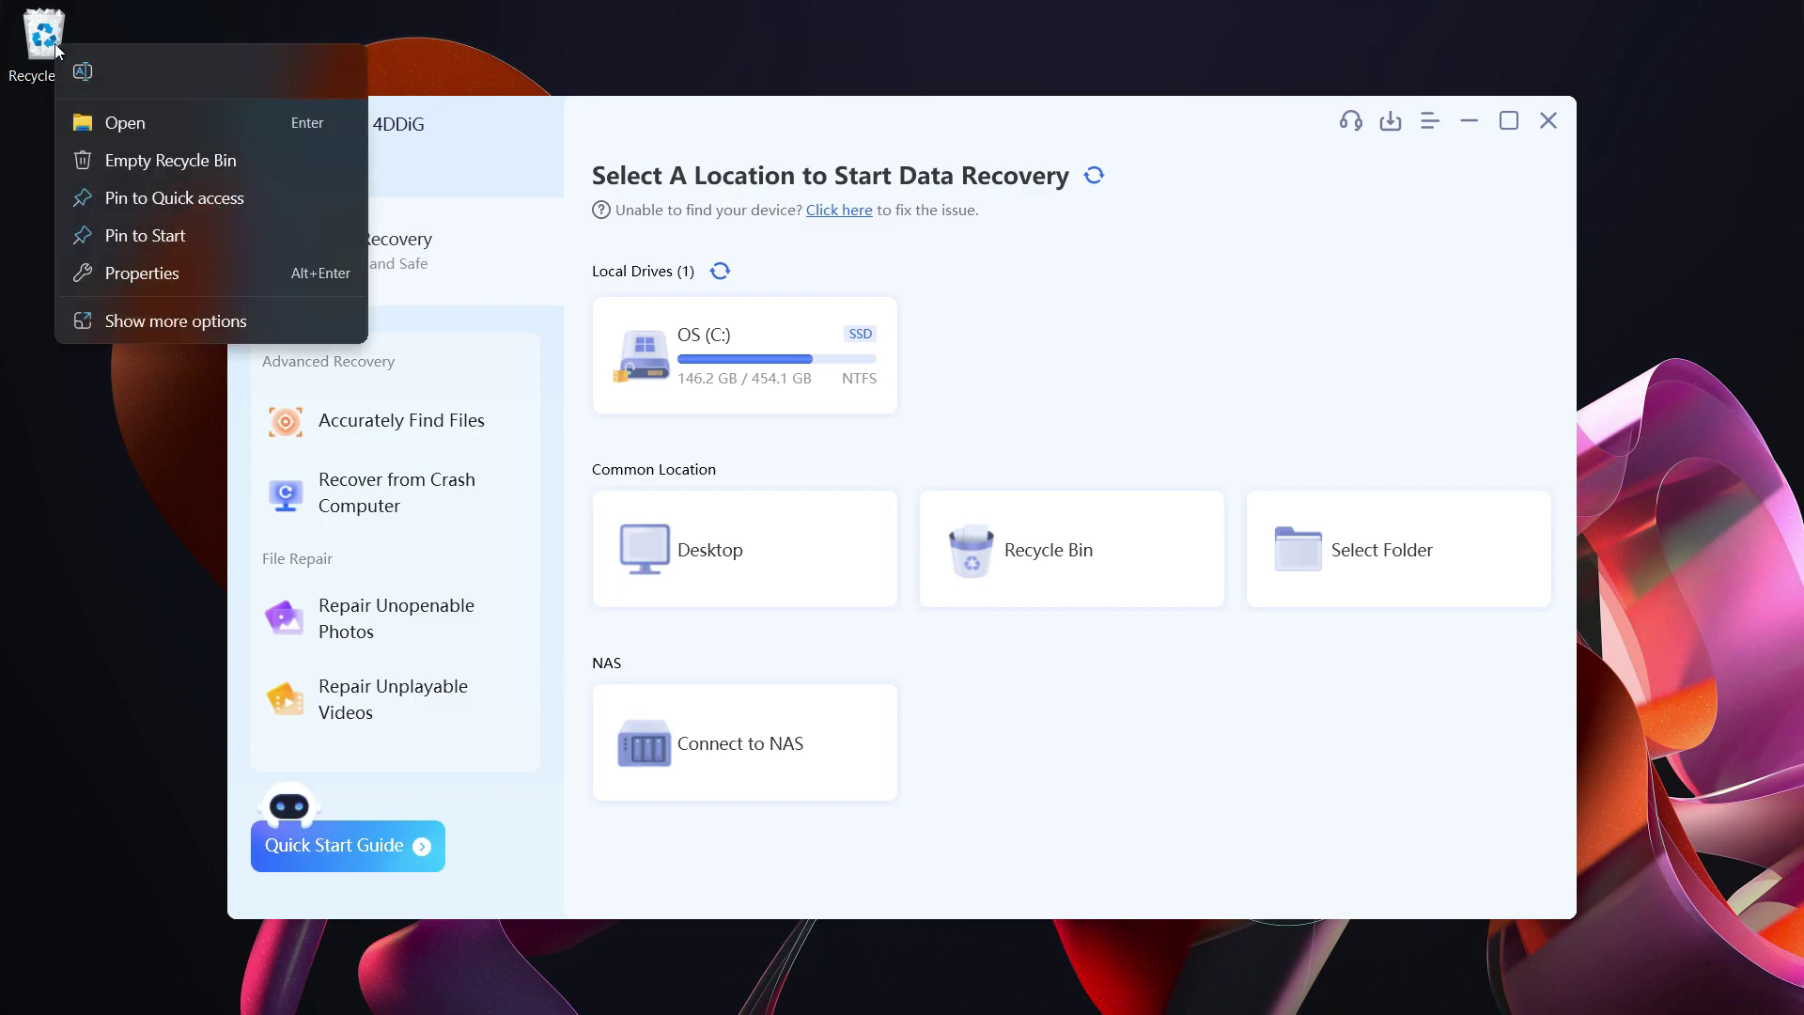
{"action": "left_click", "coordinate": [186, 162]}
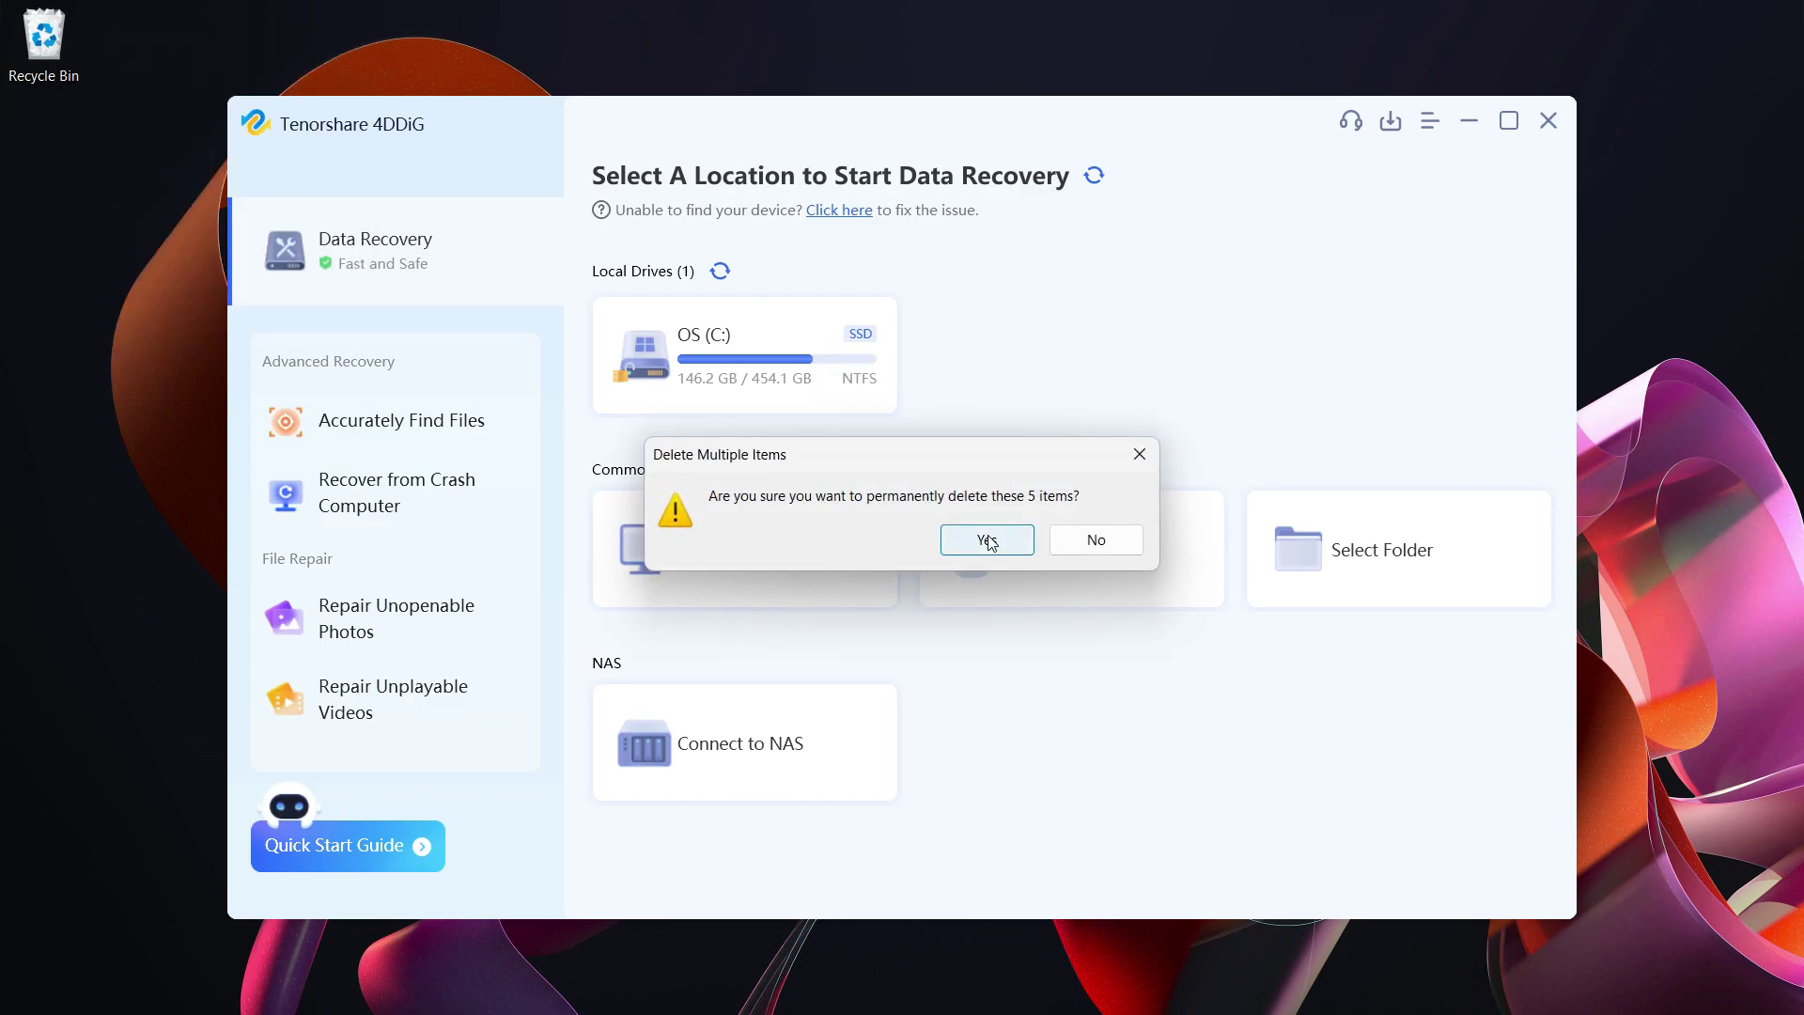
{"action": "left_click", "coordinate": [987, 540]}
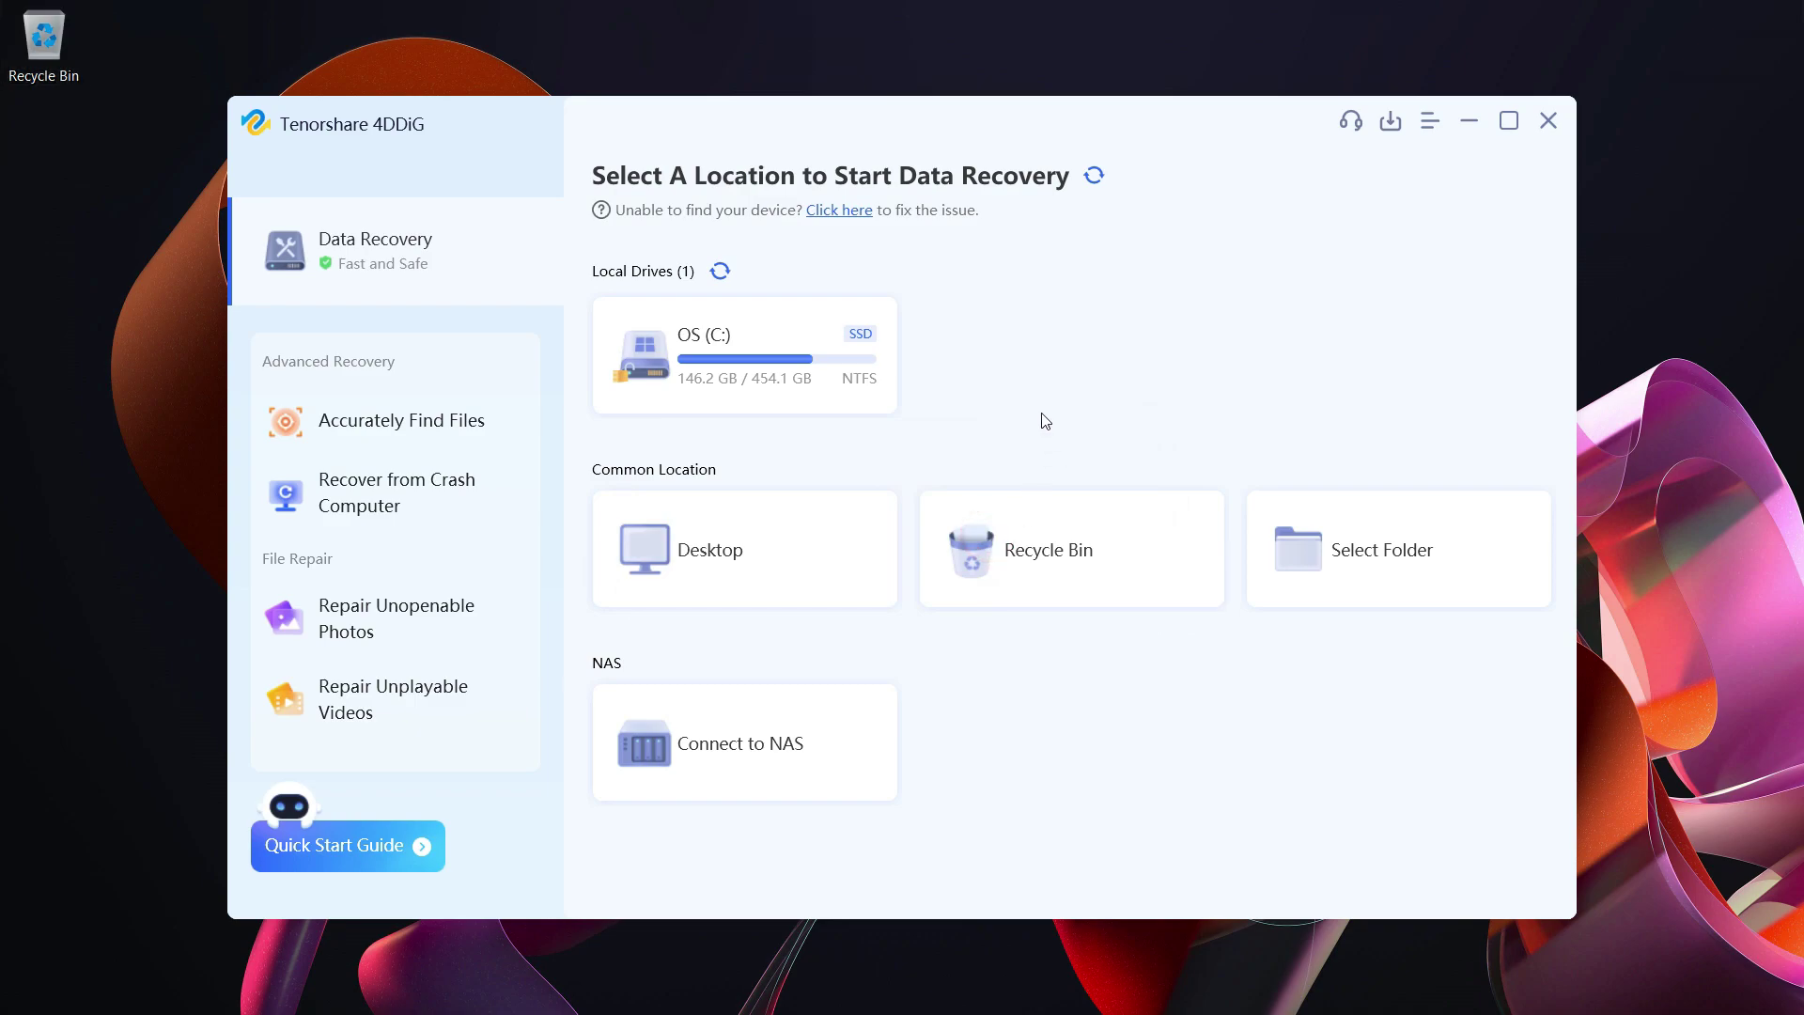
Maximise 4DDiG, browse OS (C:) in the folder picker without scanning, then choose Desktop as scan location.
{"action": "left_click", "coordinate": [1509, 121]}
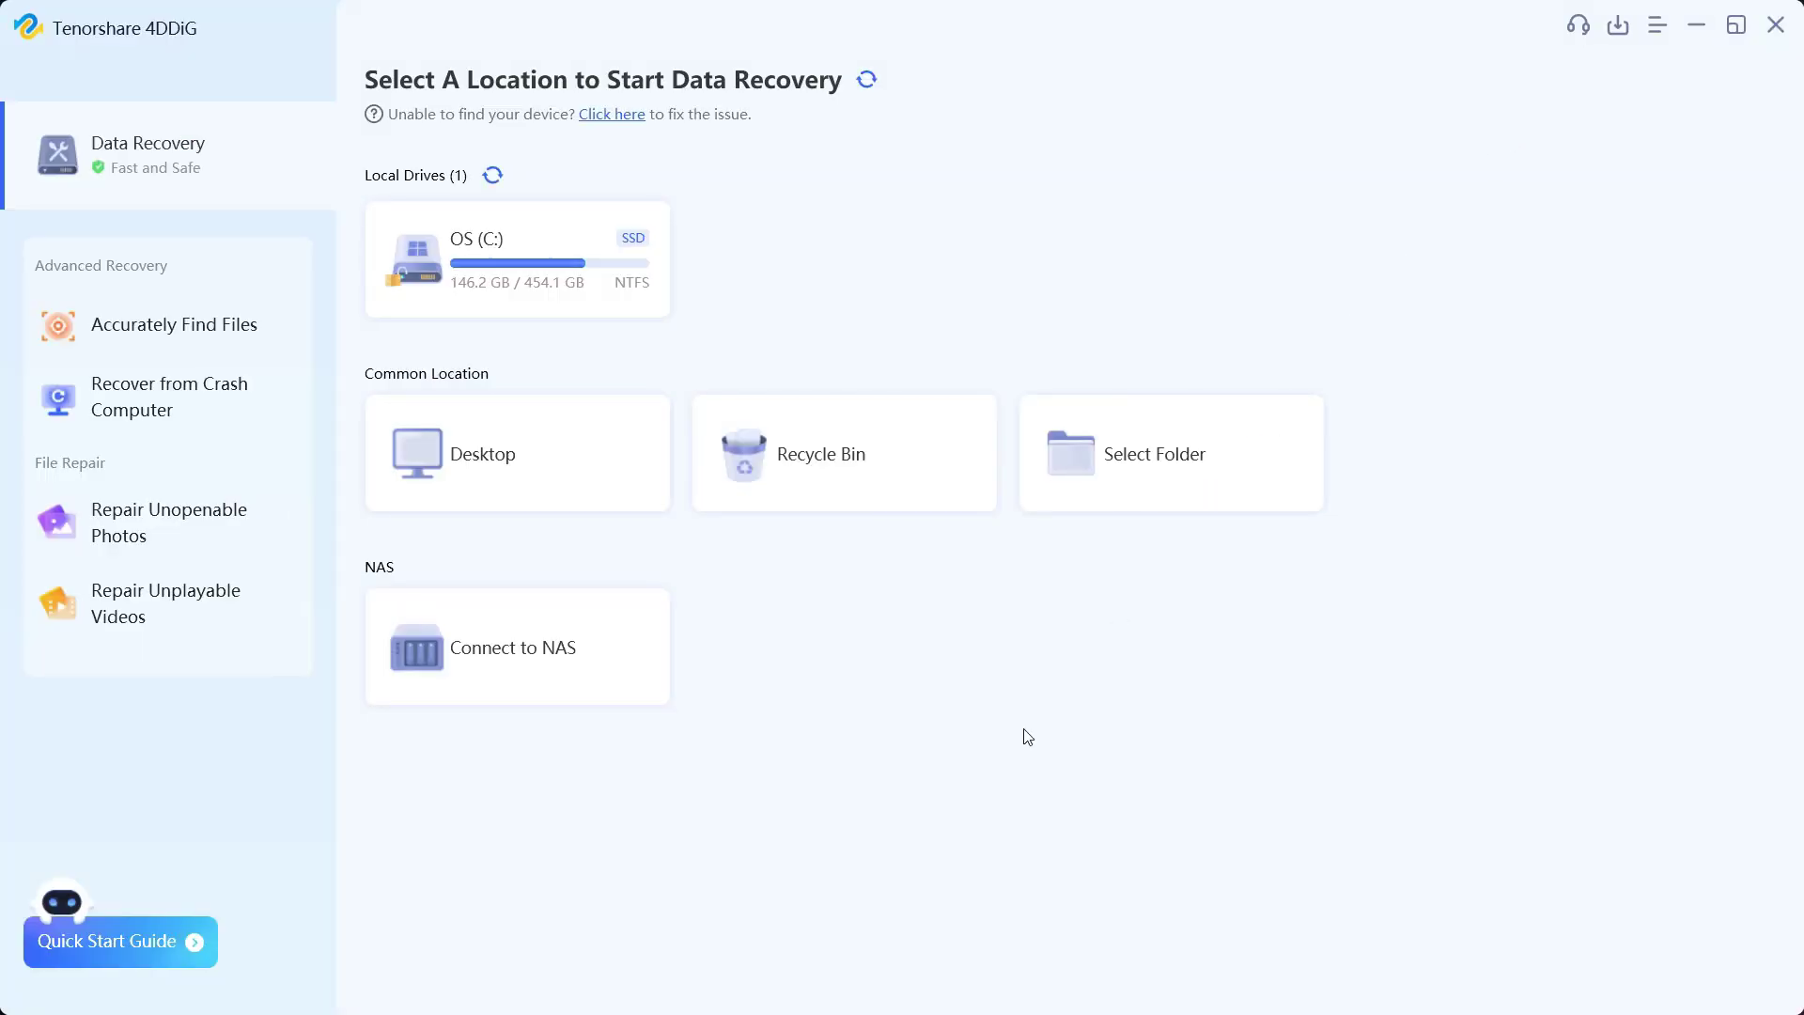
{"action": "left_click", "coordinate": [1140, 457]}
{"action": "left_click", "coordinate": [612, 335]}
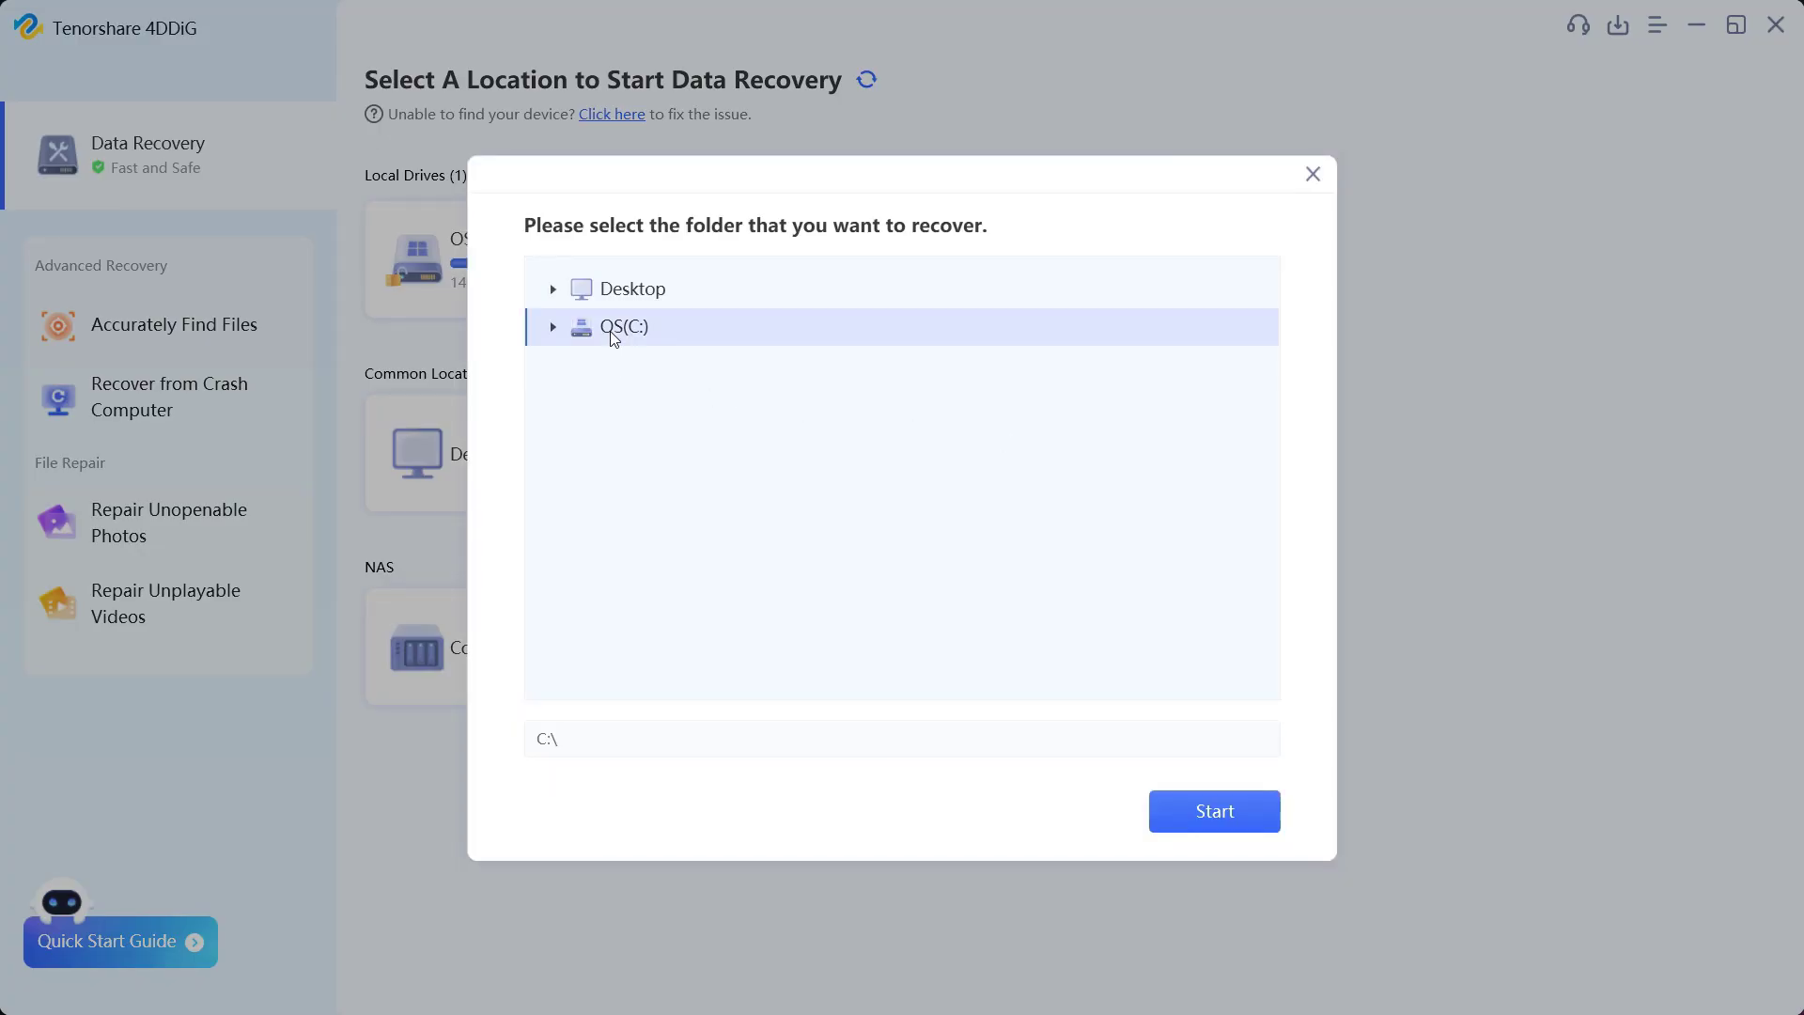
{"action": "left_click", "coordinate": [553, 326]}
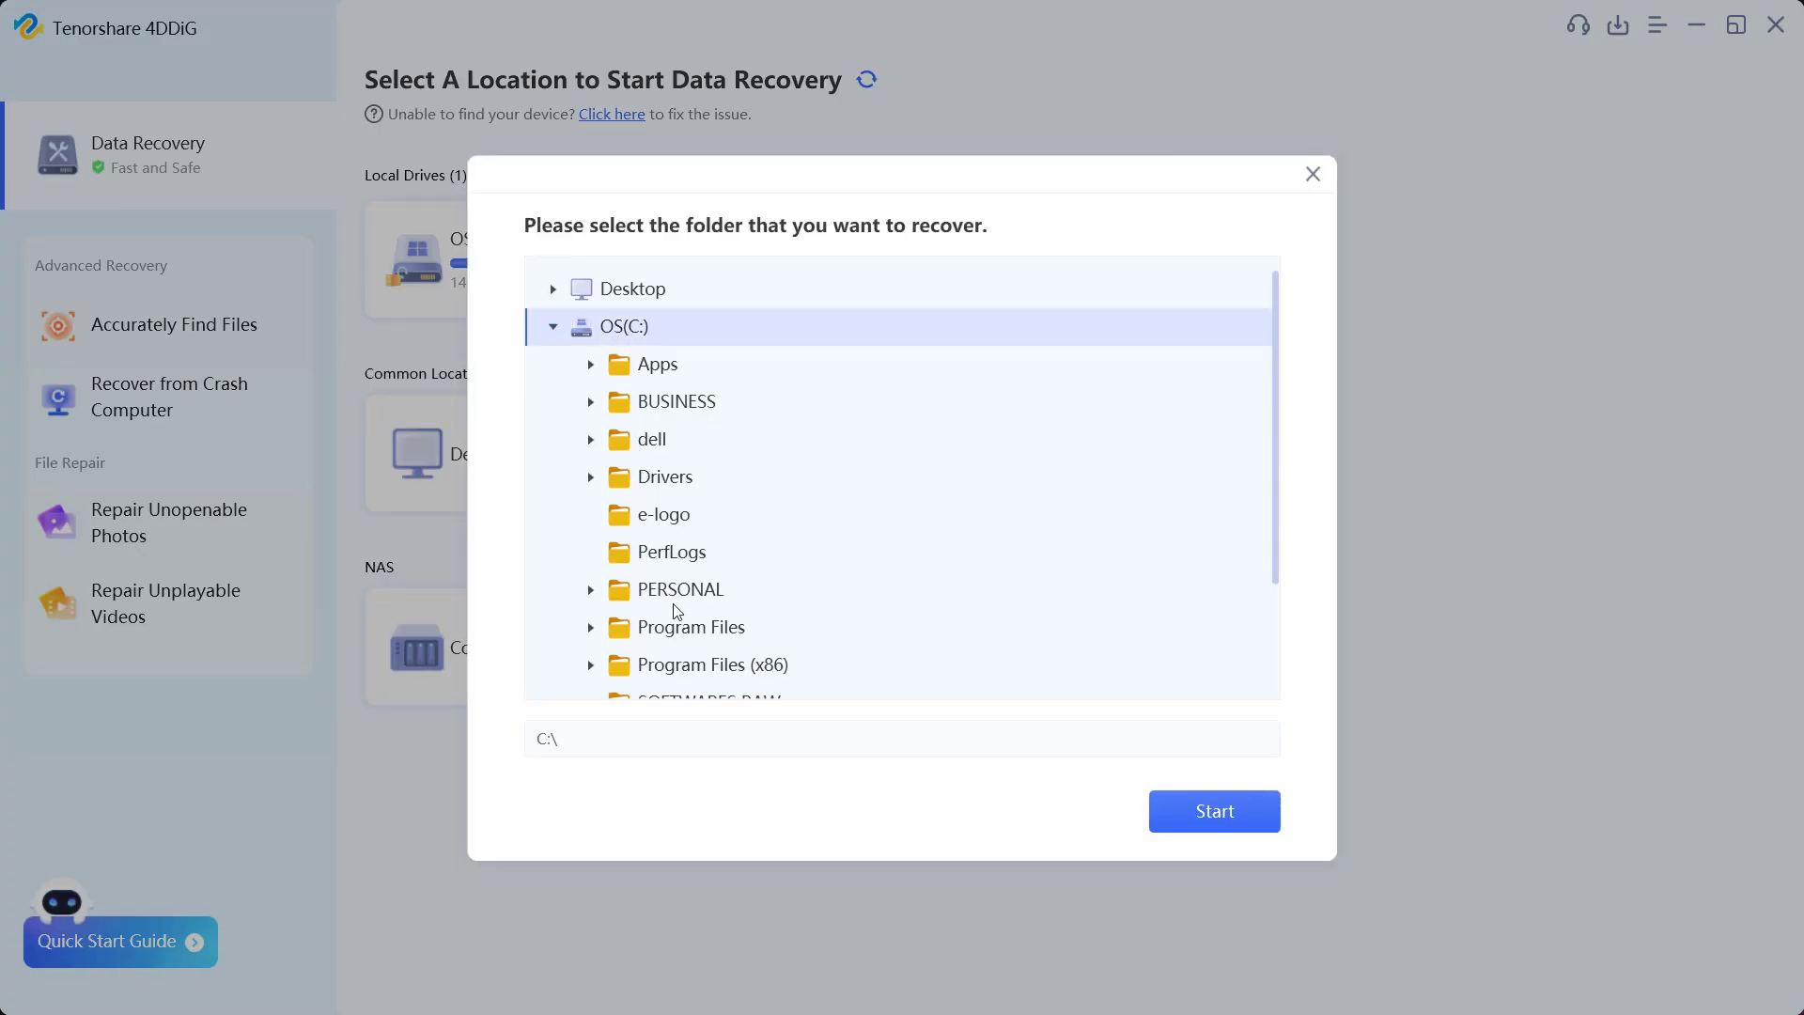
{"action": "left_click", "coordinate": [1313, 174]}
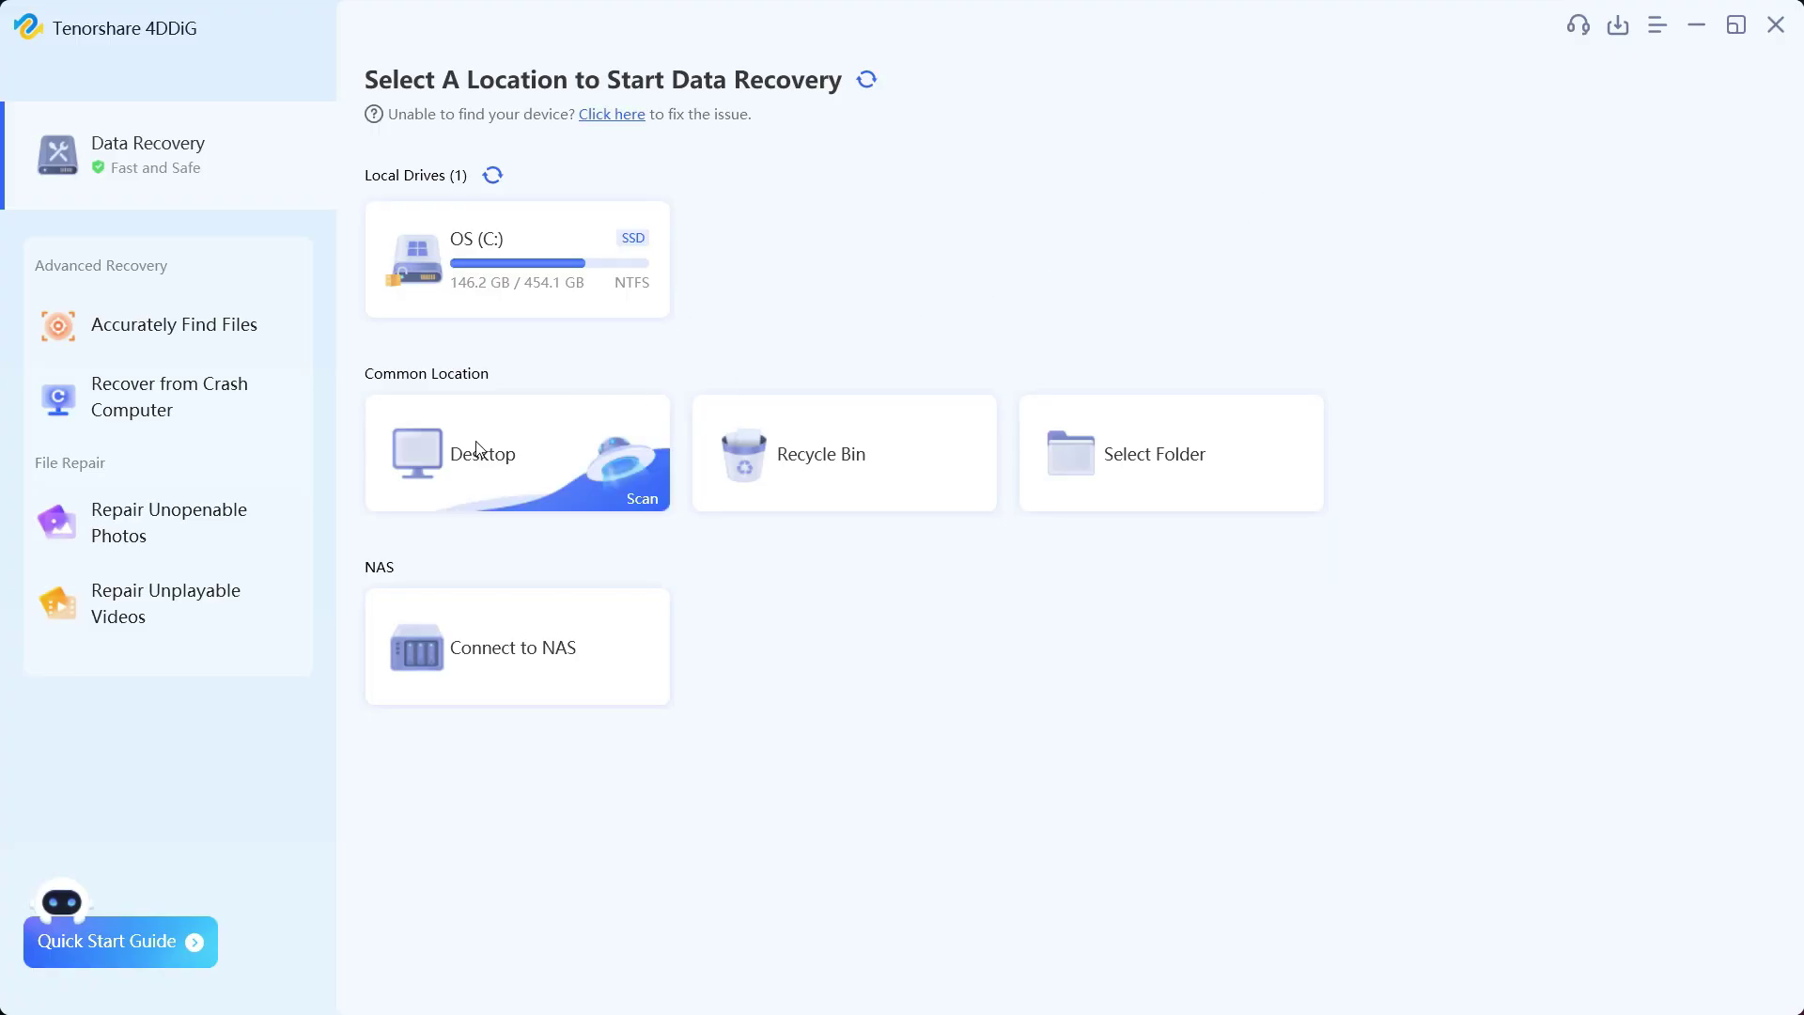
{"action": "left_click", "coordinate": [473, 477]}
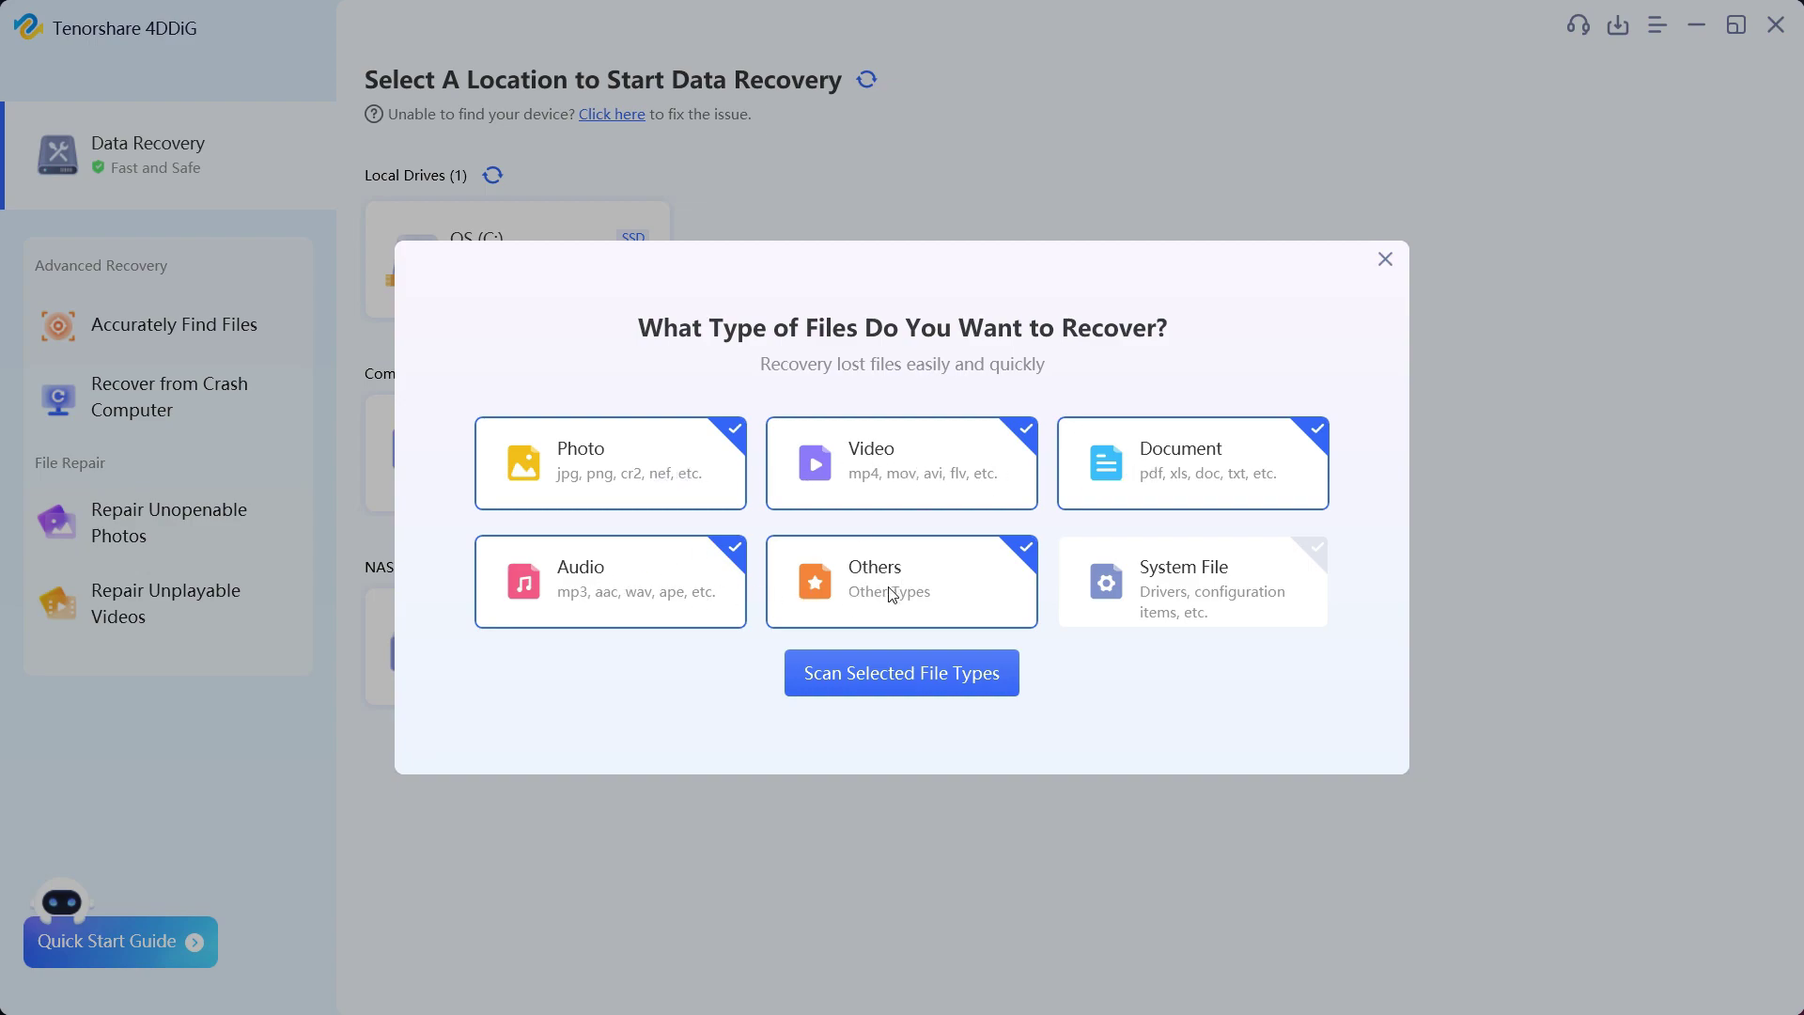
Uncheck System File, Others, Video, Document and Audio, leaving only Photo, and start the Desktop scan.
{"action": "left_click", "coordinate": [1222, 585]}
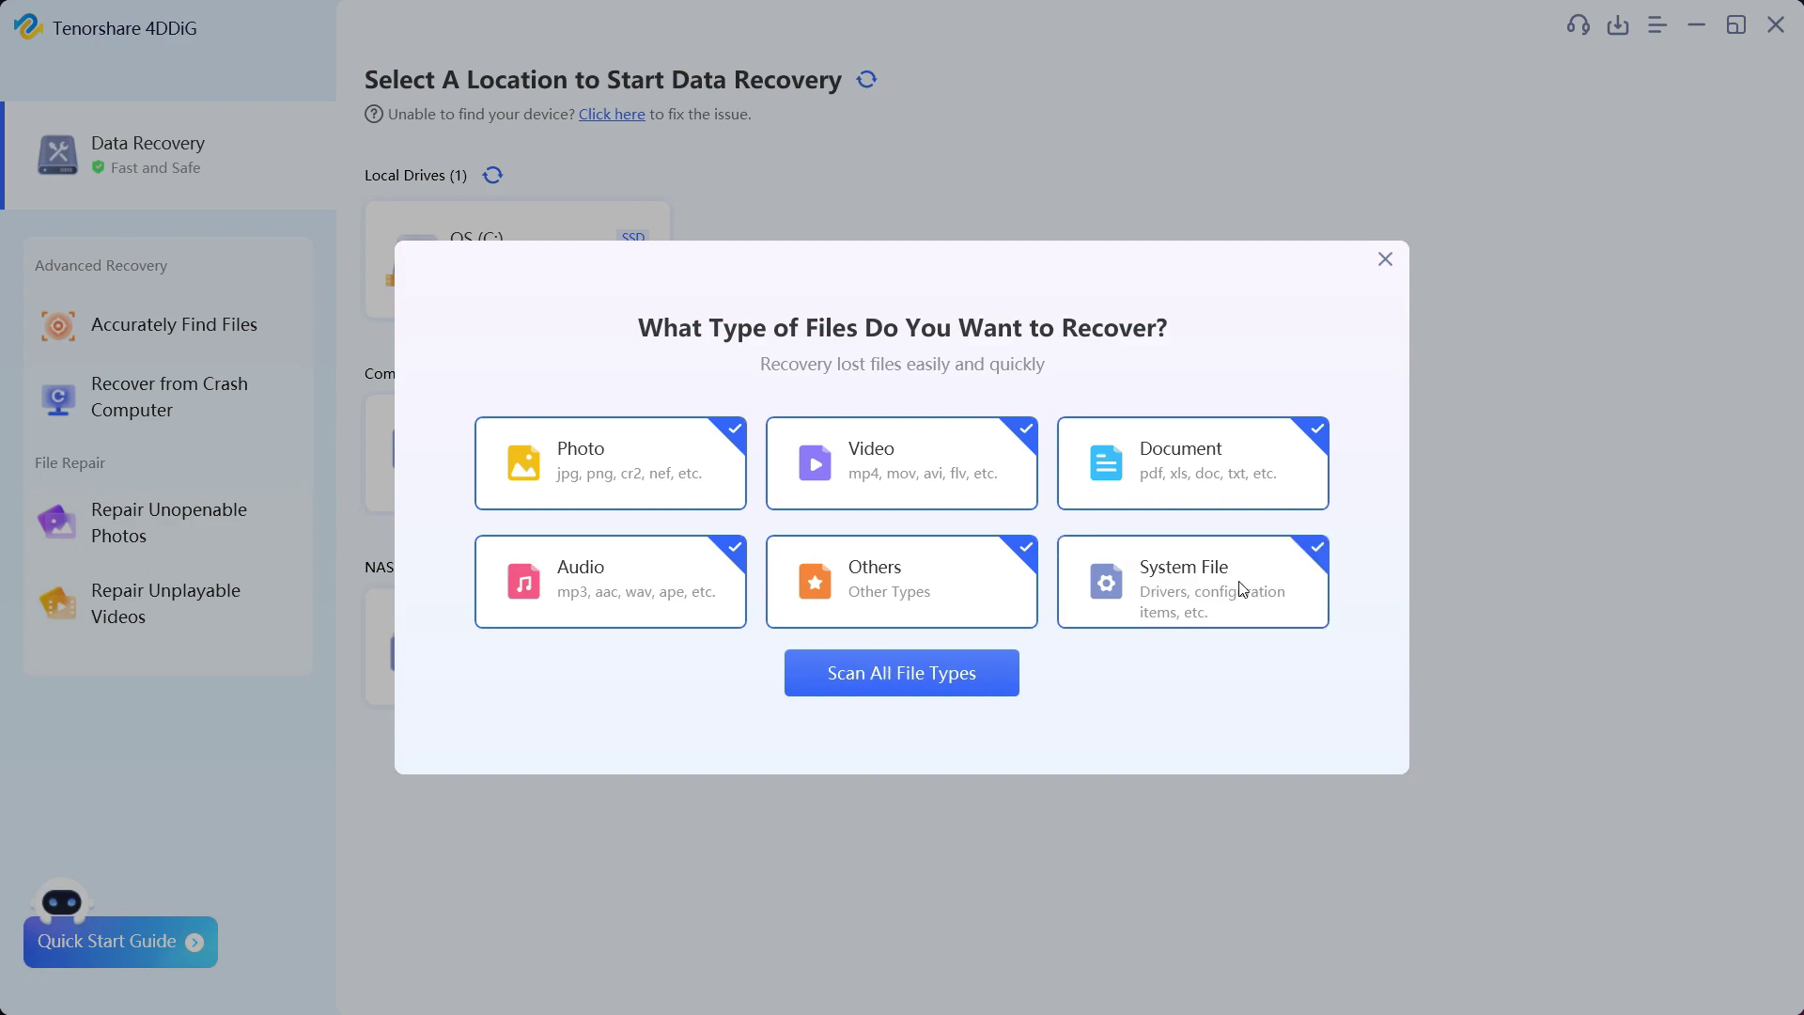
{"action": "left_click", "coordinate": [1240, 589]}
{"action": "left_click", "coordinate": [935, 604]}
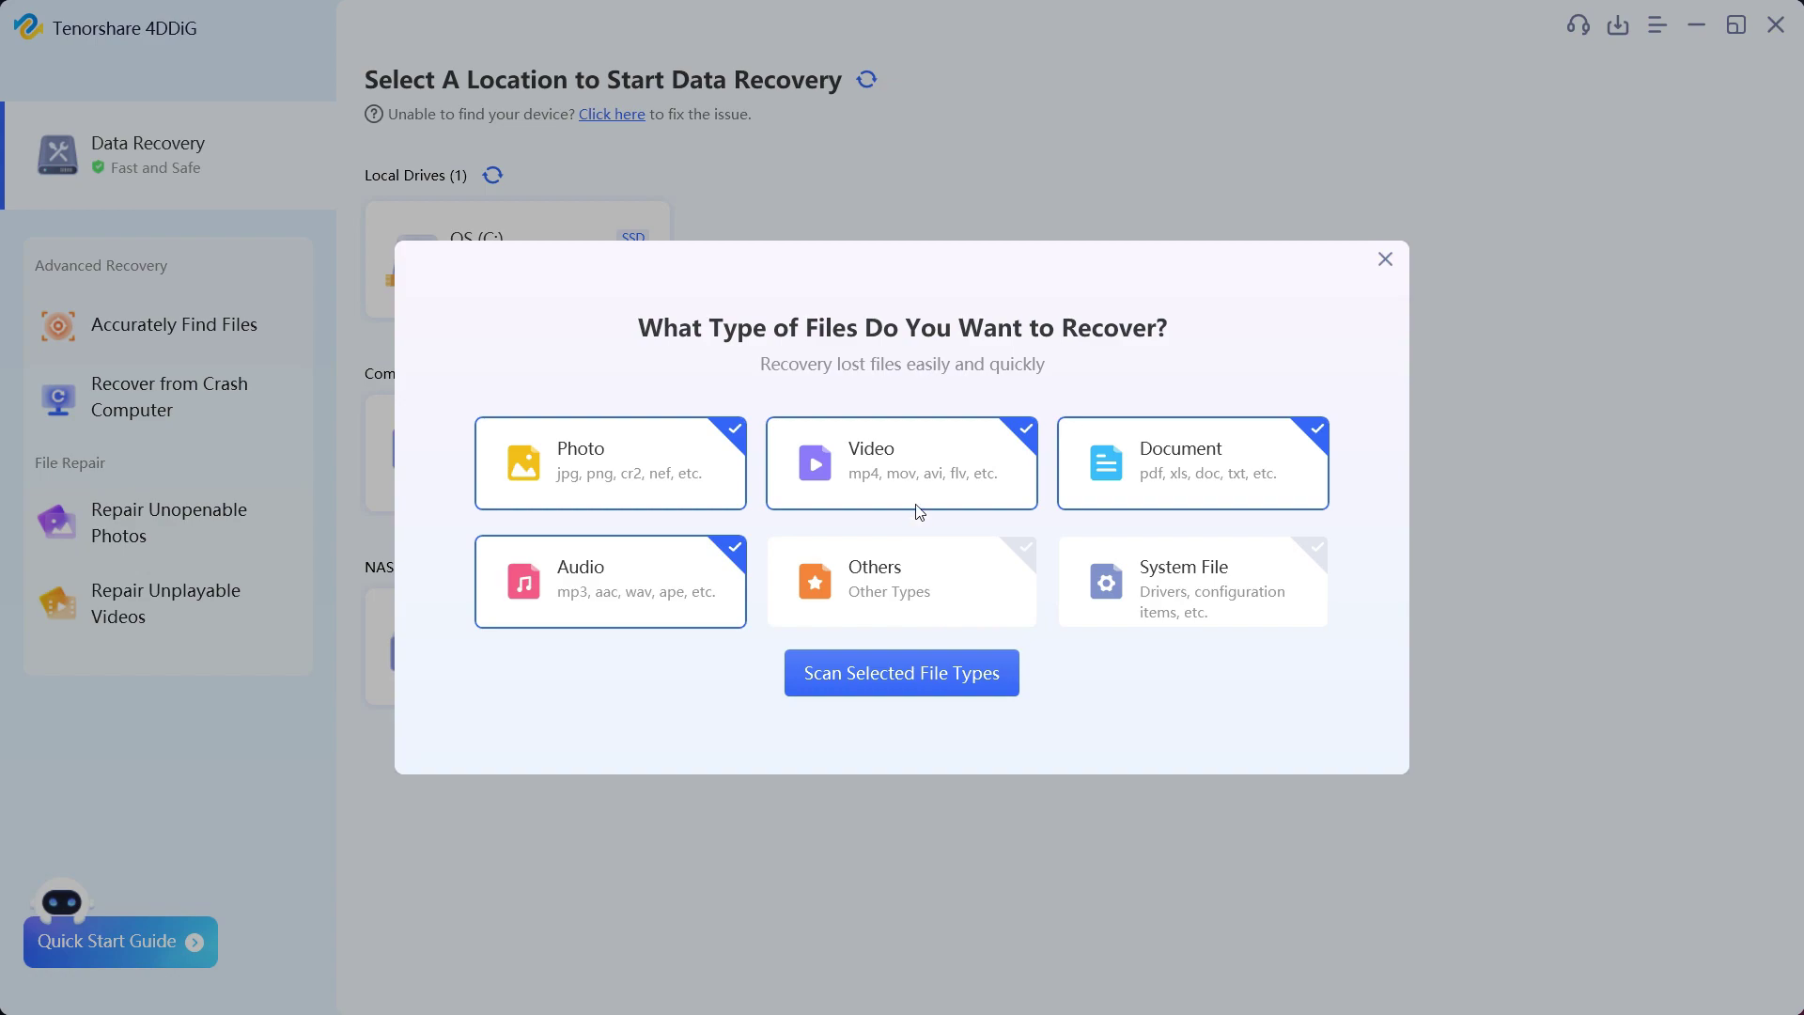
{"action": "left_click", "coordinate": [920, 481]}
{"action": "left_click", "coordinate": [1159, 479]}
{"action": "left_click", "coordinate": [734, 584]}
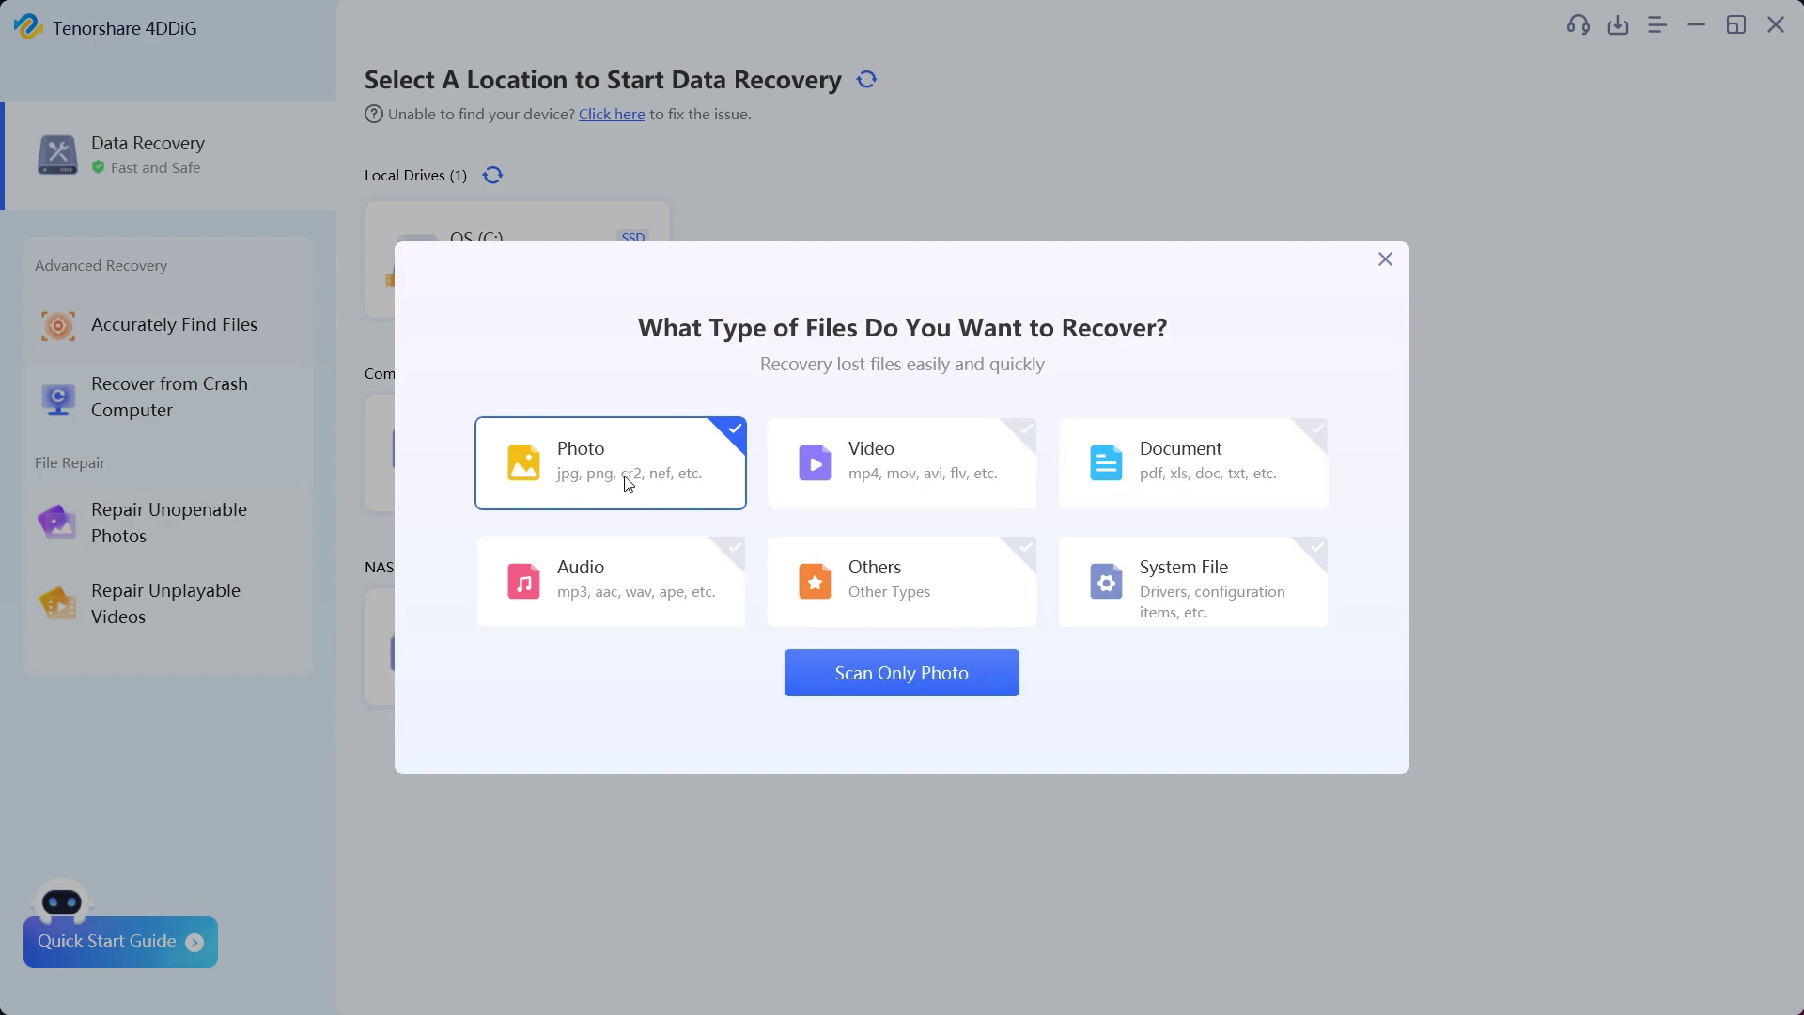
{"action": "left_click", "coordinate": [908, 676]}
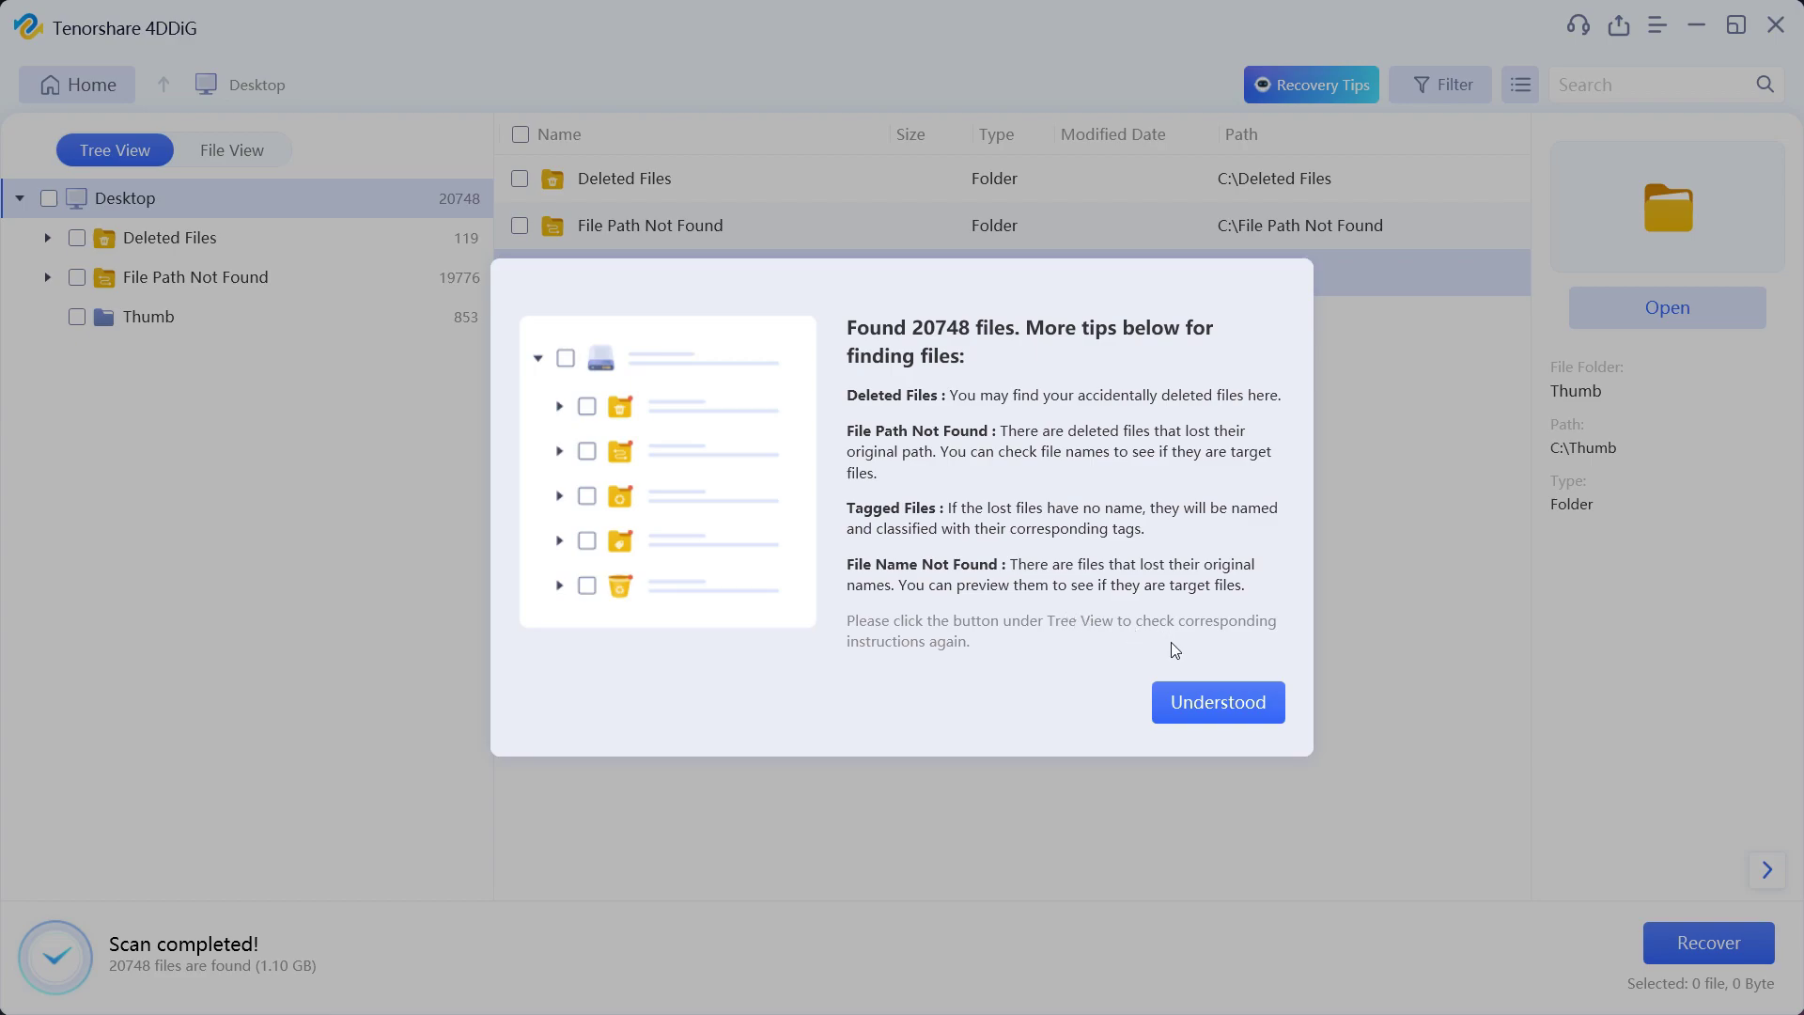
Dismiss the scan tips and open the Deleted Files folder.
{"action": "left_click", "coordinate": [1242, 701]}
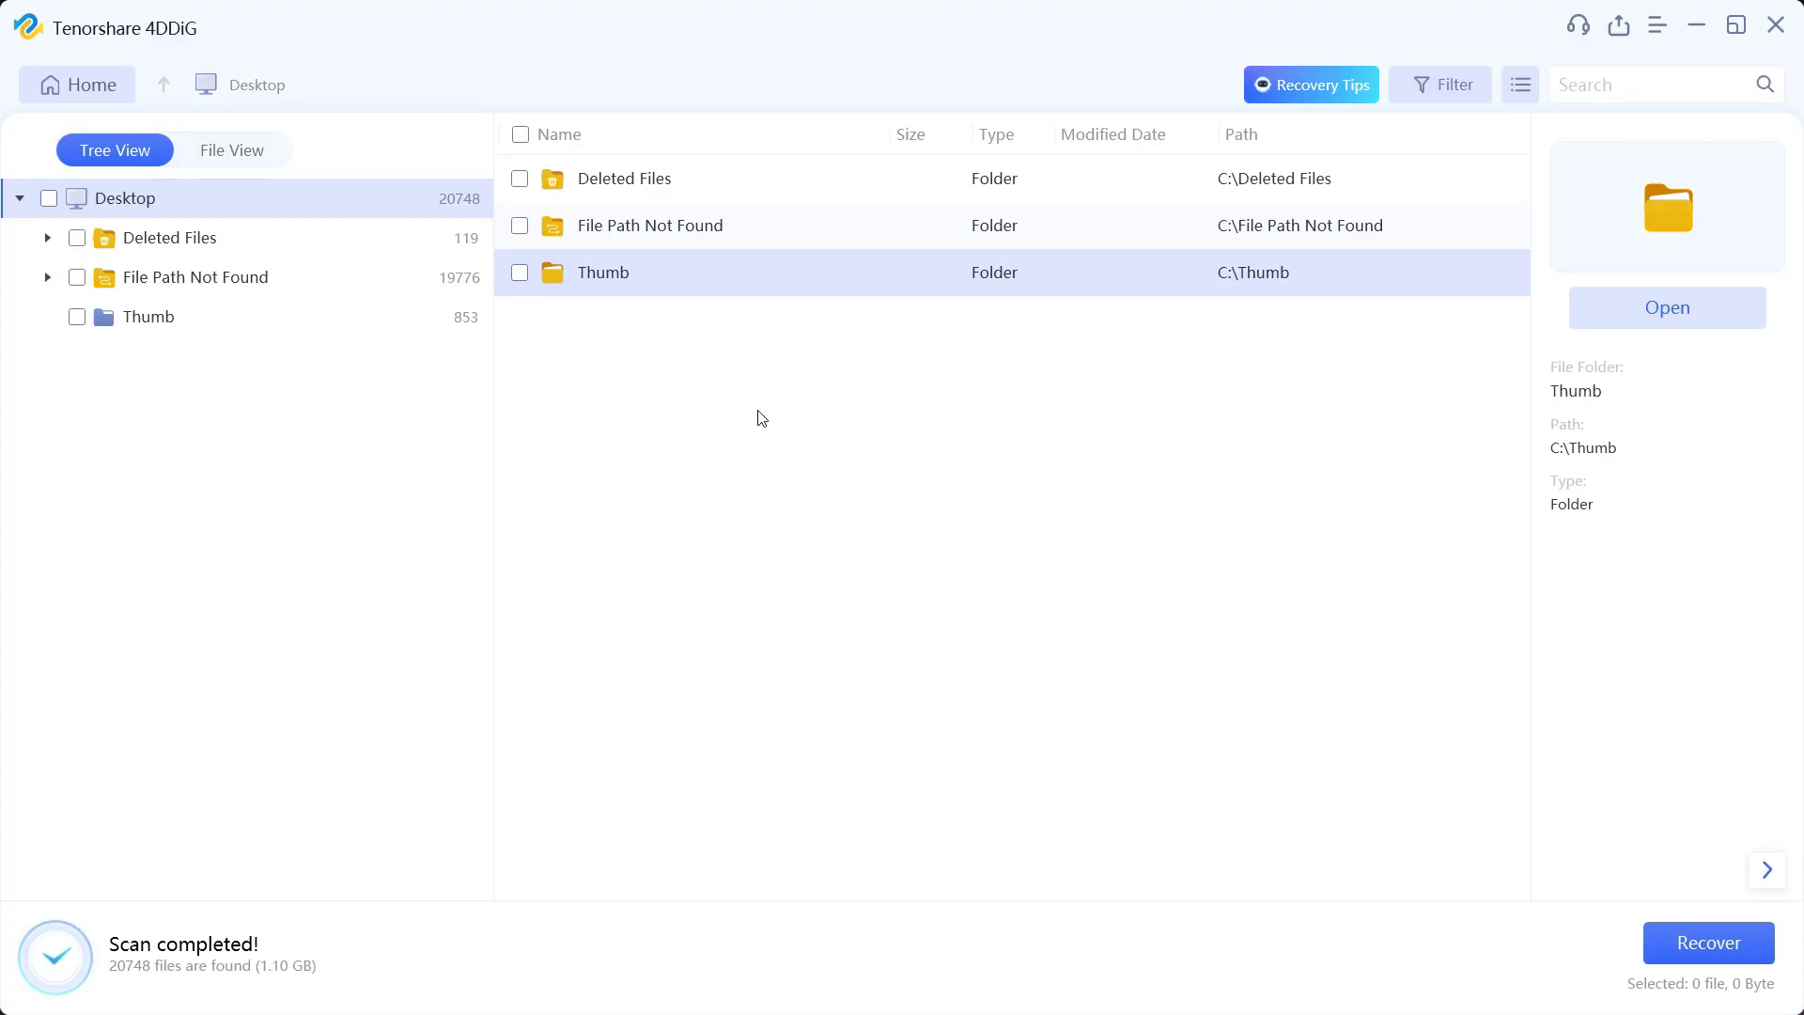
{"action": "left_click", "coordinate": [655, 182]}
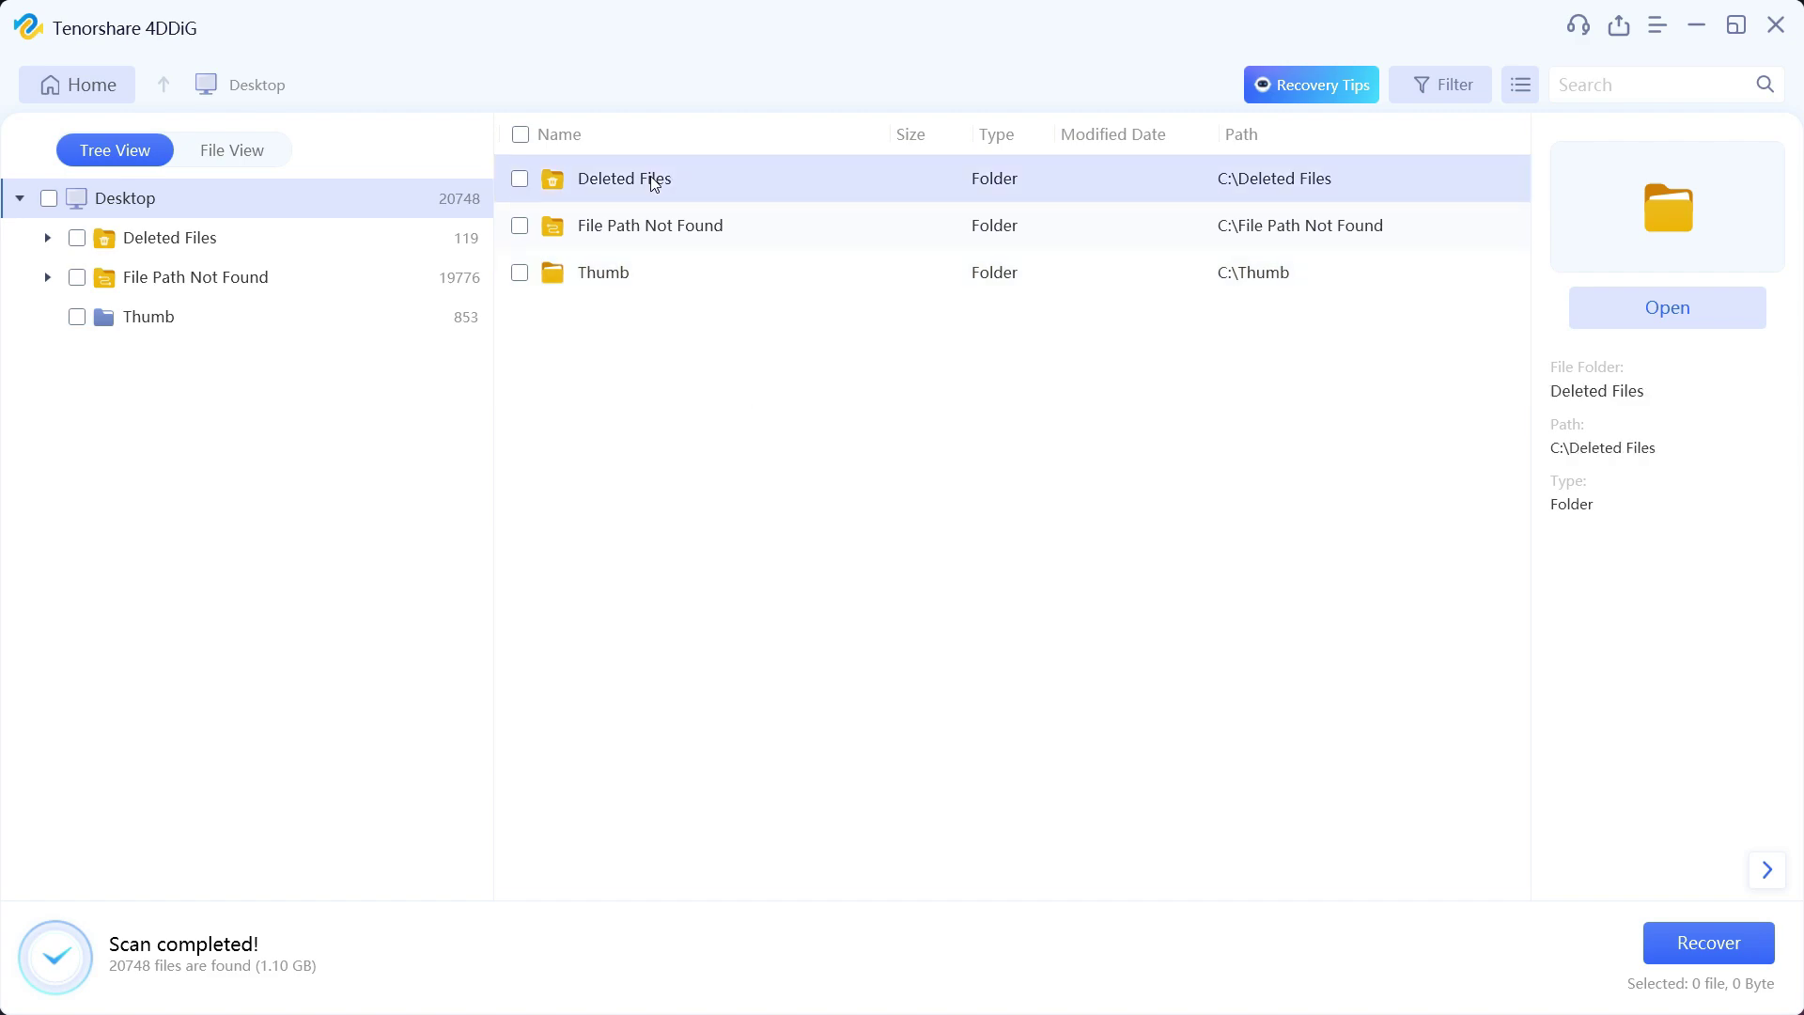
{"action": "double_click", "coordinate": [655, 182]}
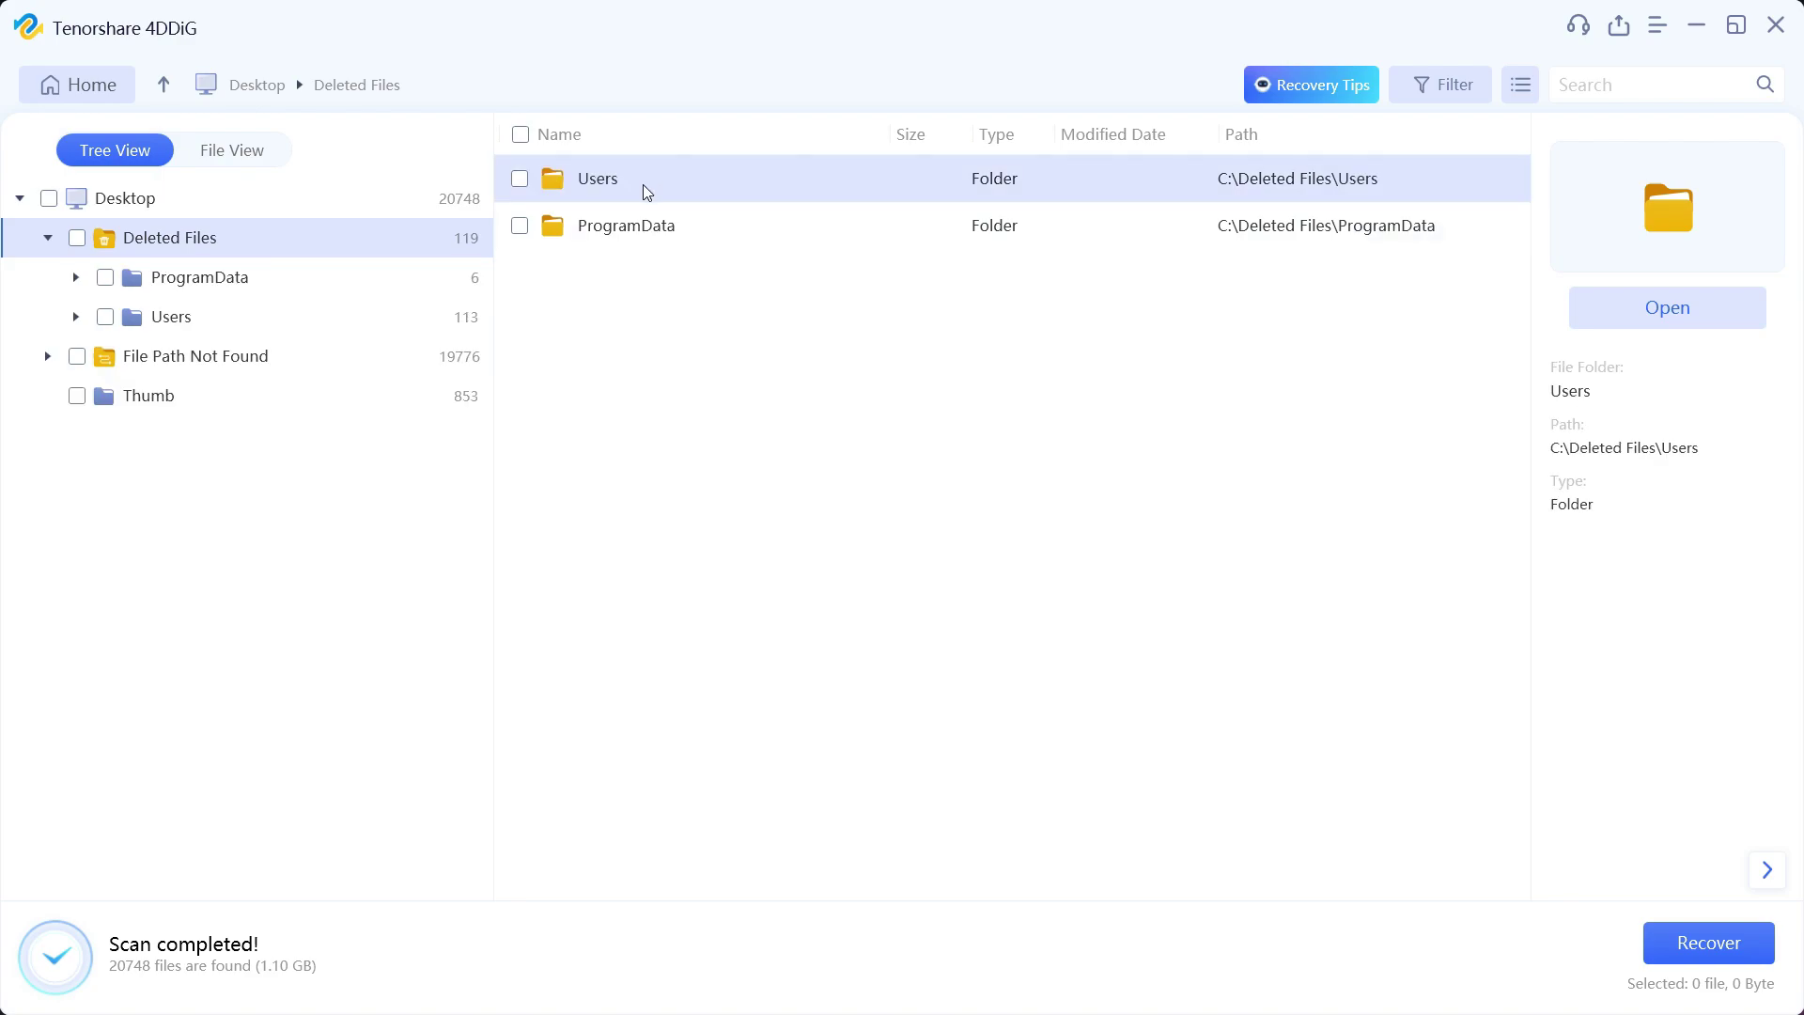
Return to Desktop results, switch to File View, open Photo > JPG and sort by size, largest first.
{"action": "key", "text": "BackSpace"}
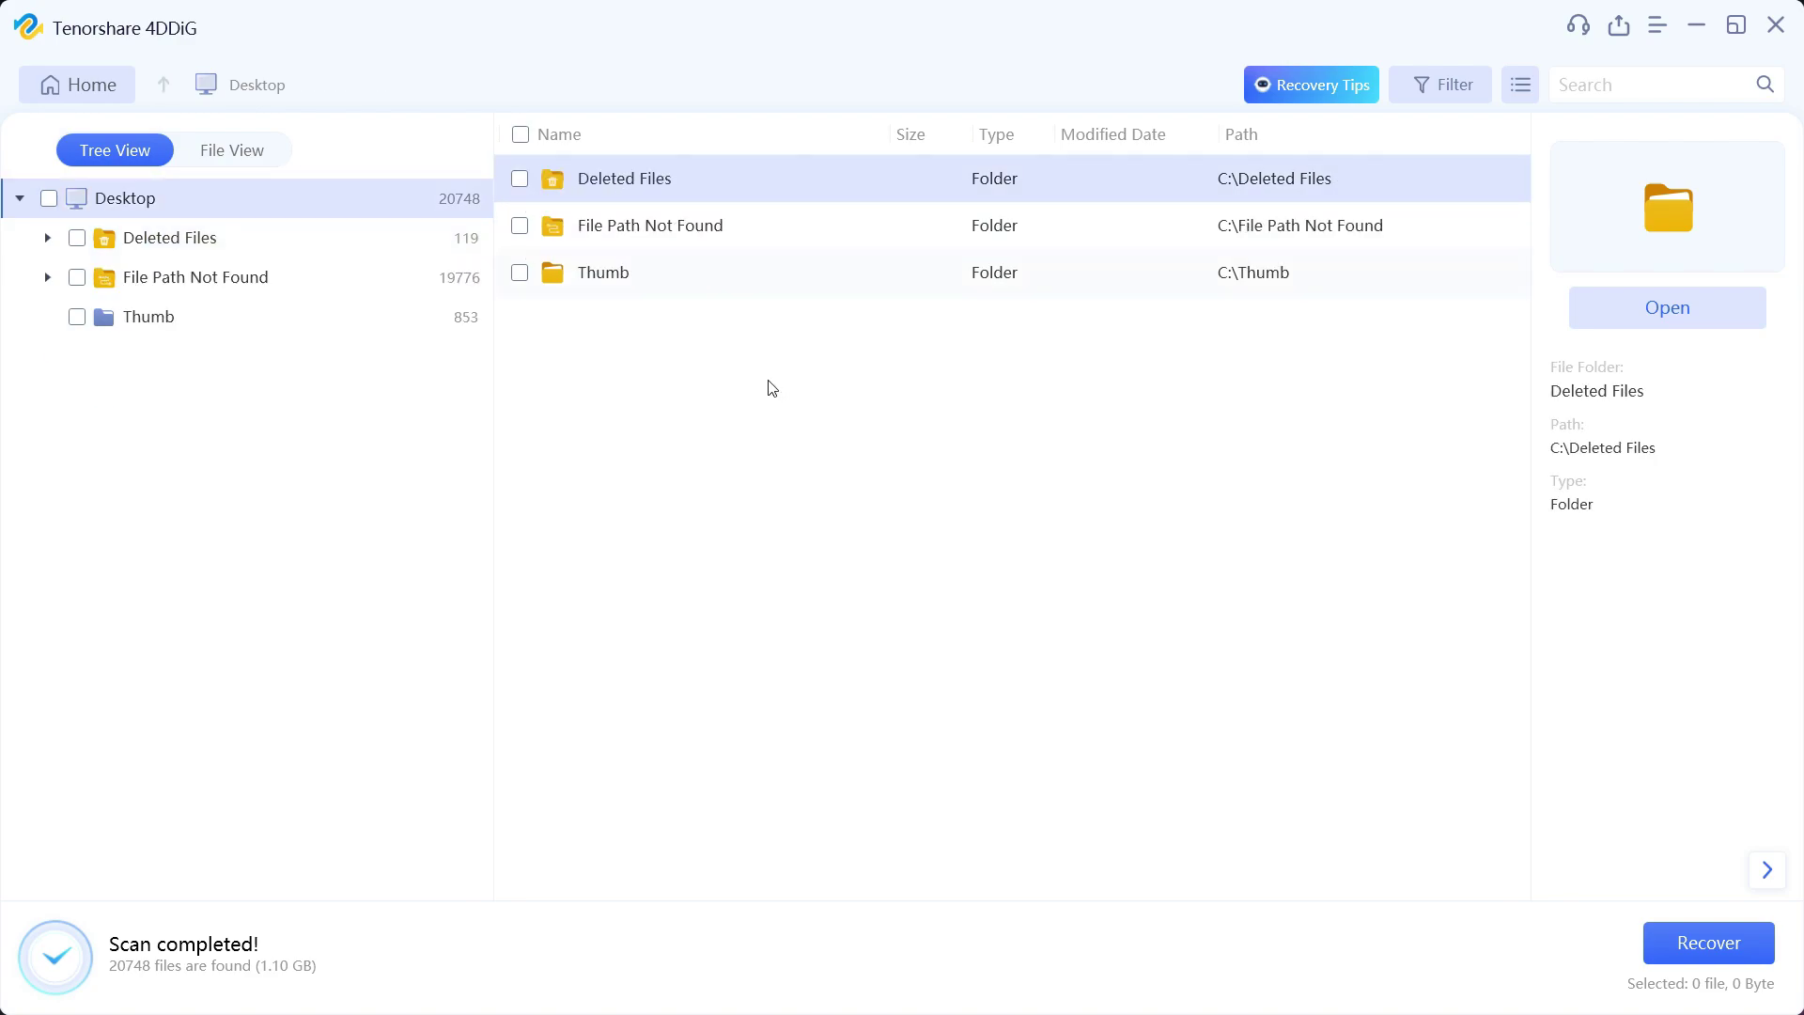
{"action": "left_click", "coordinate": [238, 159]}
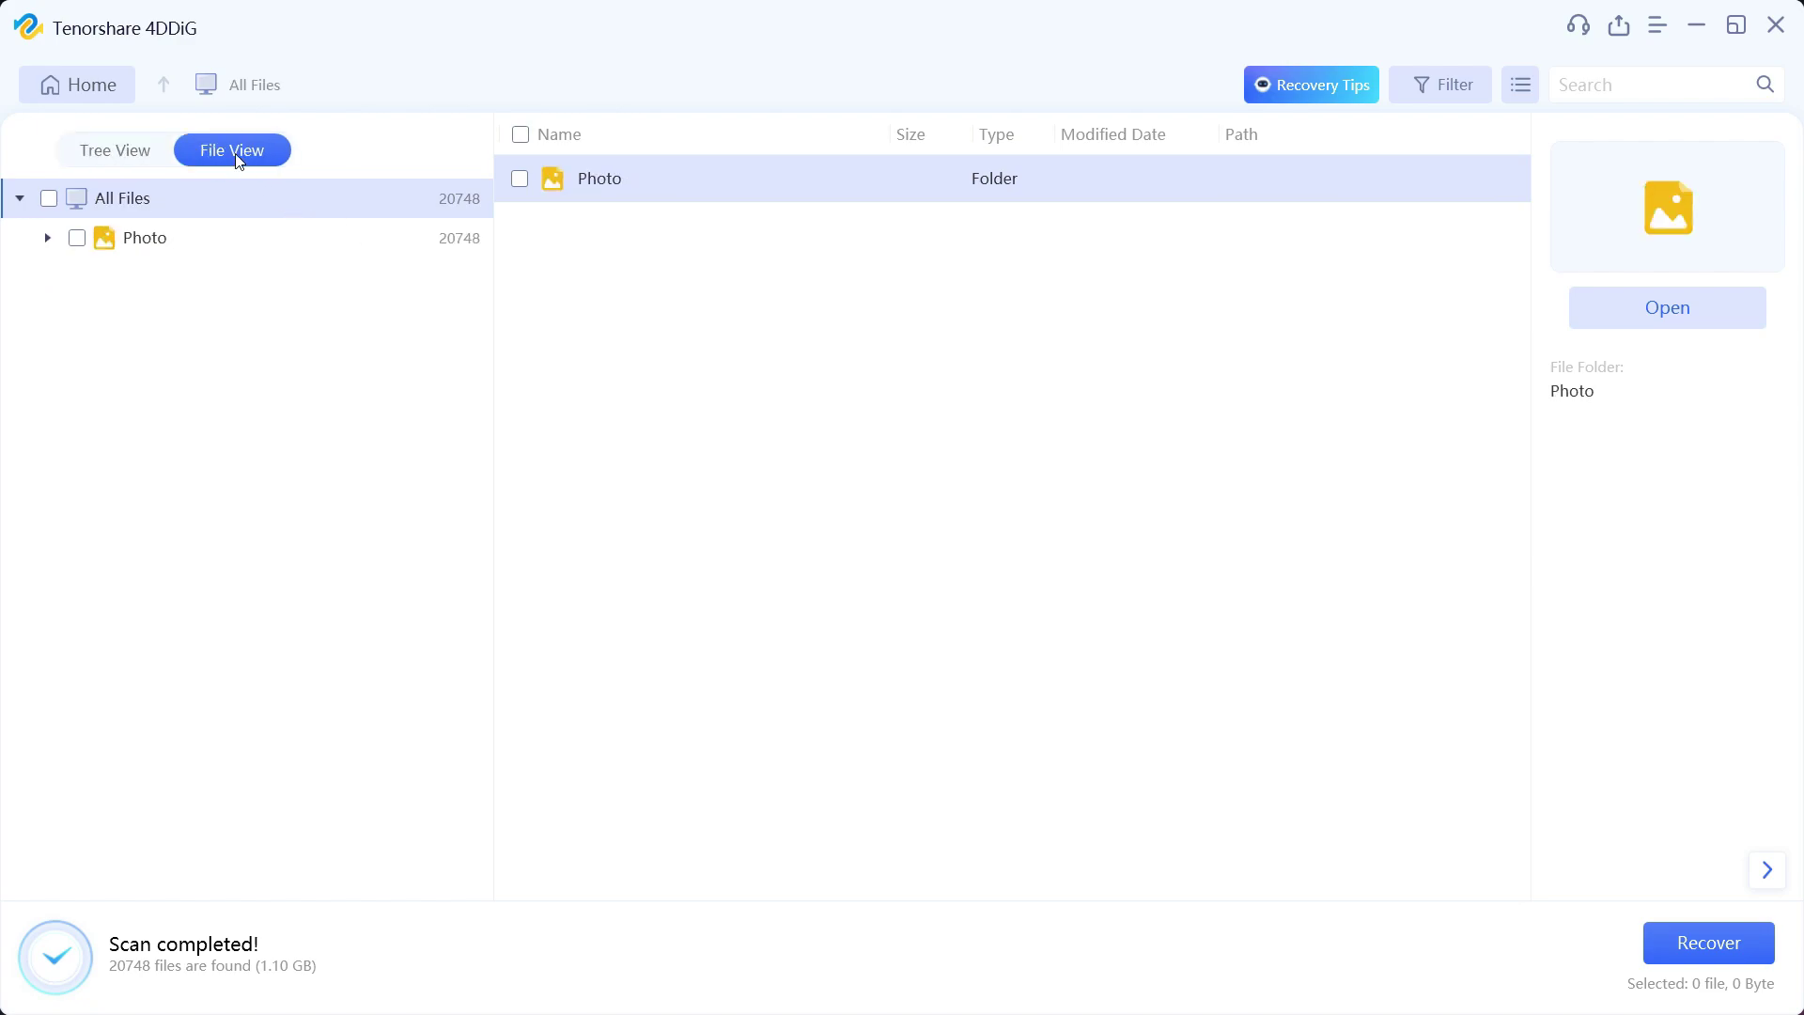
{"action": "left_click", "coordinate": [150, 248]}
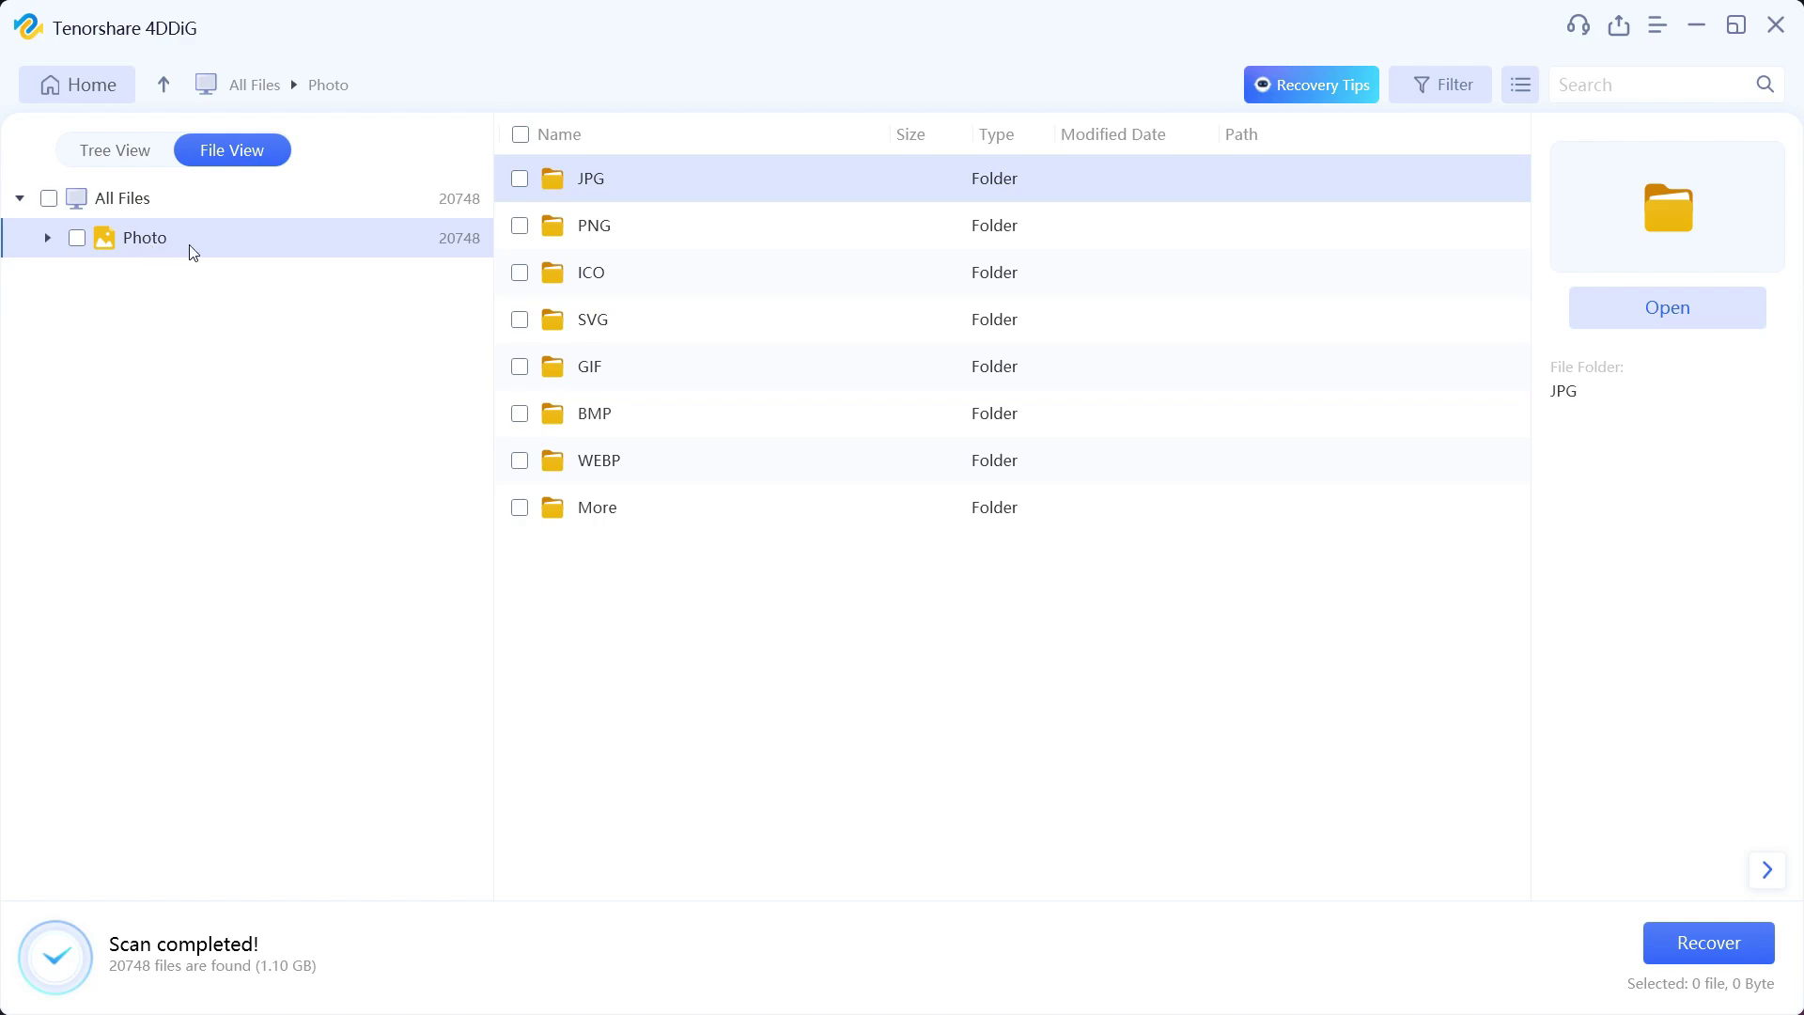
{"action": "double_click", "coordinate": [605, 181]}
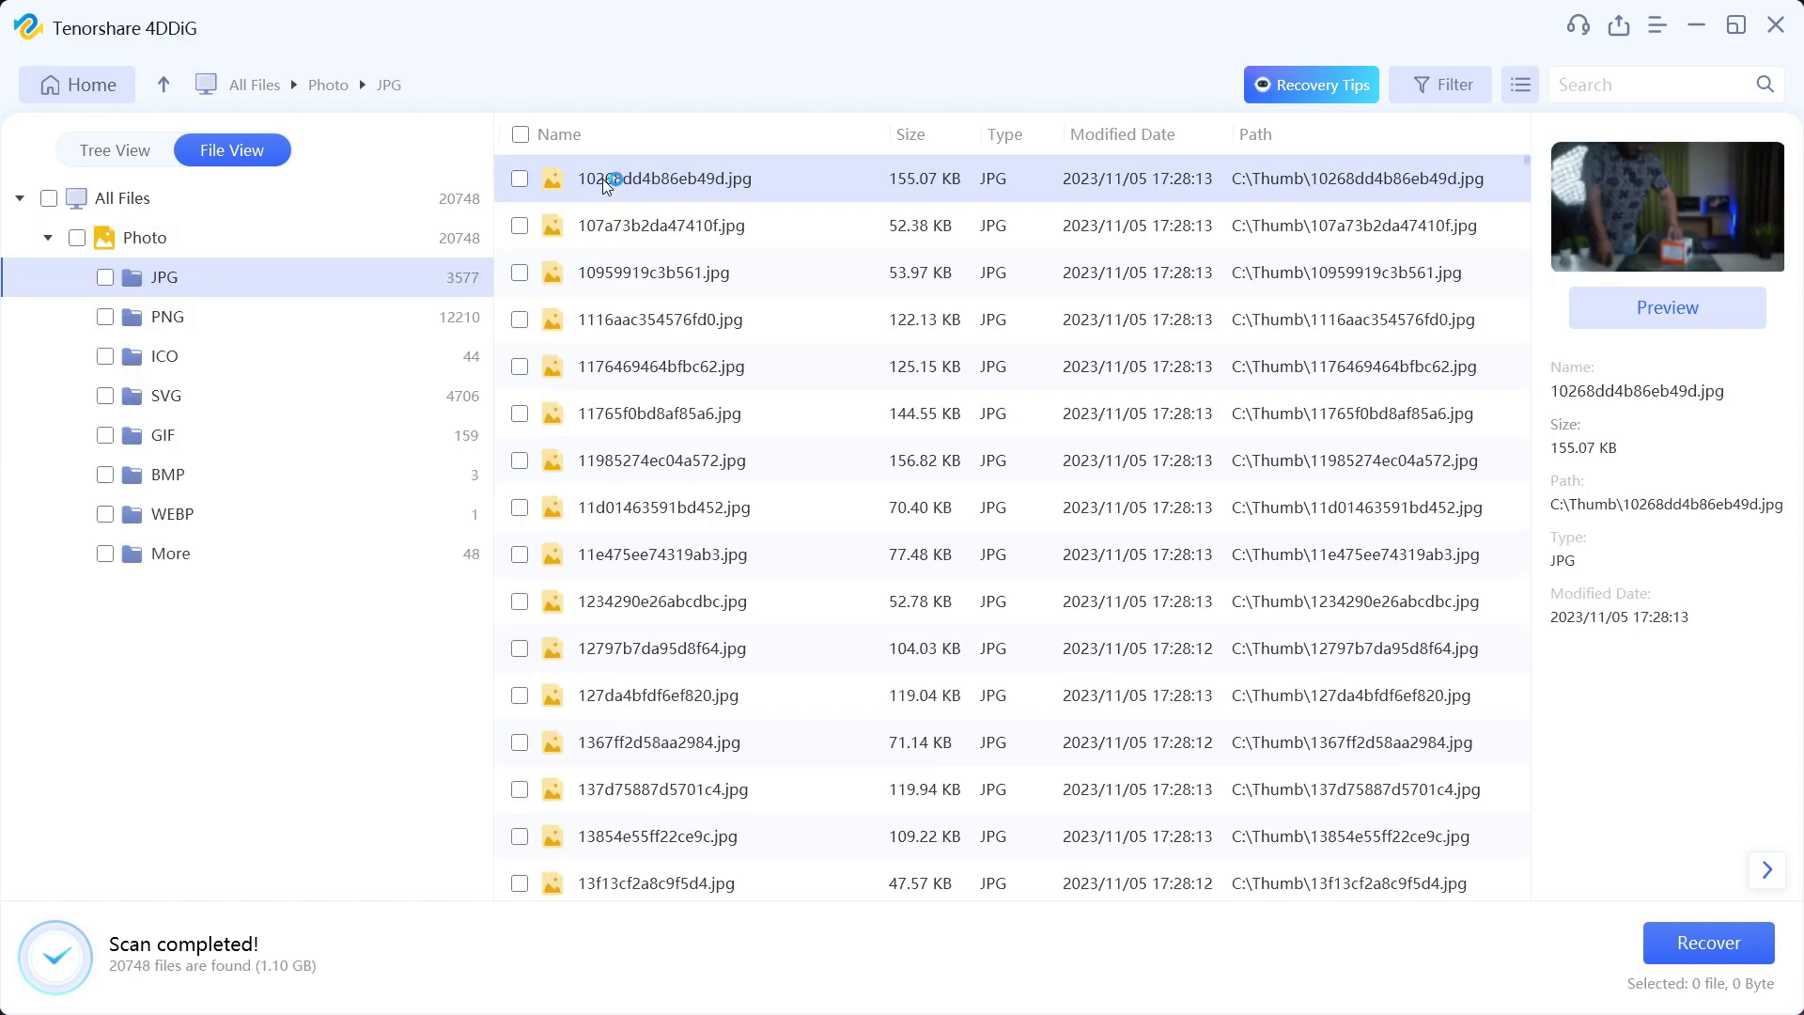
{"action": "left_click", "coordinate": [913, 139]}
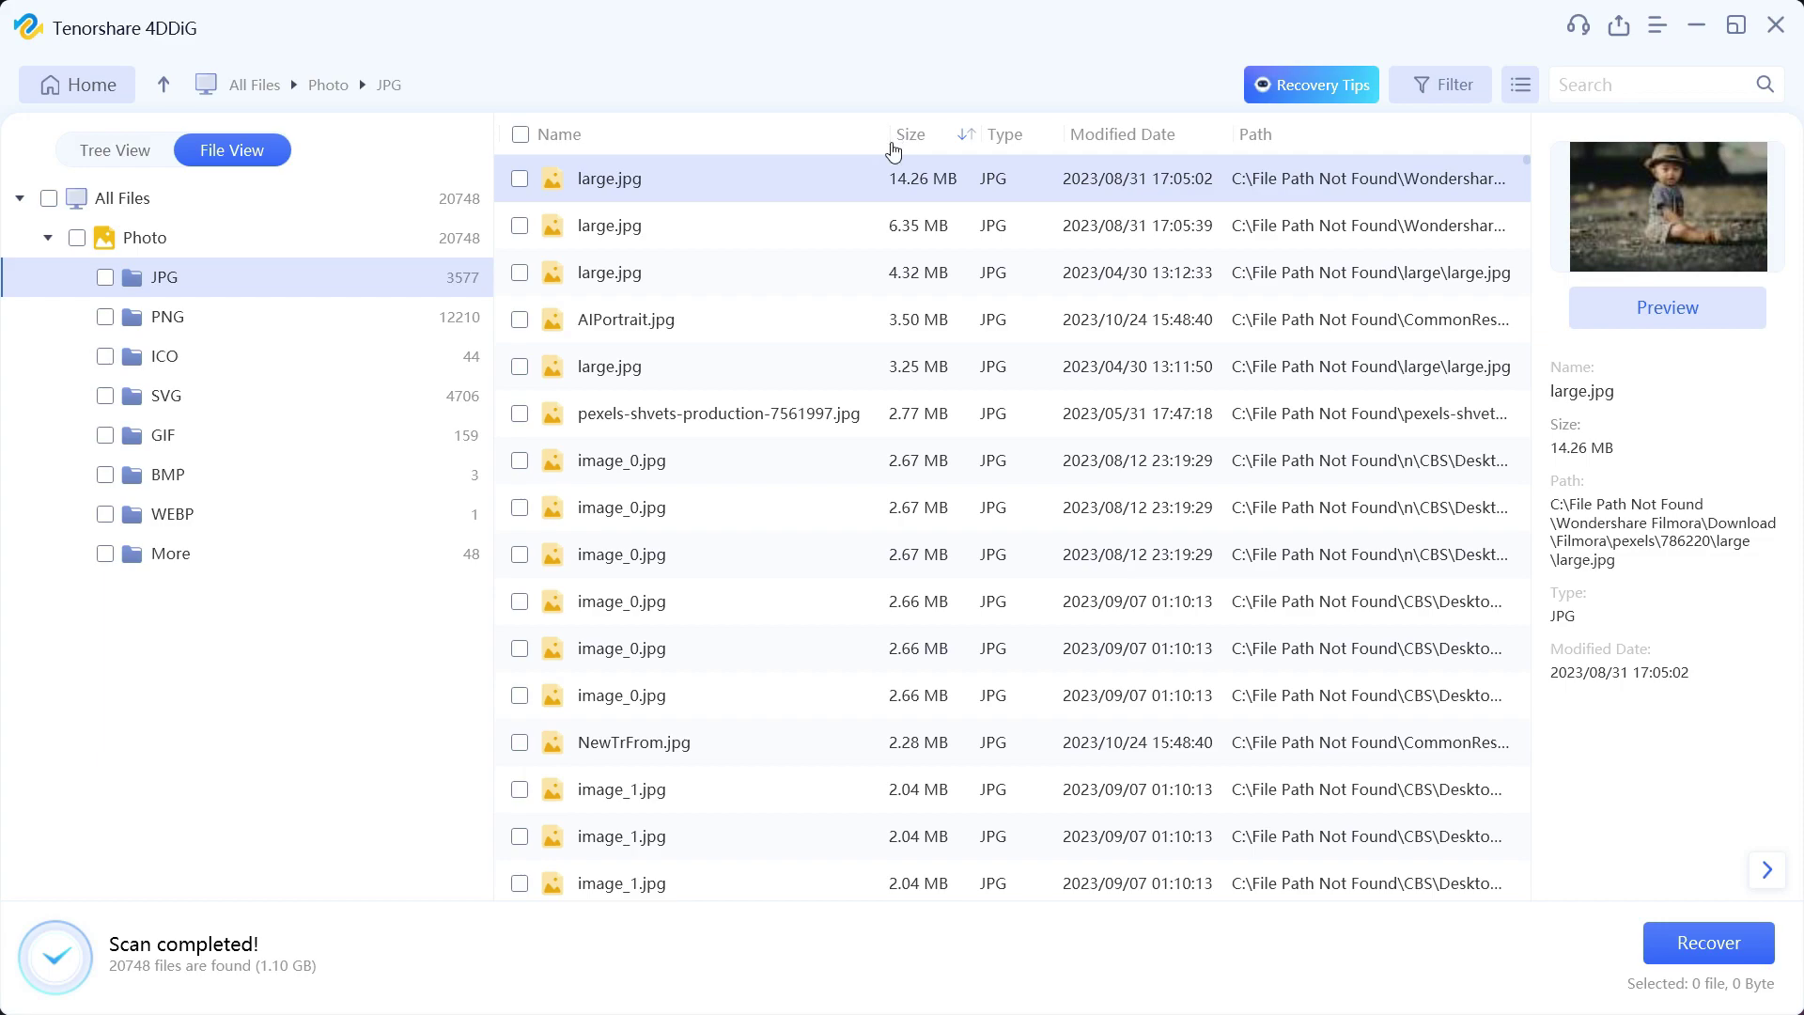
Preview large.jpg (3.25 MB and 4.32 MB), AIPortrait.jpg, 18df28a2de03f02.jpg and 4641bcceee9e5a26.jpg.
{"action": "left_click", "coordinate": [625, 366]}
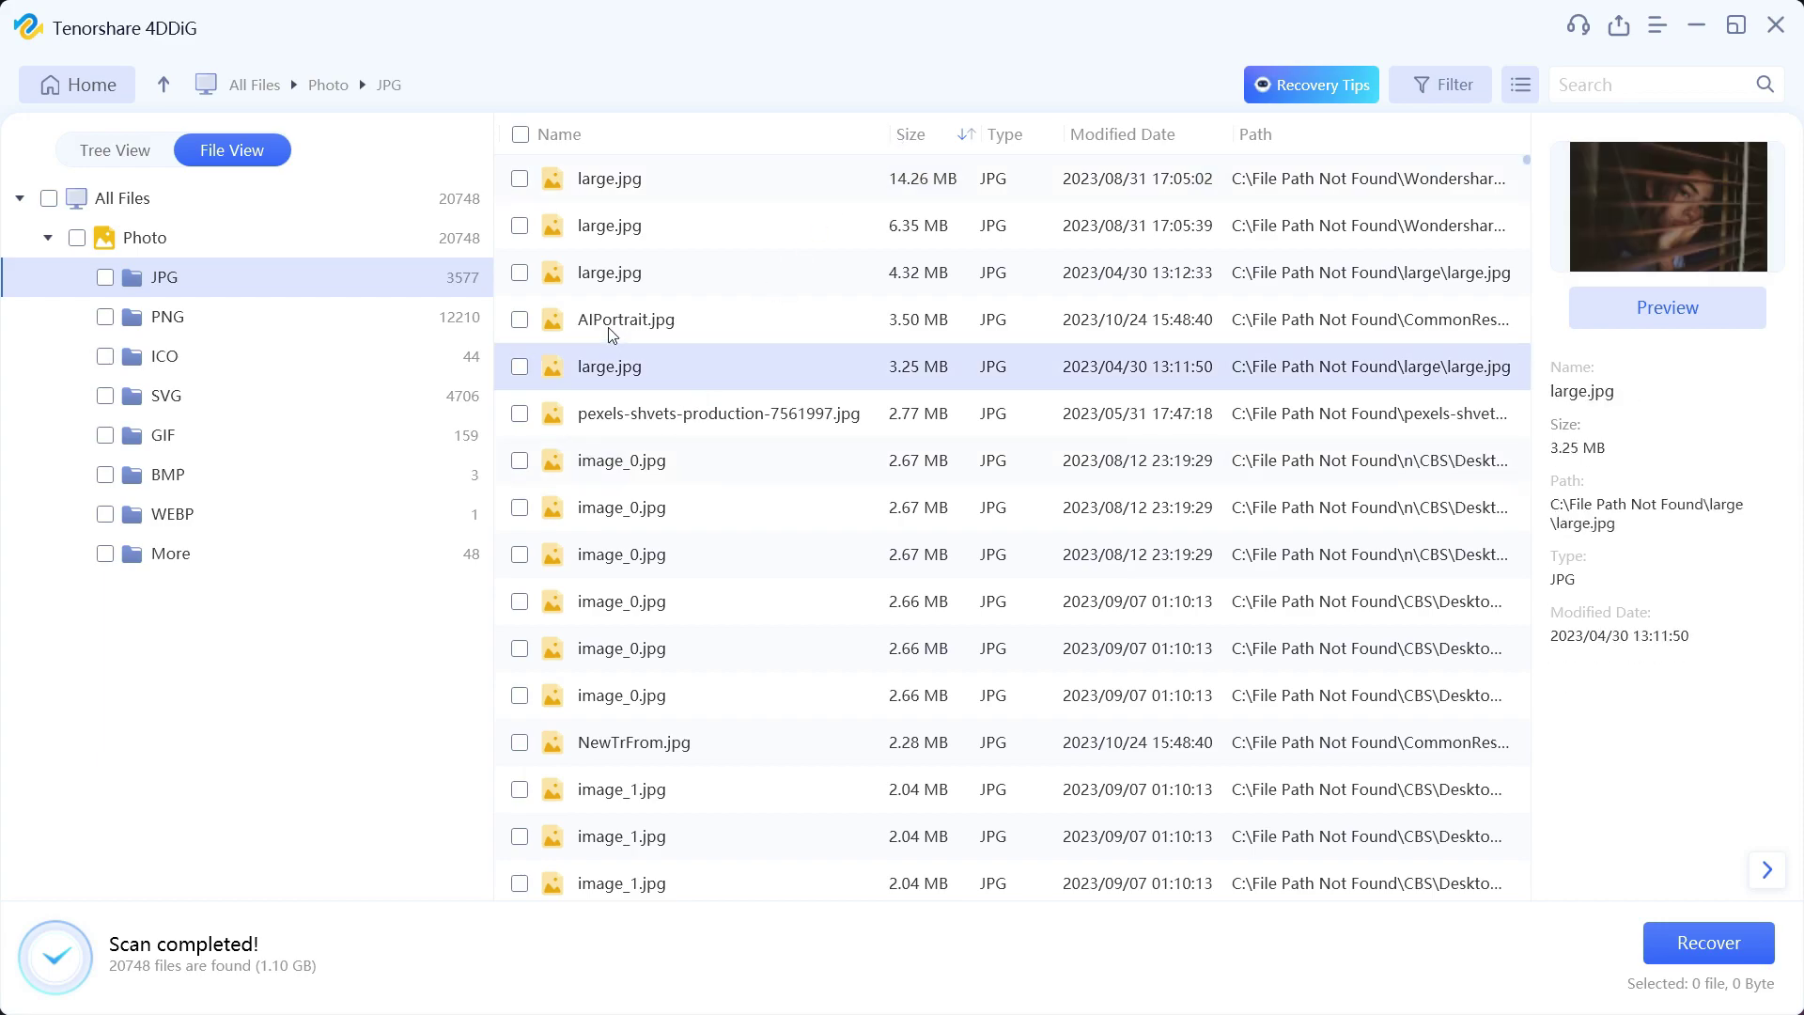
{"action": "left_click", "coordinate": [612, 323]}
{"action": "left_click", "coordinate": [624, 278]}
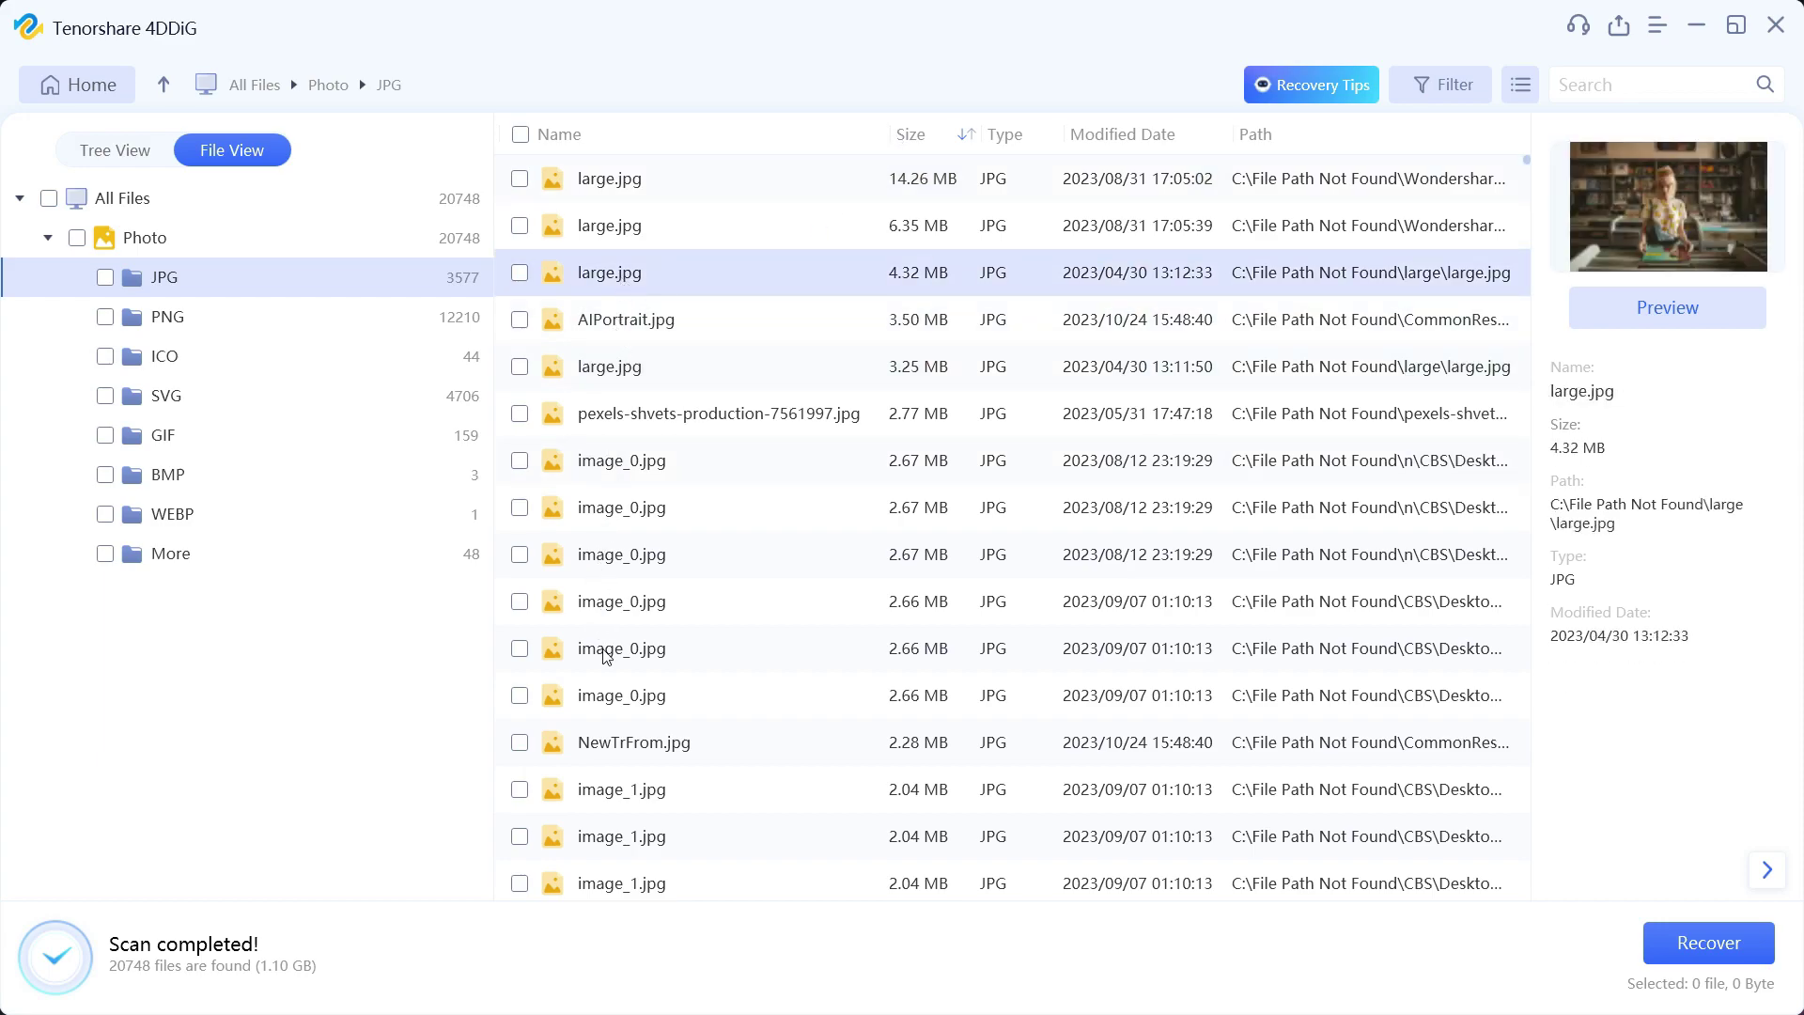
{"action": "scroll", "coordinate": [611, 648], "scroll_direction": "down", "scroll_amount": 20}
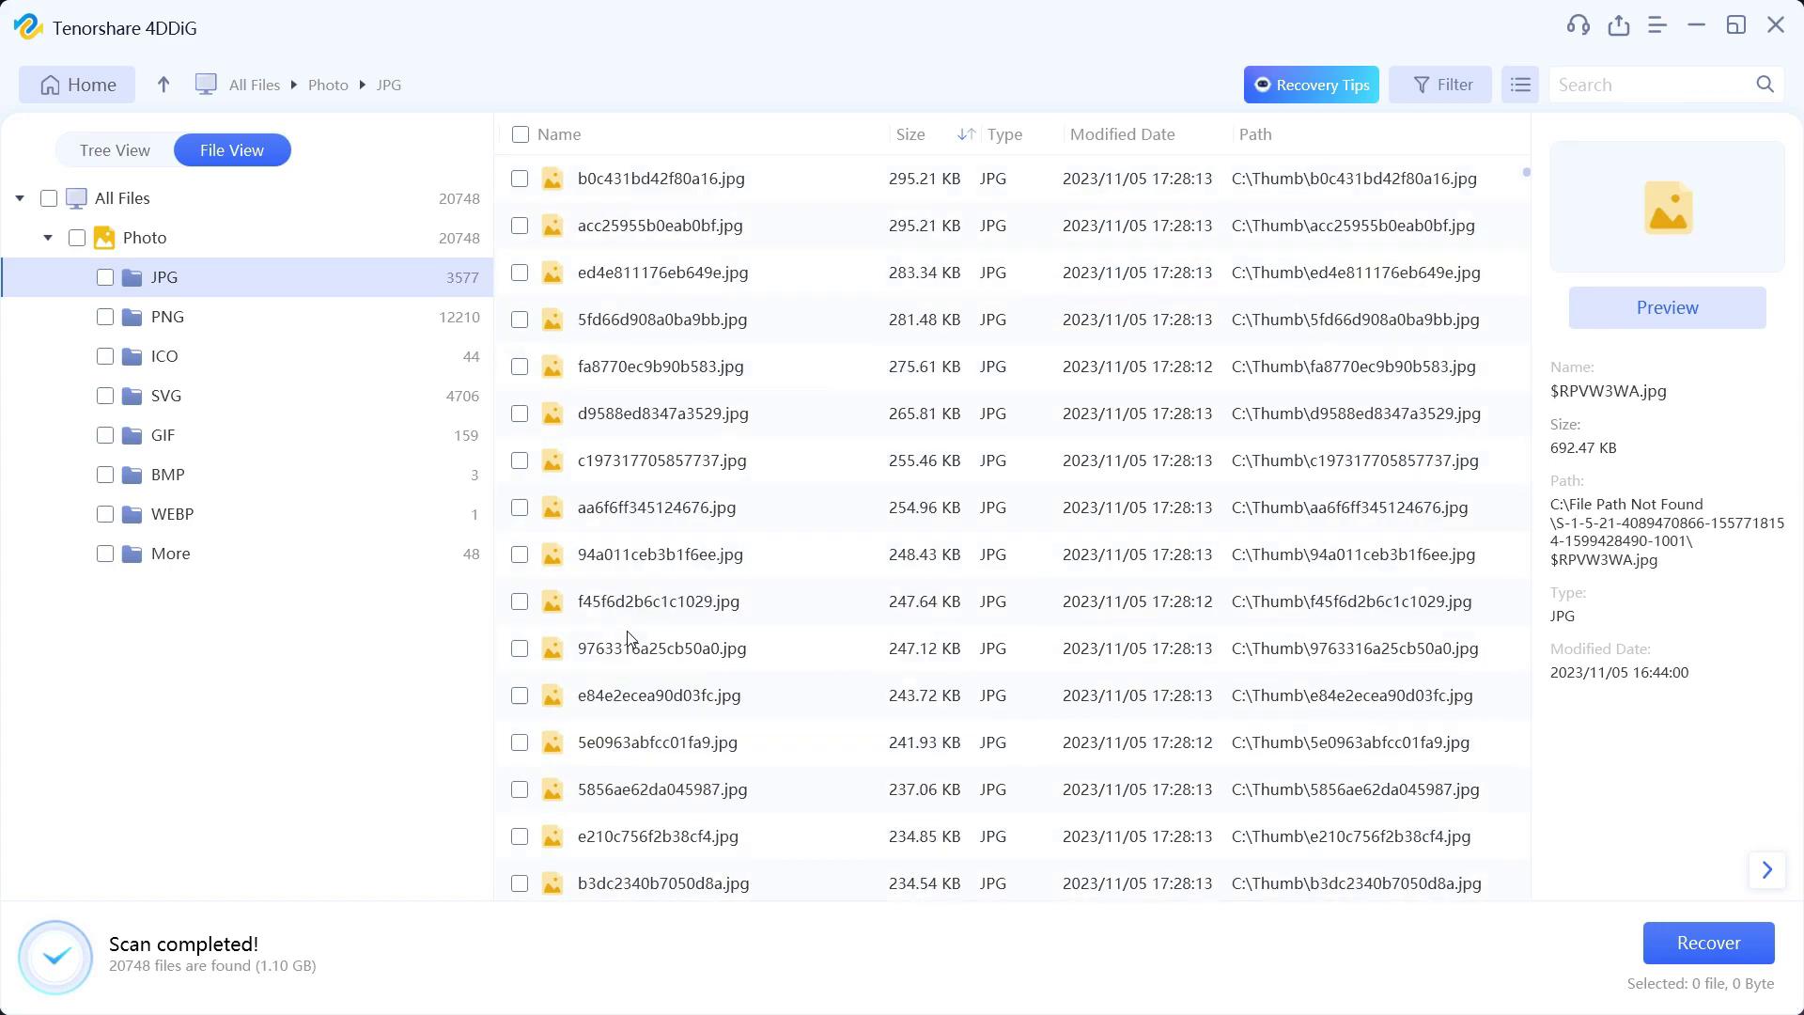
{"action": "scroll", "coordinate": [627, 639], "scroll_direction": "up", "scroll_amount": 15}
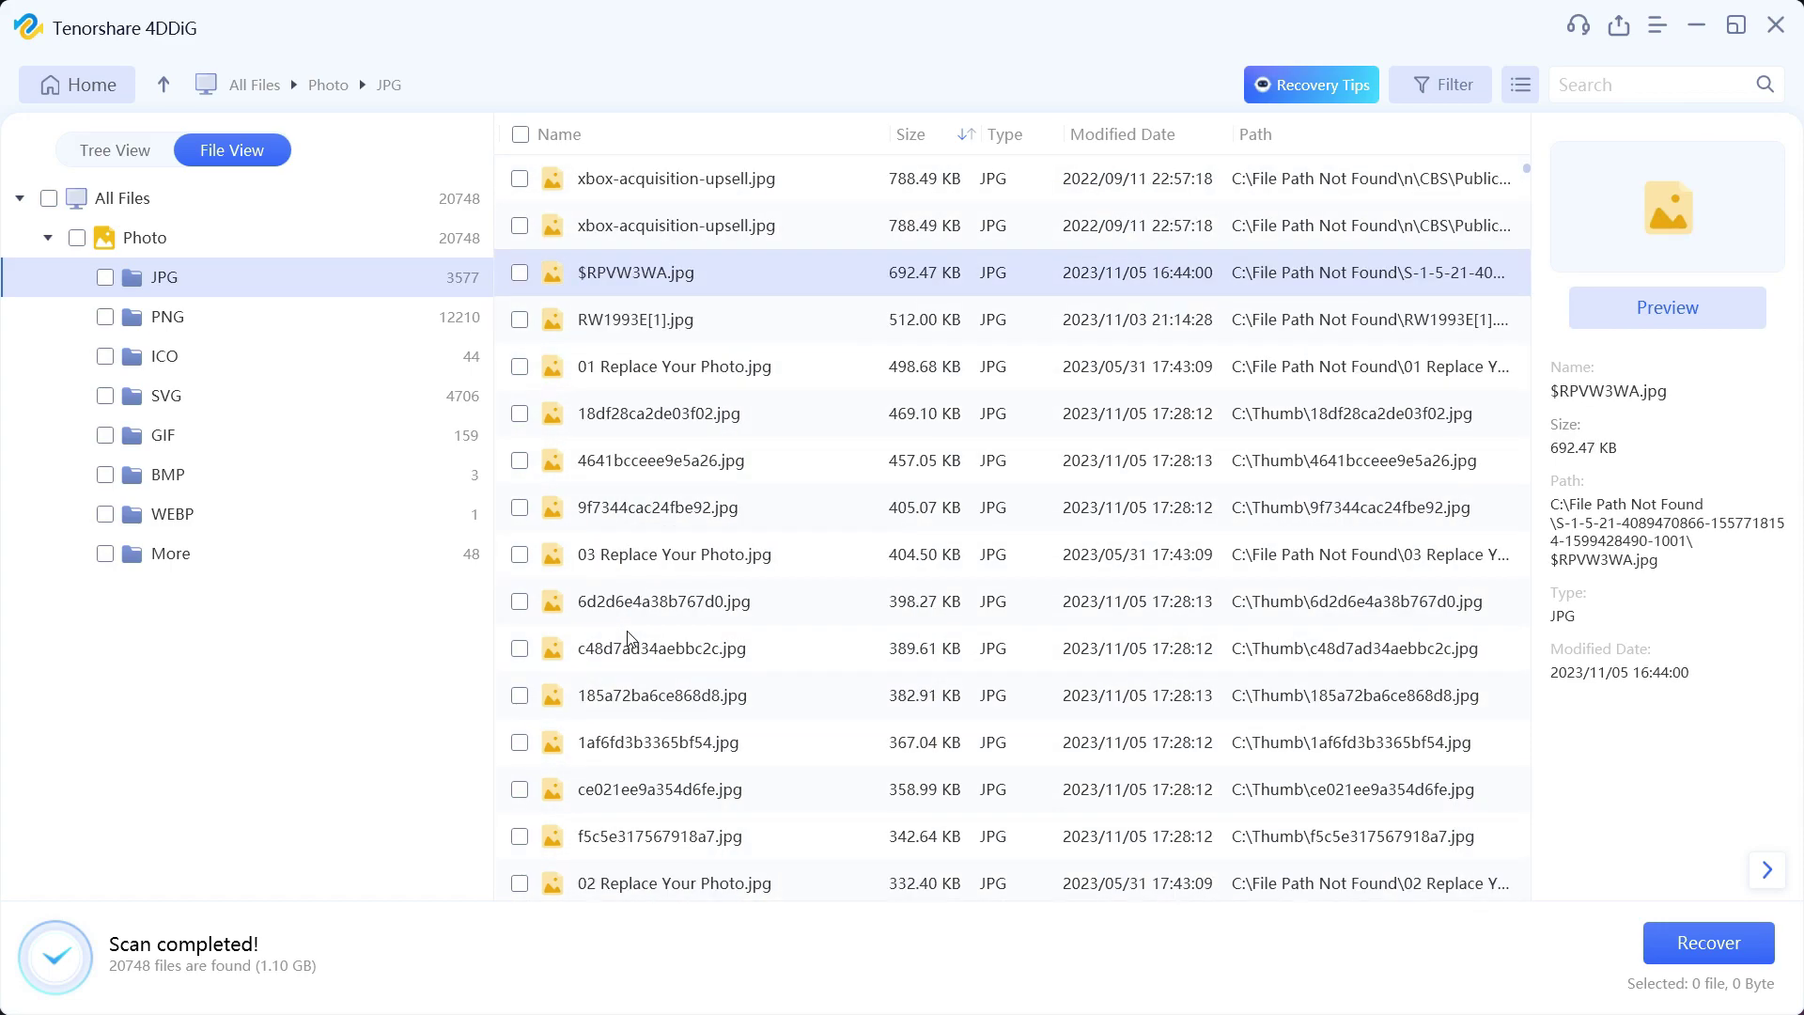
{"action": "left_click", "coordinate": [641, 418]}
{"action": "left_click", "coordinate": [651, 461]}
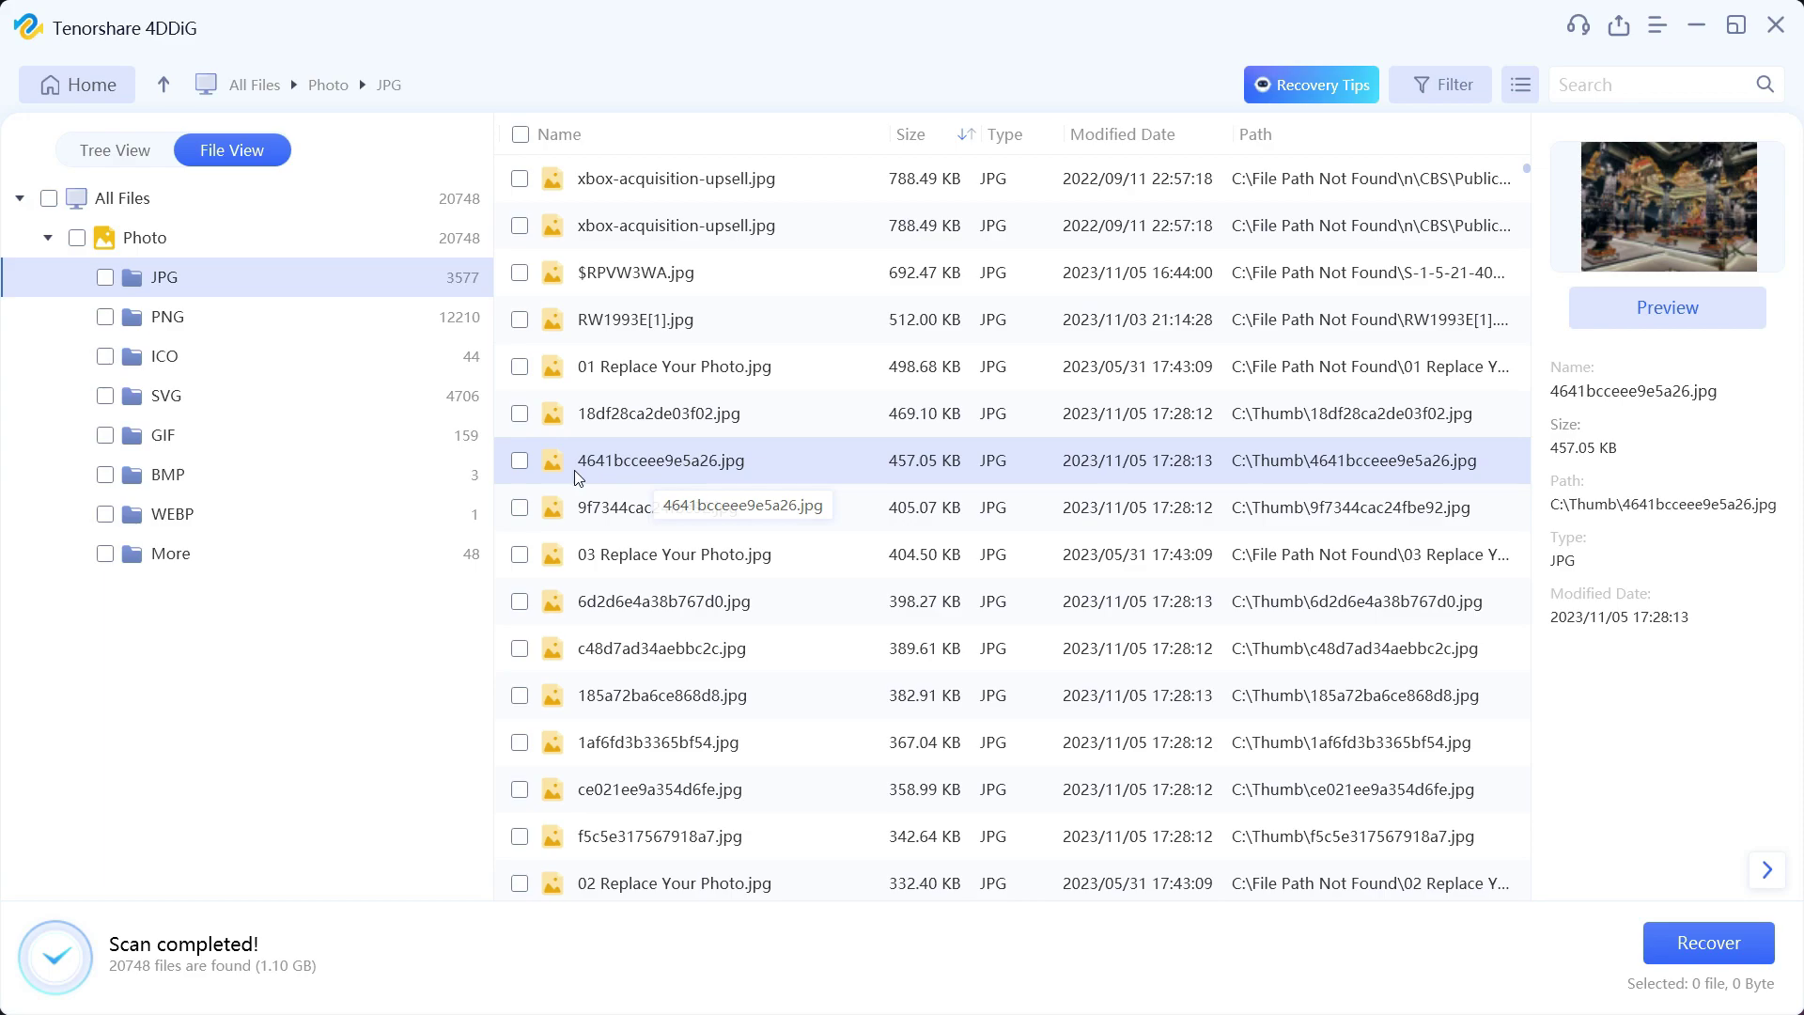
Tick 4641bcceee9e5a26.jpg, preview it enlarged, and recover it to the Desktop despite the lost-partition warning.
{"action": "left_click", "coordinate": [520, 555]}
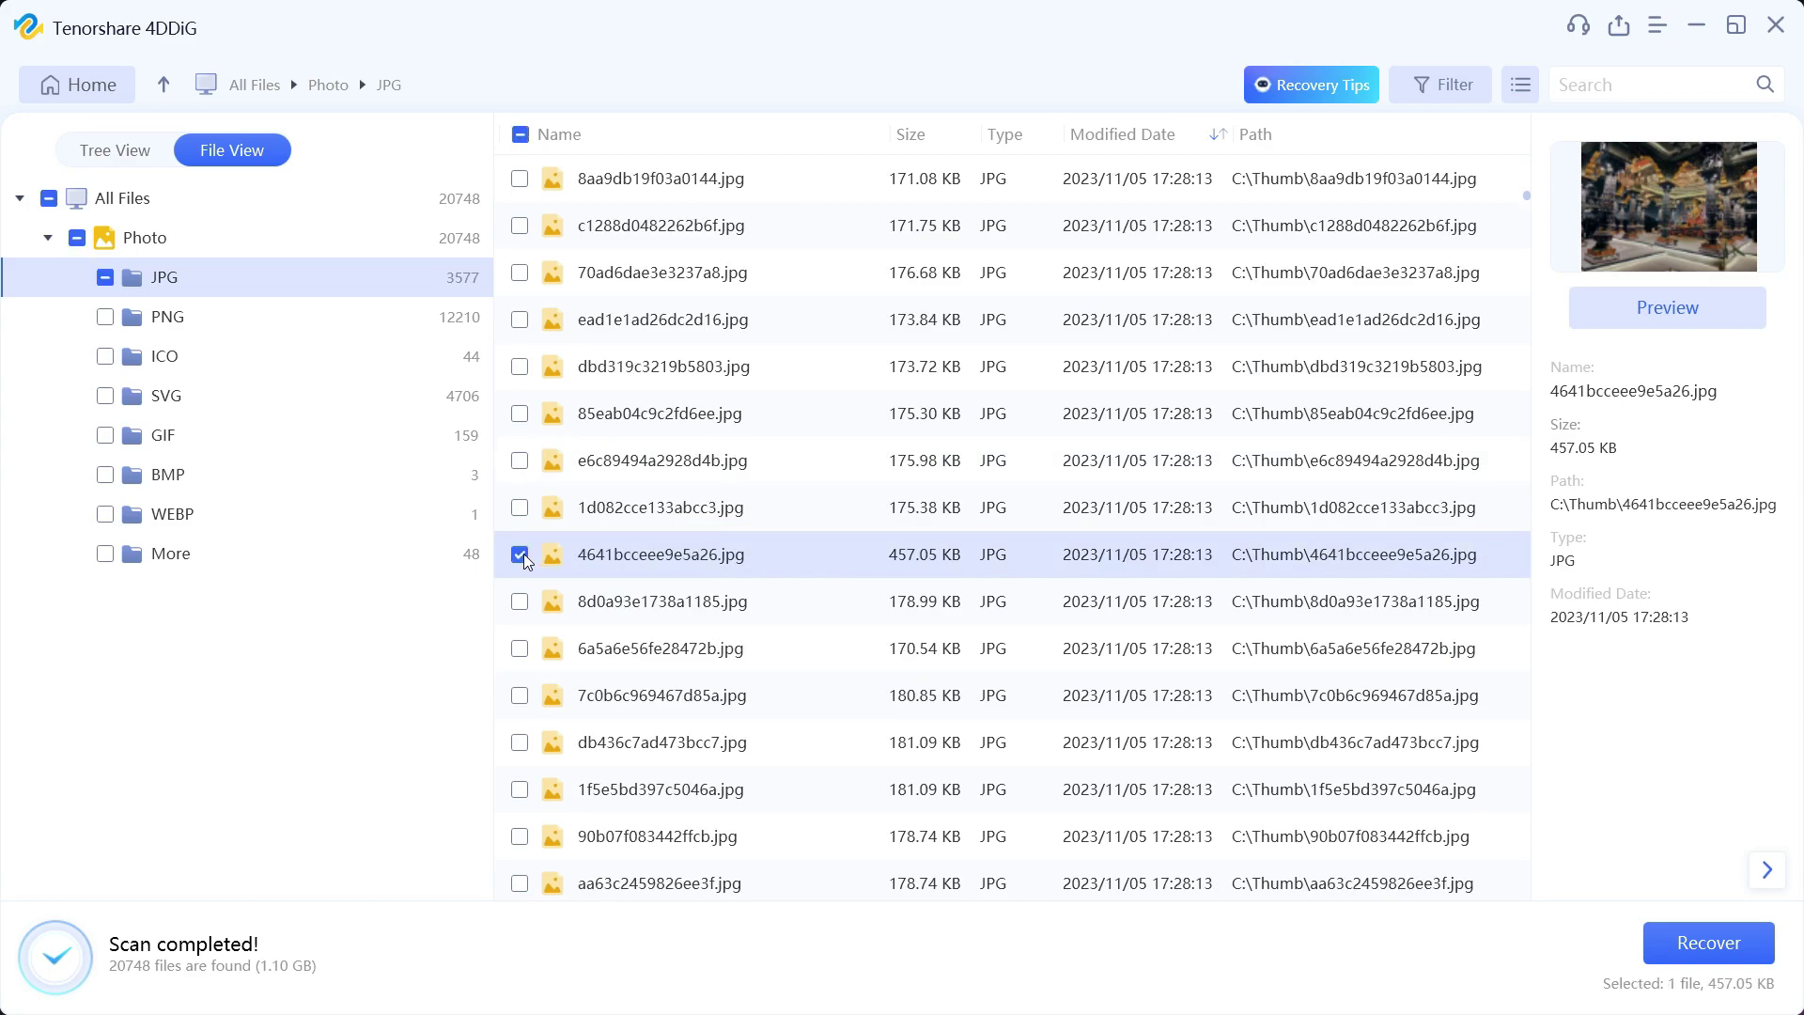
{"action": "left_click", "coordinate": [1661, 314]}
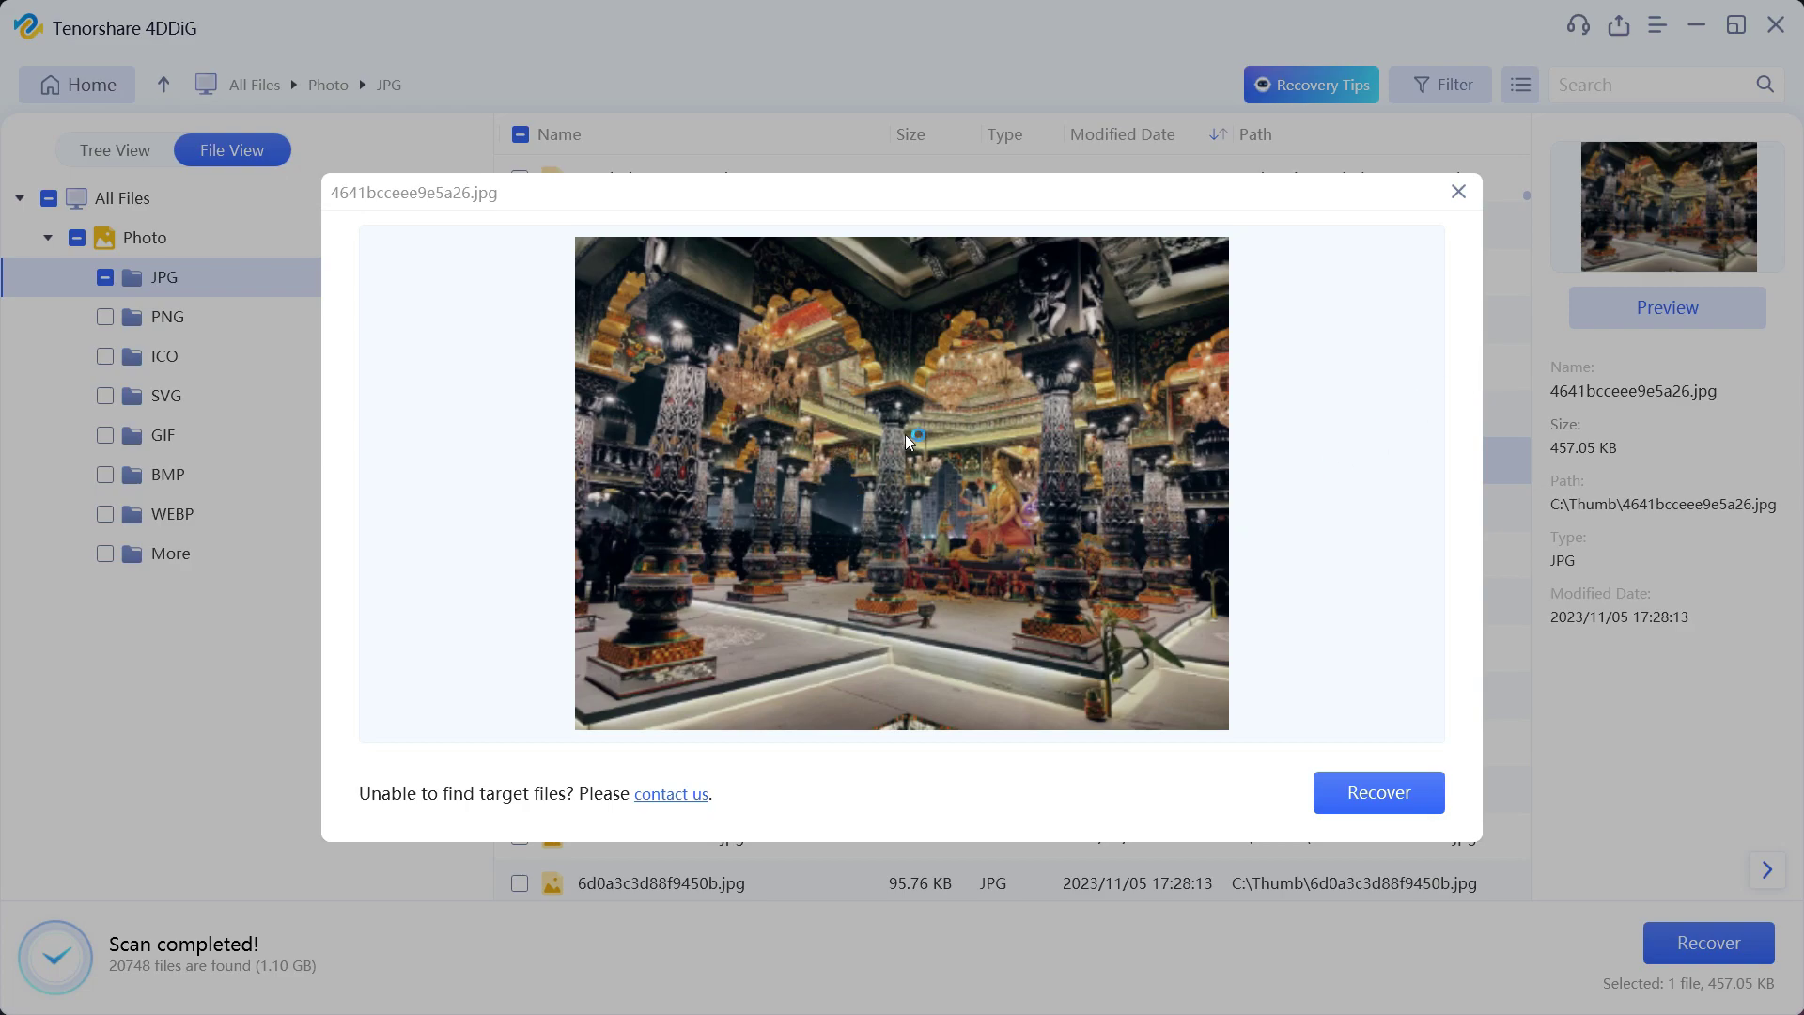
{"action": "left_click", "coordinate": [1364, 792]}
{"action": "left_click", "coordinate": [631, 316]}
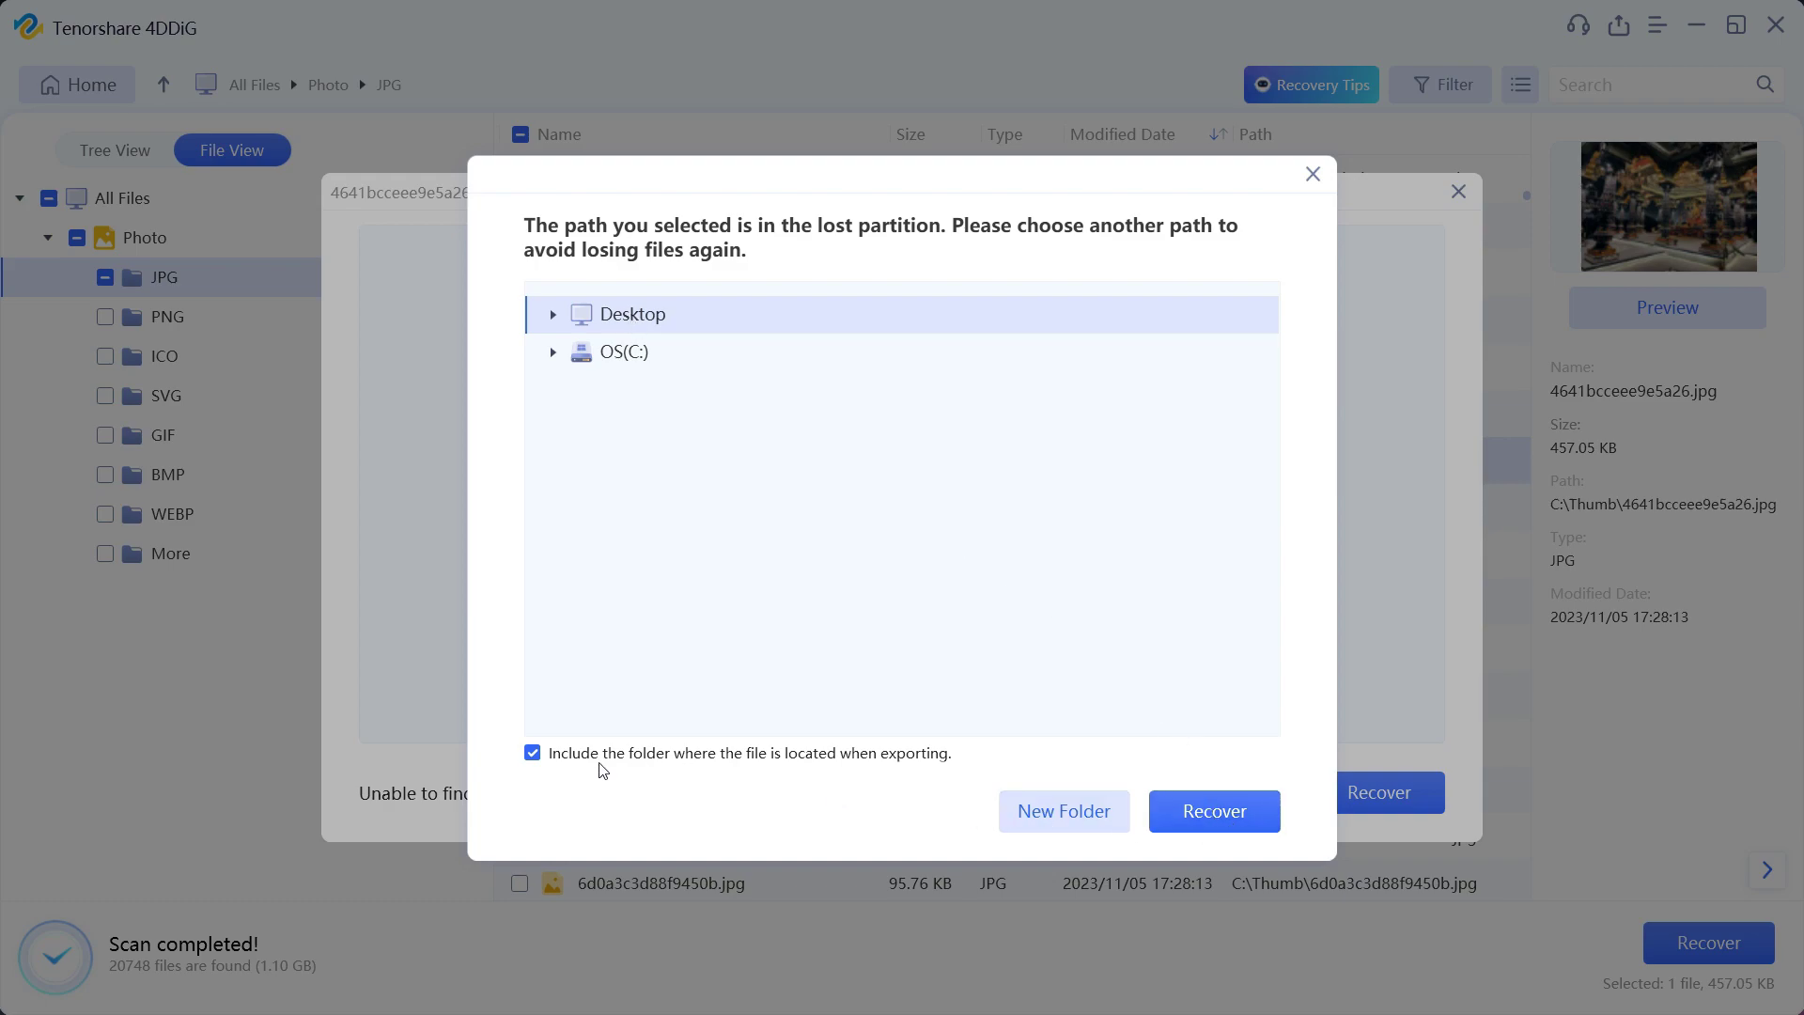
{"action": "left_click", "coordinate": [1229, 815]}
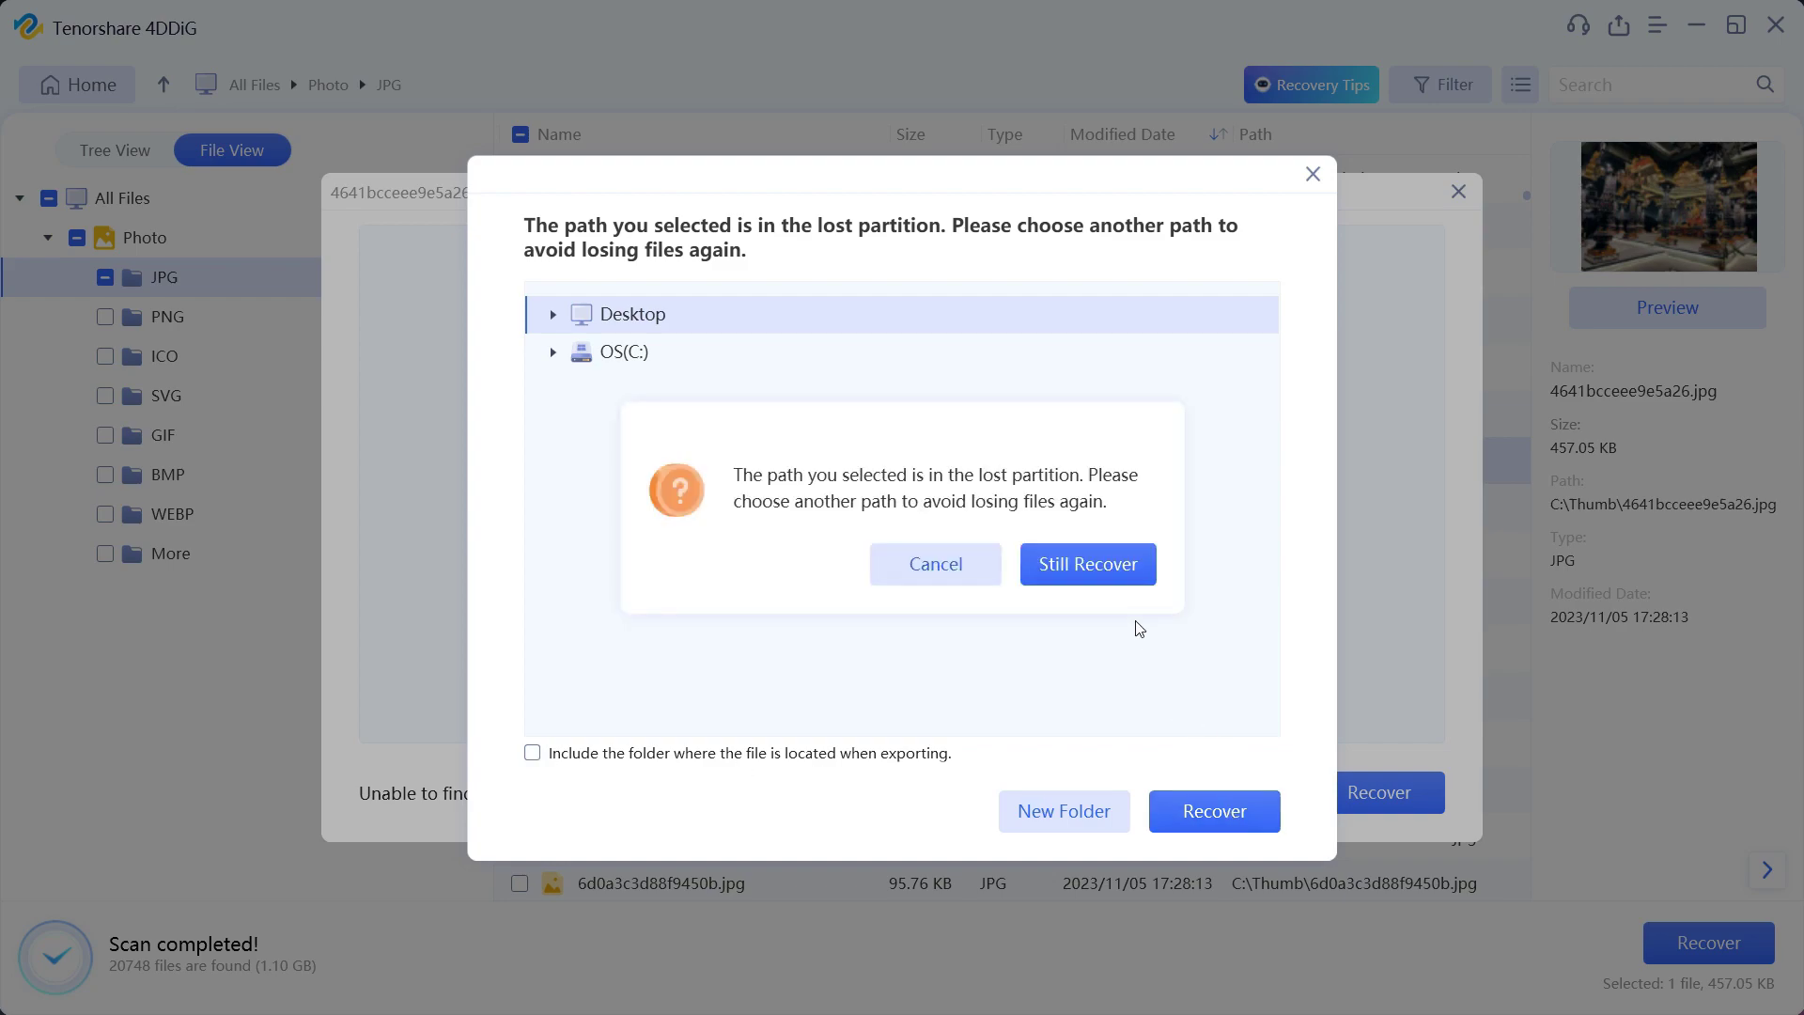
{"action": "left_click", "coordinate": [1090, 567]}
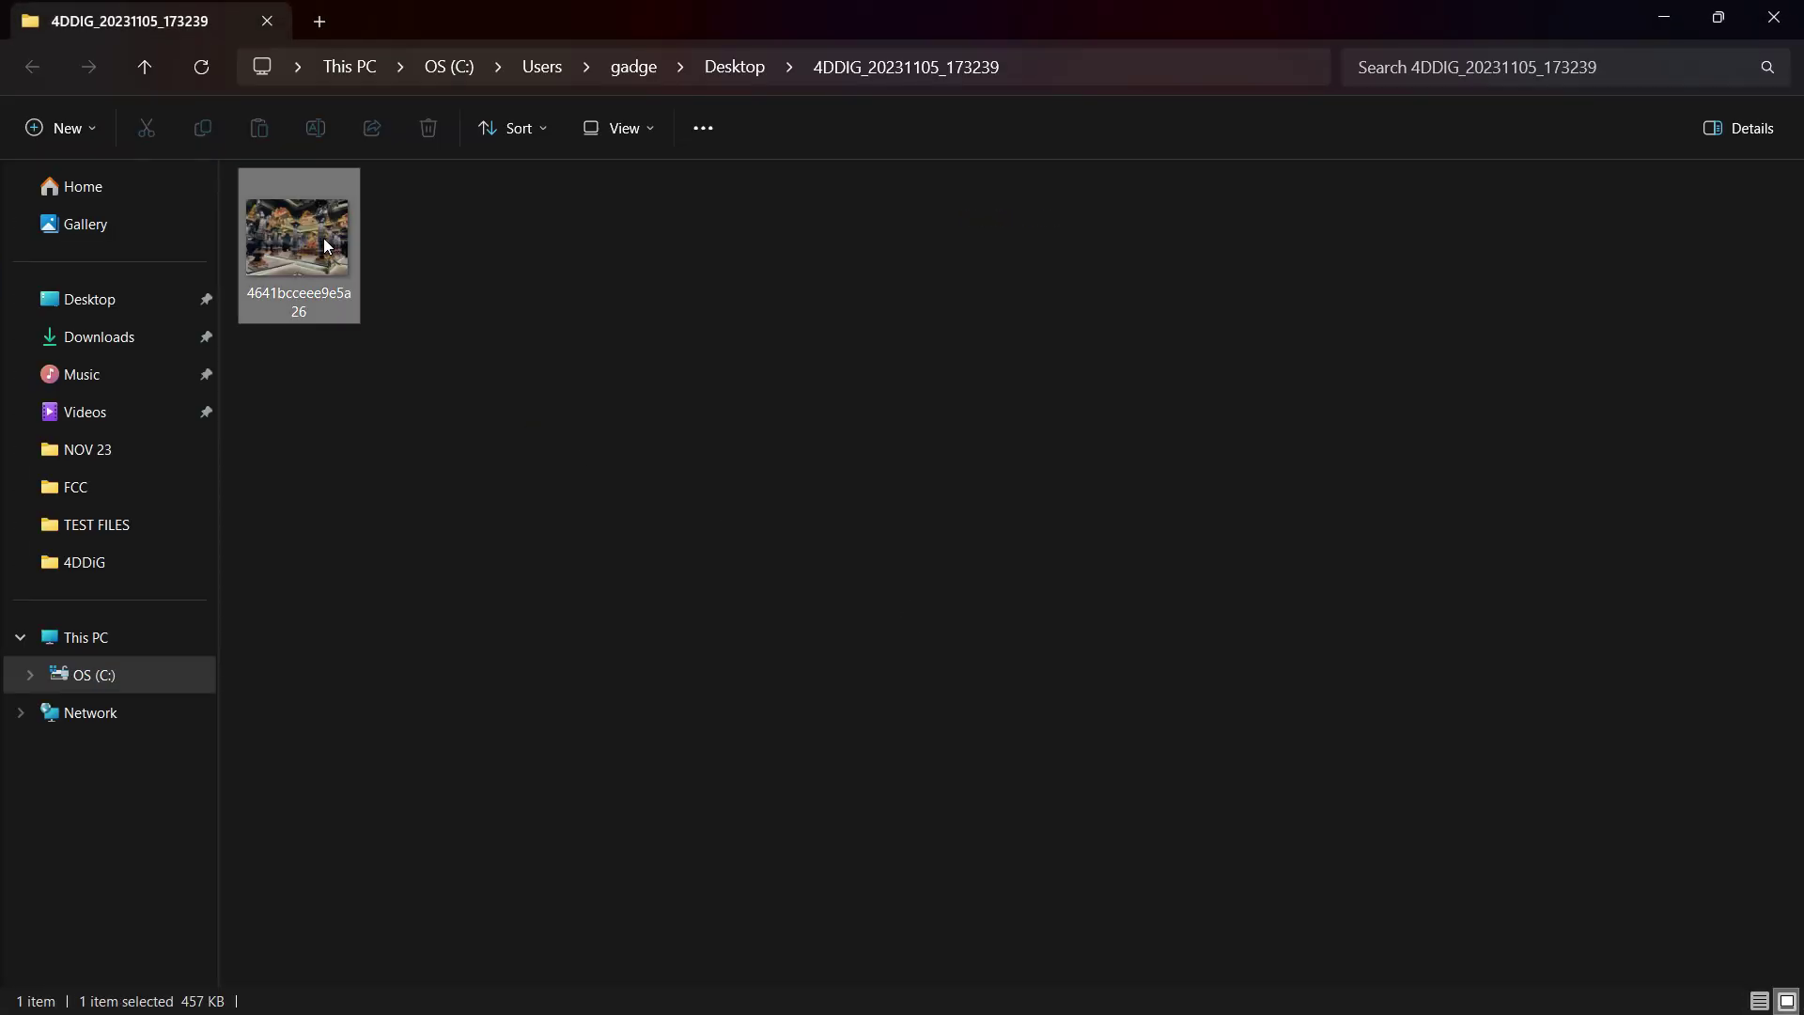
Open the recovered 4641bcceee9e5a26.jpg temple photo in Photos and zoom in on it.
{"action": "double_click", "coordinate": [327, 246]}
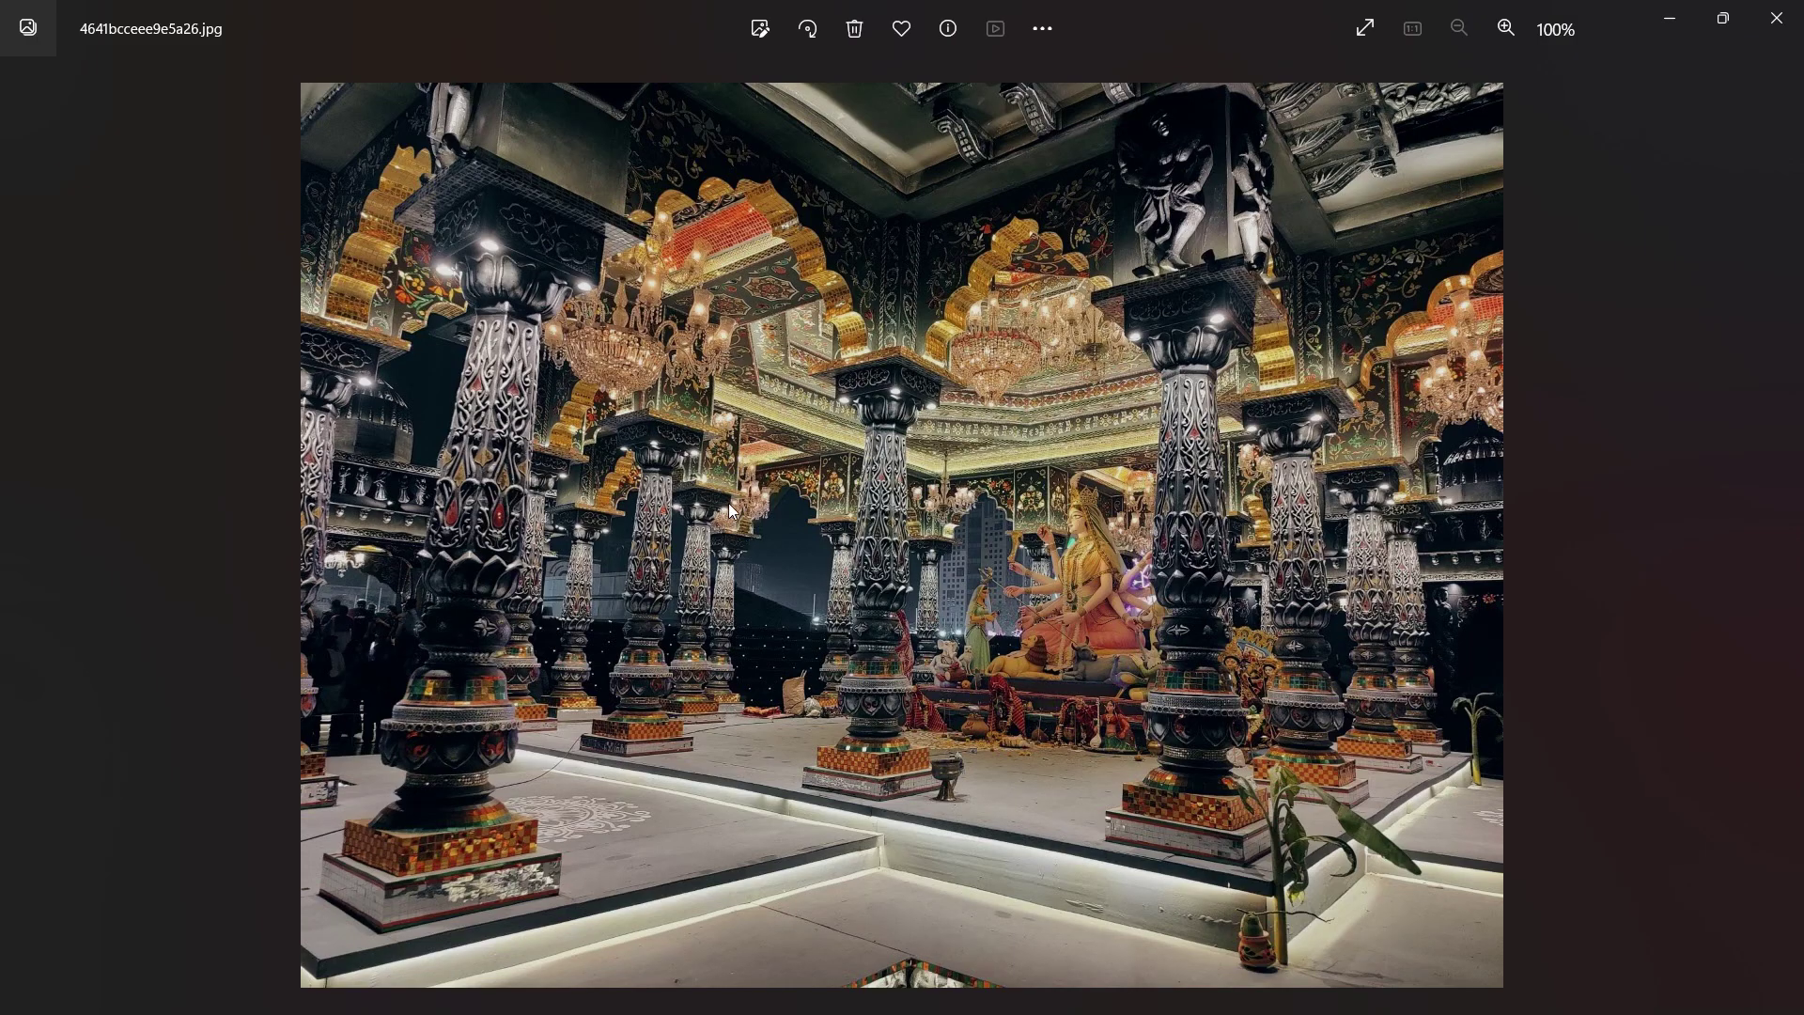
{"action": "scroll", "coordinate": [1018, 581], "scroll_direction": "up", "scroll_amount": 2}
{"action": "scroll", "coordinate": [1017, 581], "scroll_direction": "up", "scroll_amount": 1}
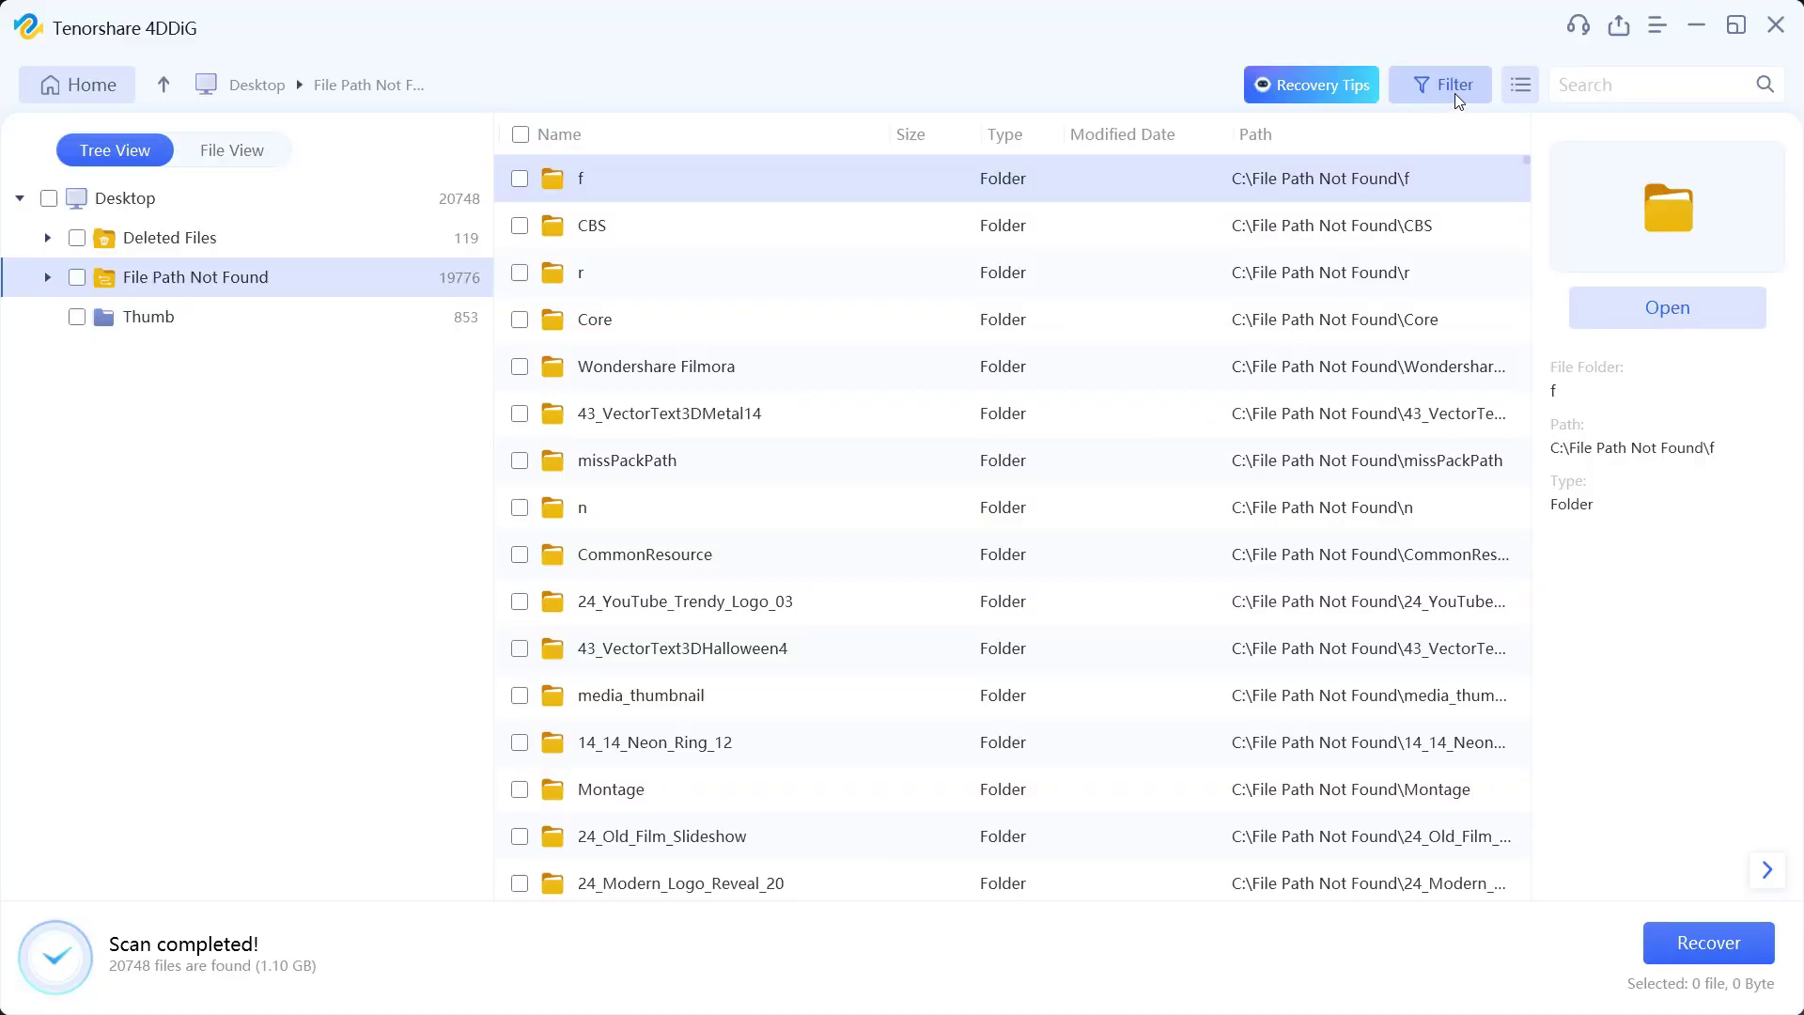
Filter the scan results to Photo files sized 1MB-10MB, then show the Modified Time options.
{"action": "left_click", "coordinate": [1435, 87]}
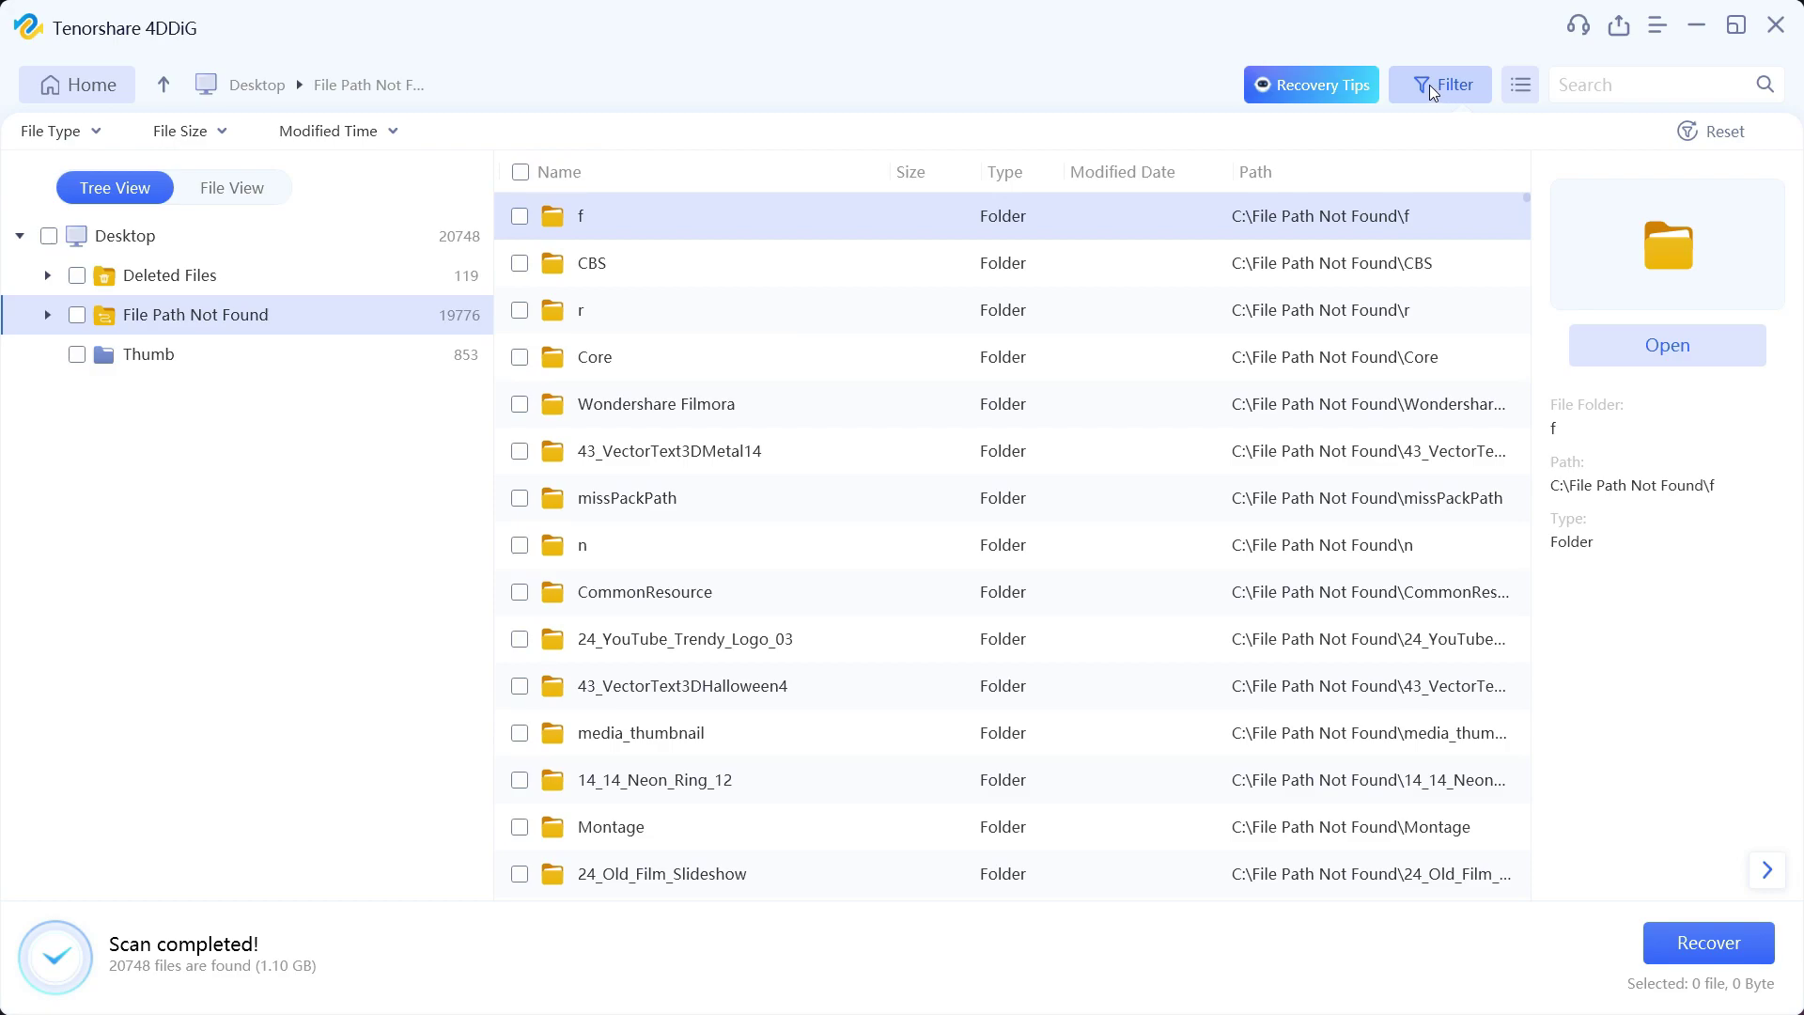
{"action": "left_click", "coordinate": [94, 134]}
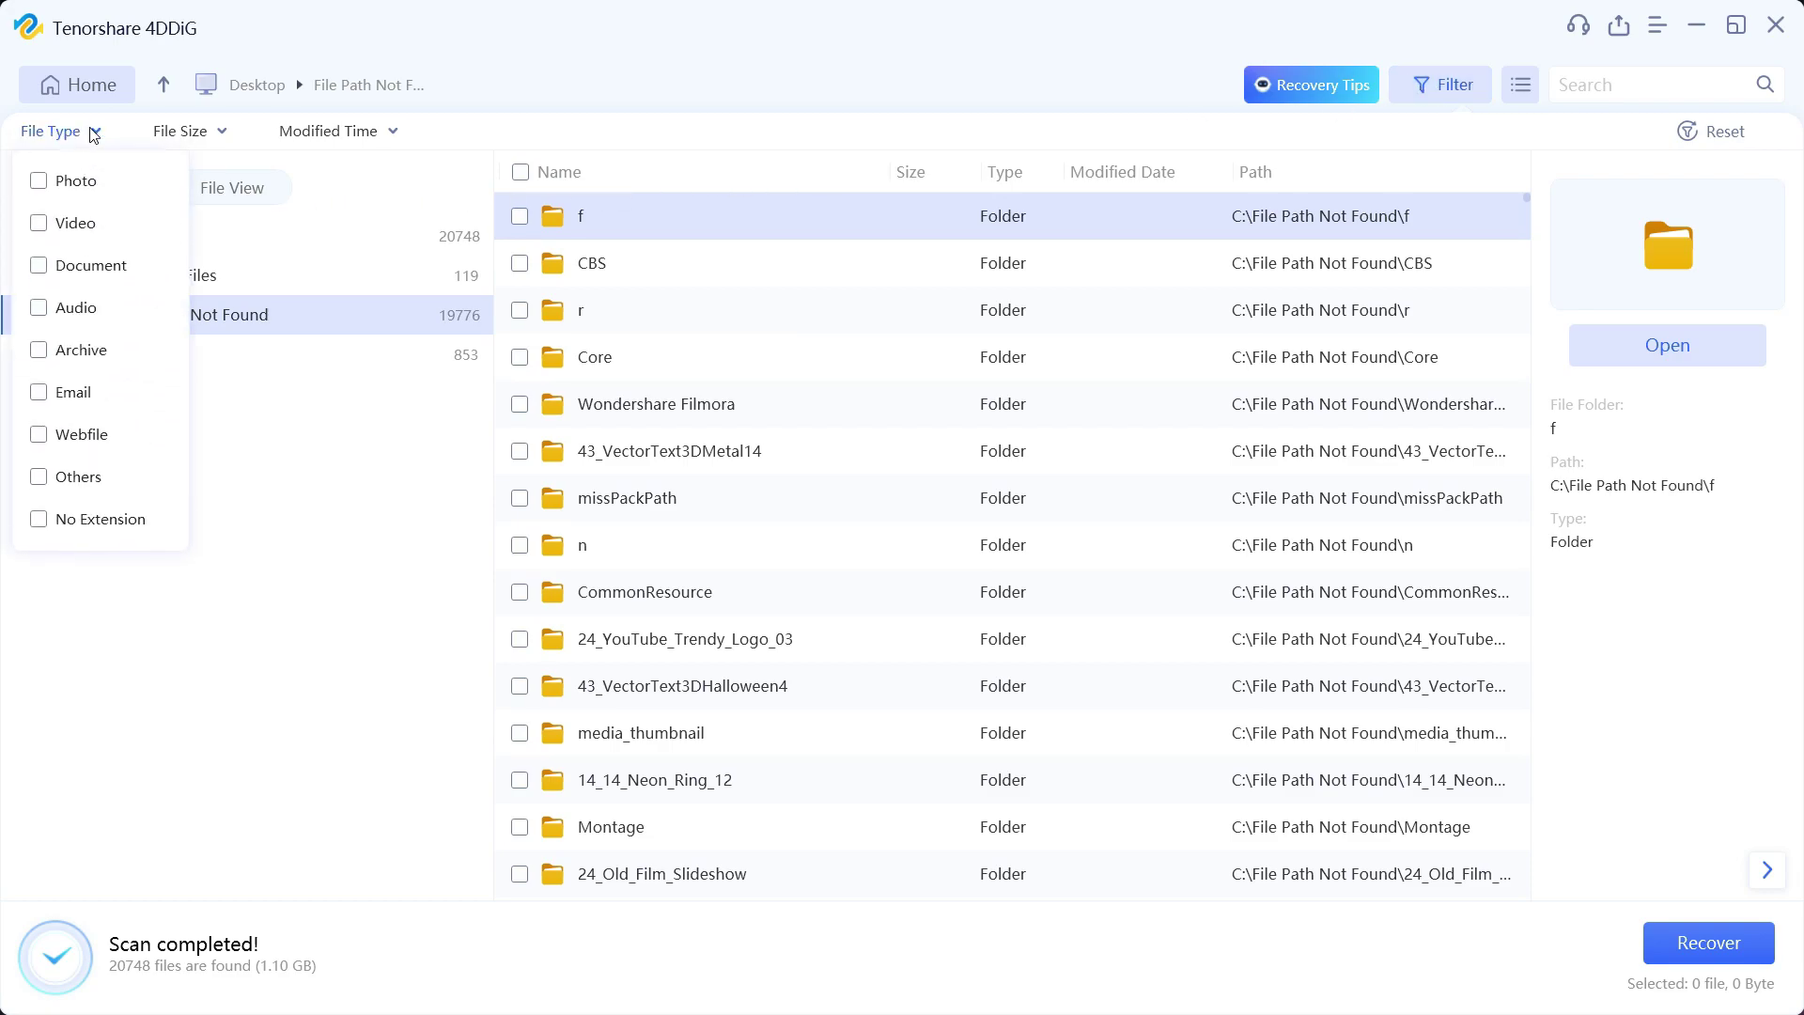
{"action": "left_click", "coordinate": [38, 180]}
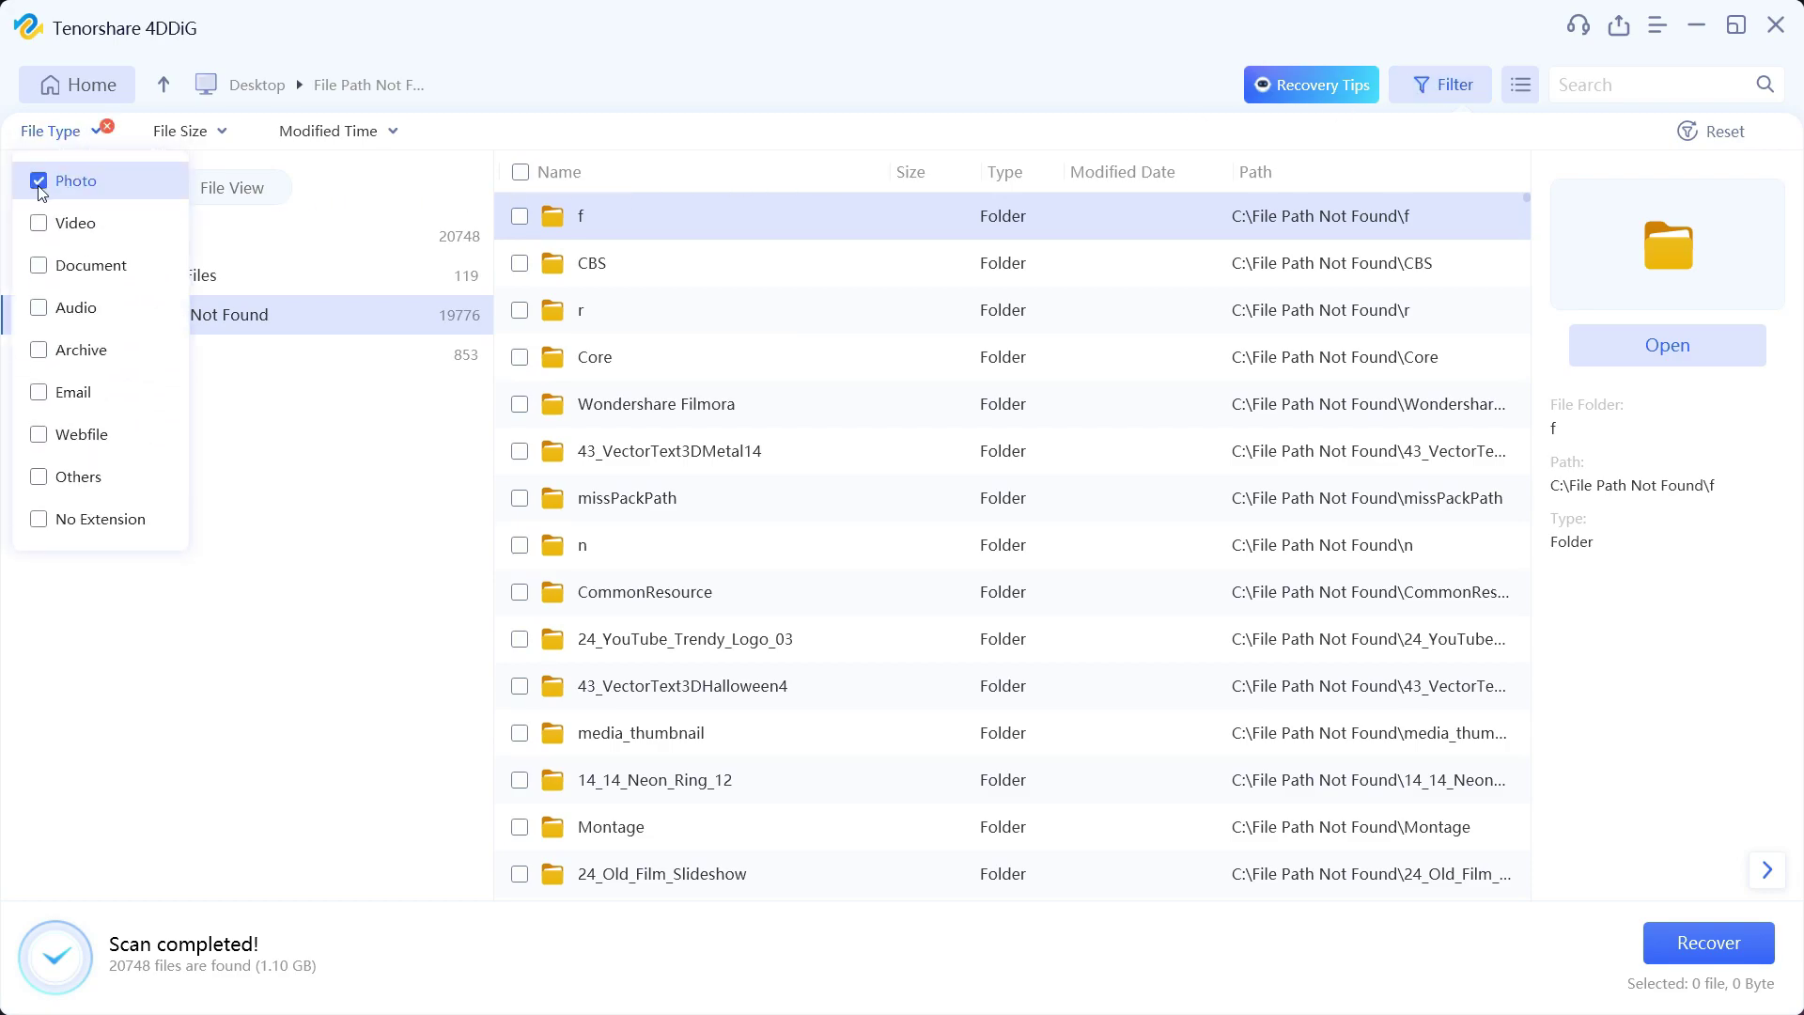
{"action": "left_click", "coordinate": [209, 133]}
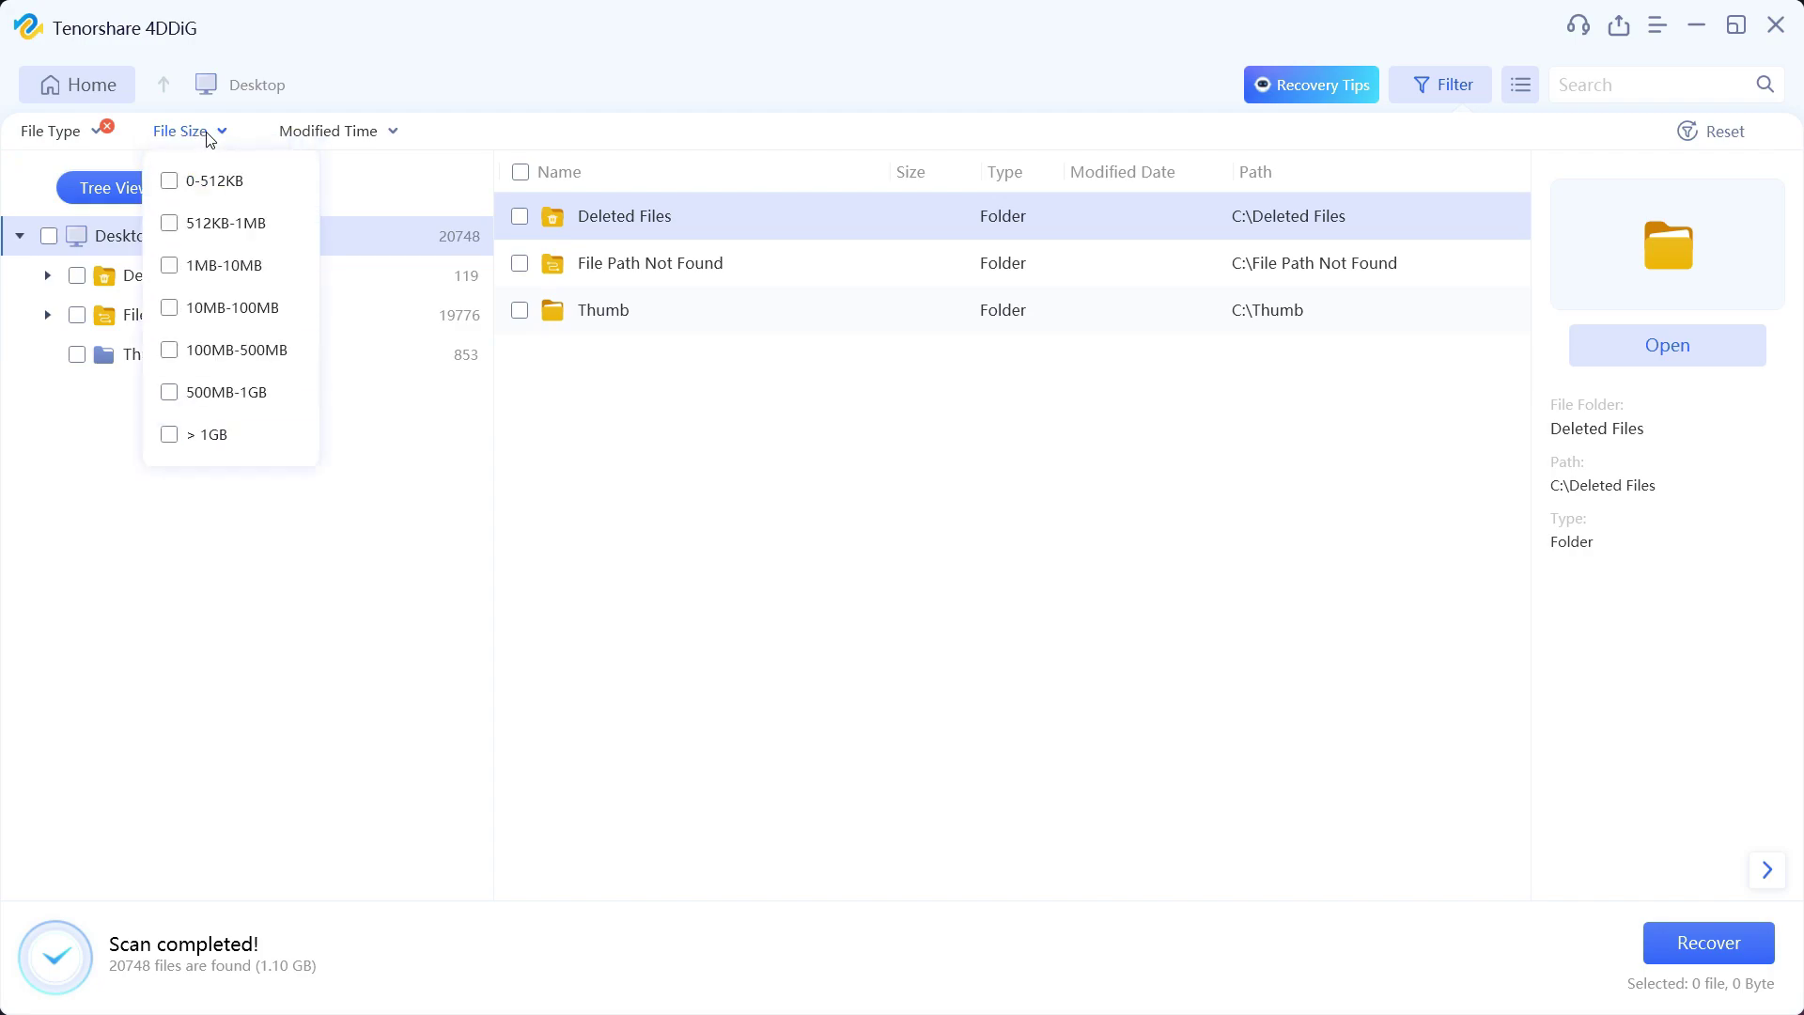
{"action": "left_click", "coordinate": [183, 265]}
{"action": "left_click", "coordinate": [372, 133]}
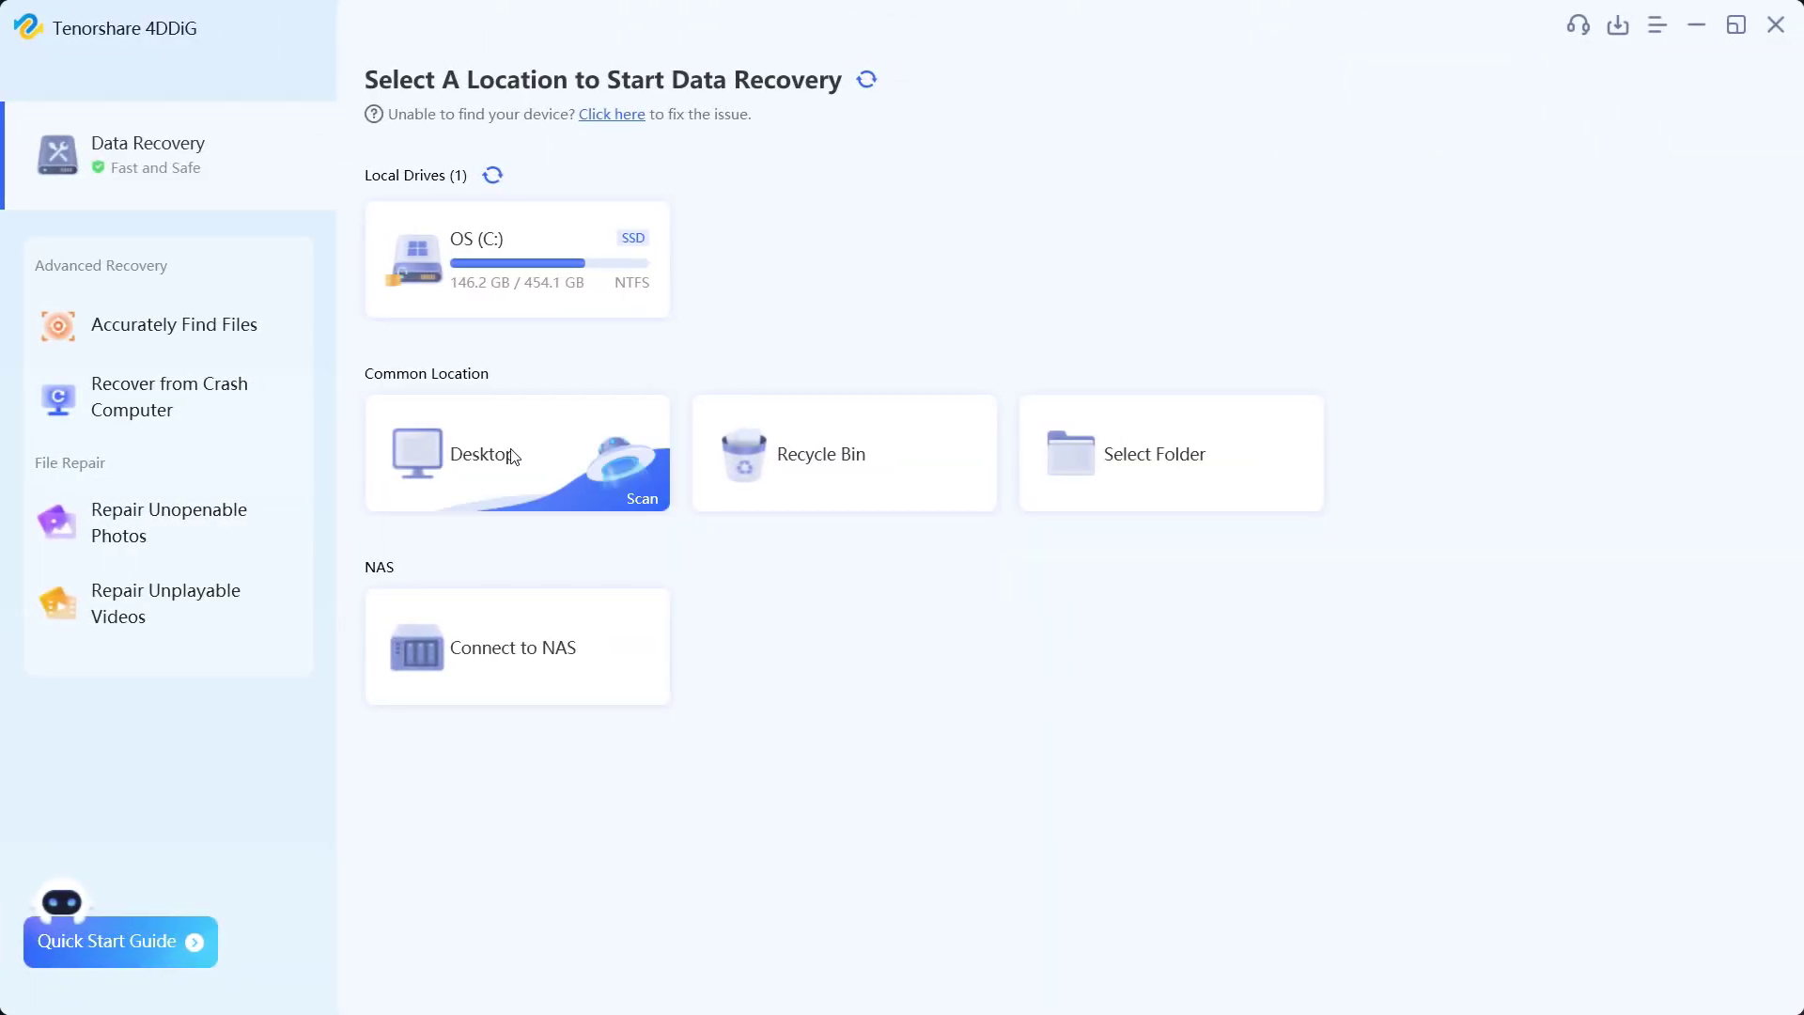
Run a Video-only Desktop scan, dismiss the results tips, and open the Deleted Files folder.
{"action": "left_click", "coordinate": [511, 451]}
{"action": "left_click", "coordinate": [627, 470]}
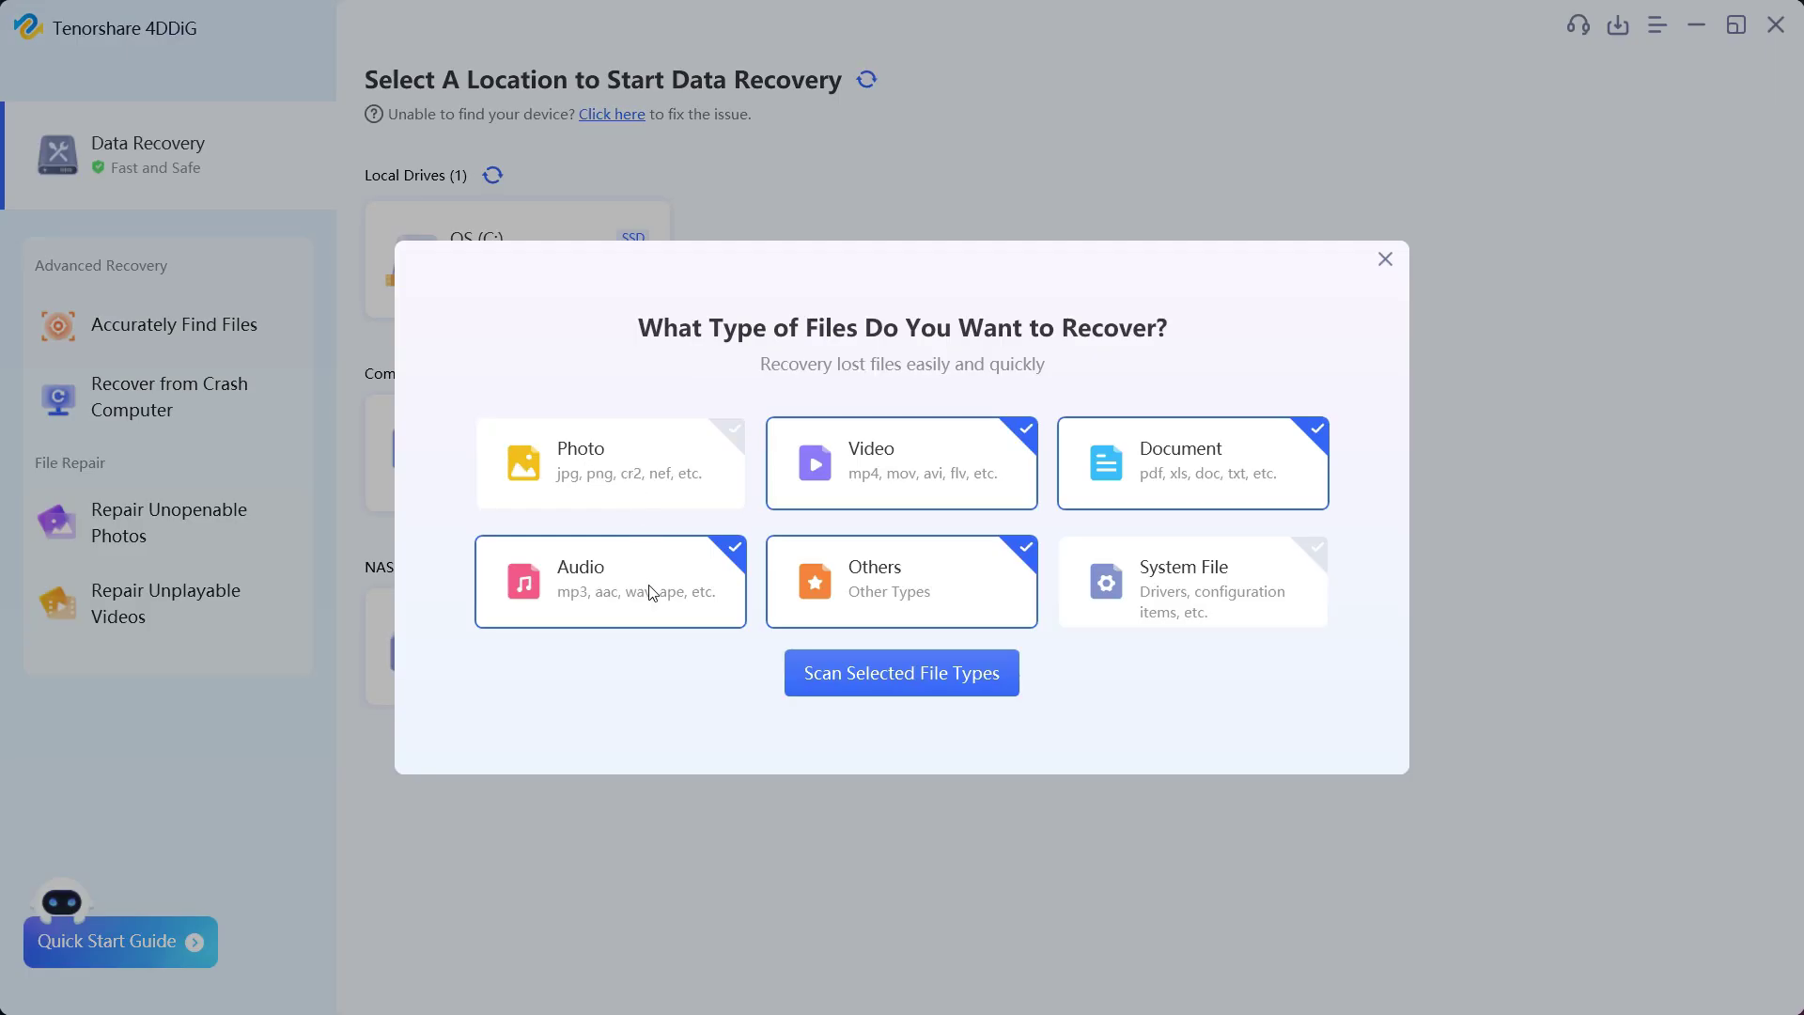
{"action": "left_click", "coordinate": [654, 592]}
{"action": "left_click", "coordinate": [869, 588]}
{"action": "left_click", "coordinate": [1112, 468]}
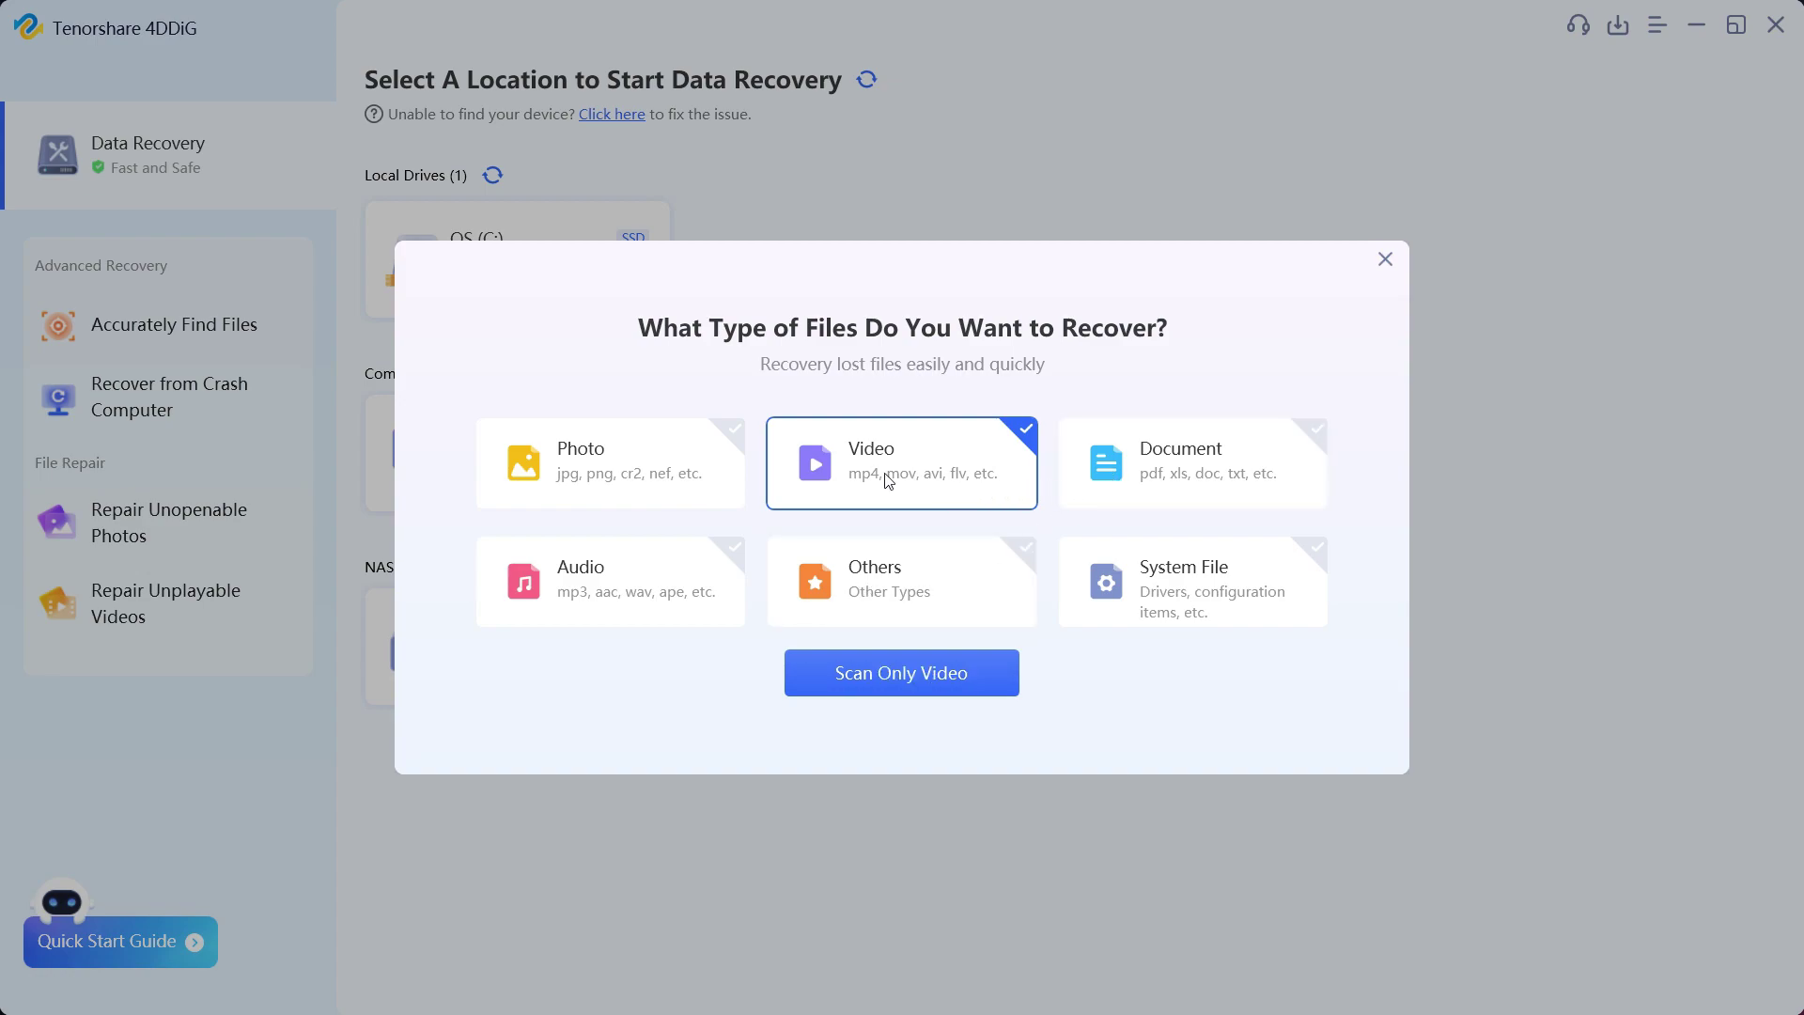
{"action": "left_click", "coordinate": [898, 679]}
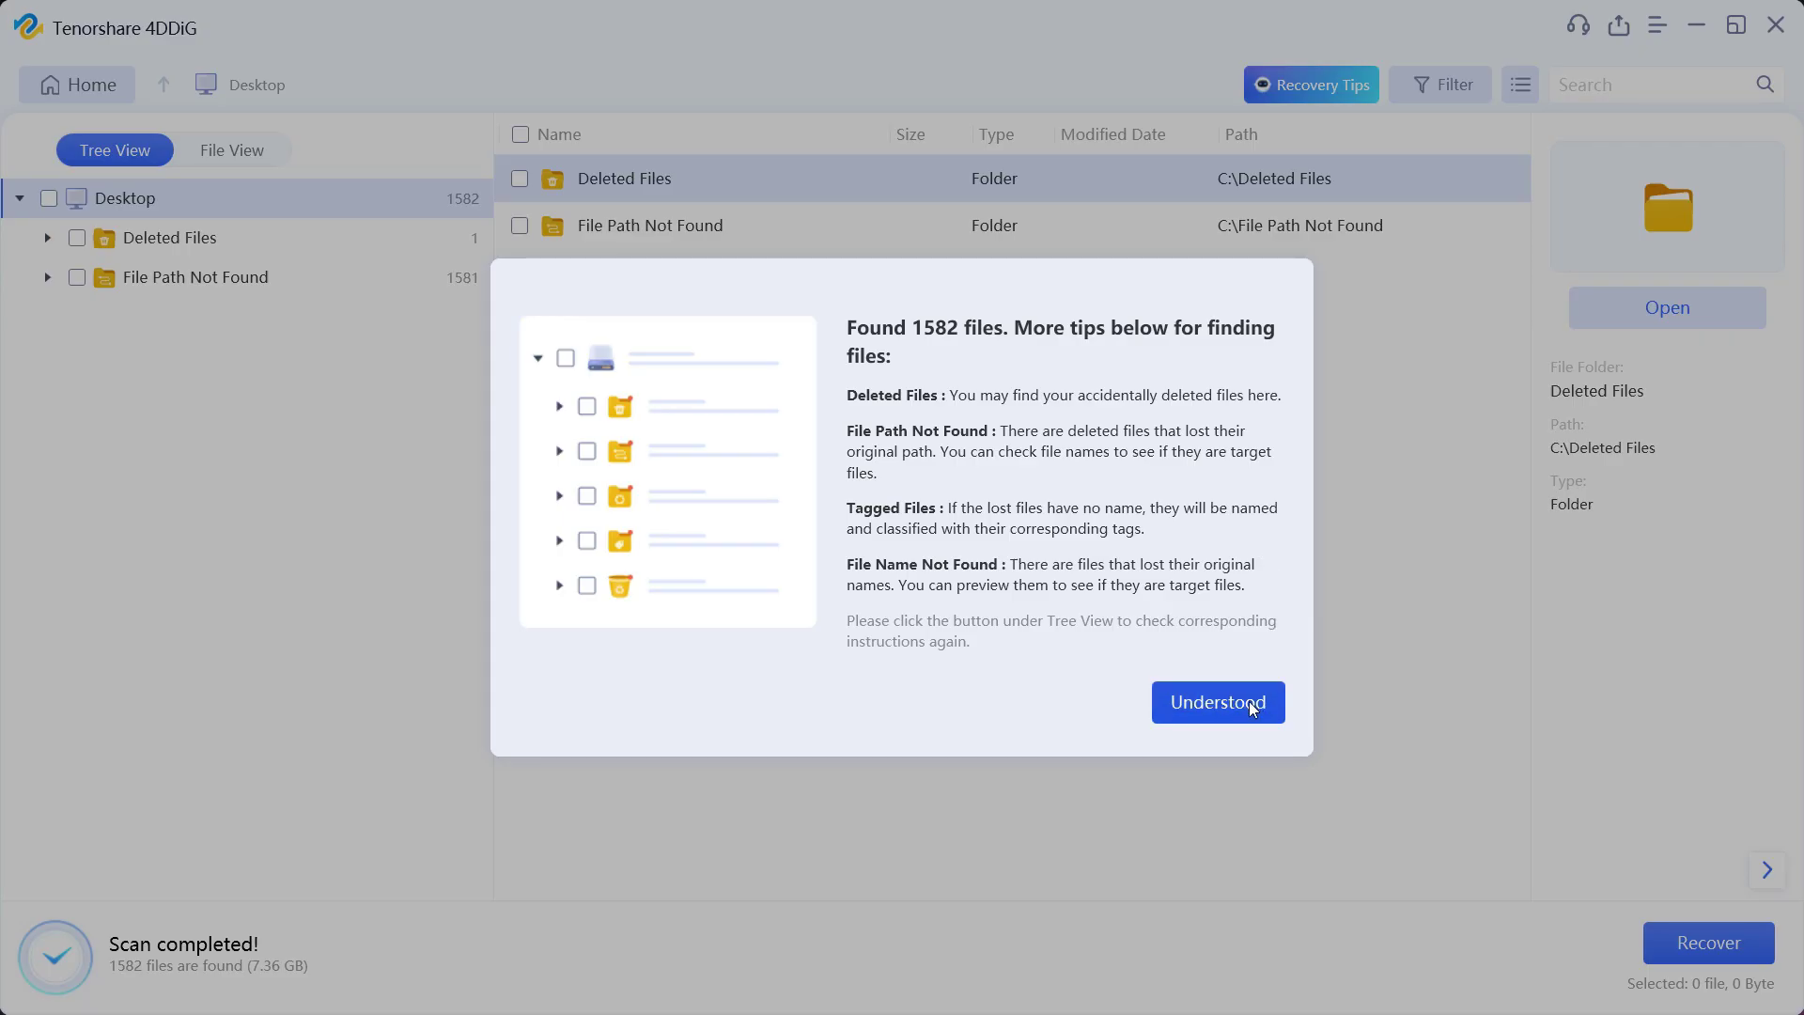
{"action": "left_click", "coordinate": [1253, 709]}
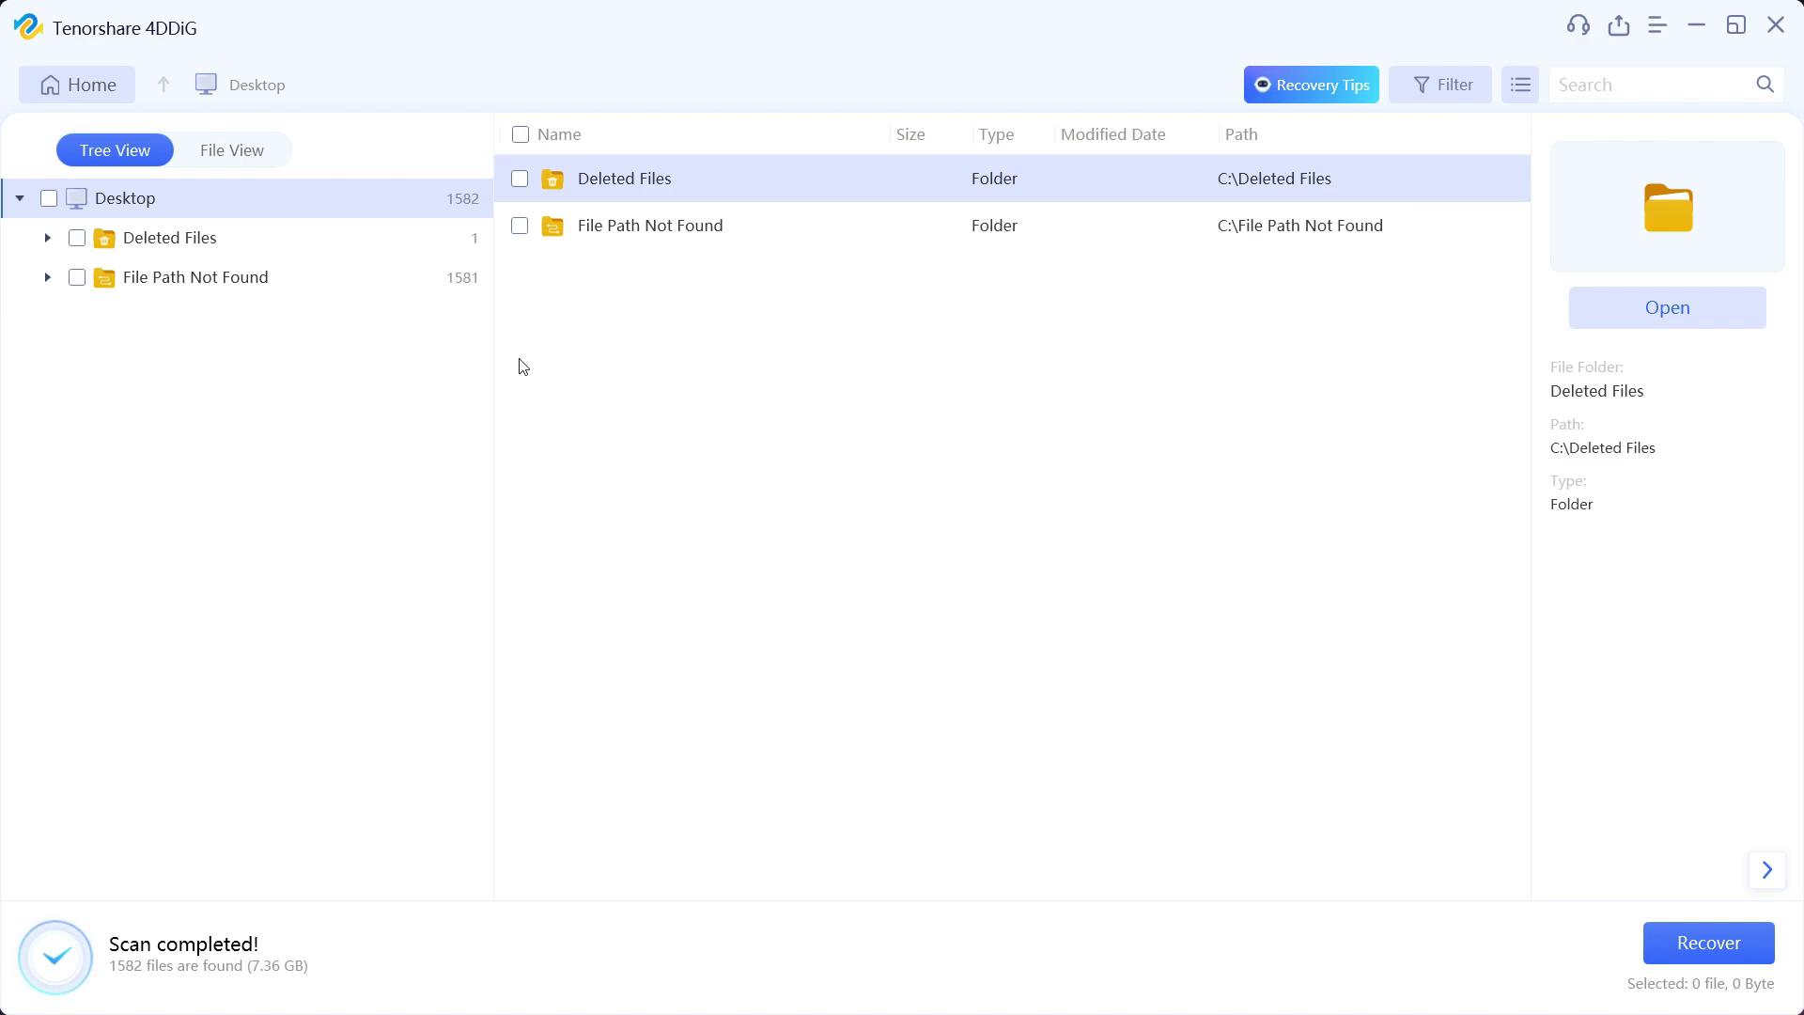
{"action": "left_click", "coordinate": [196, 248]}
In File View, sort MP4 videos by size and recover the 180.01 MB $RYUT3QF.MP4.
{"action": "left_click", "coordinate": [210, 198]}
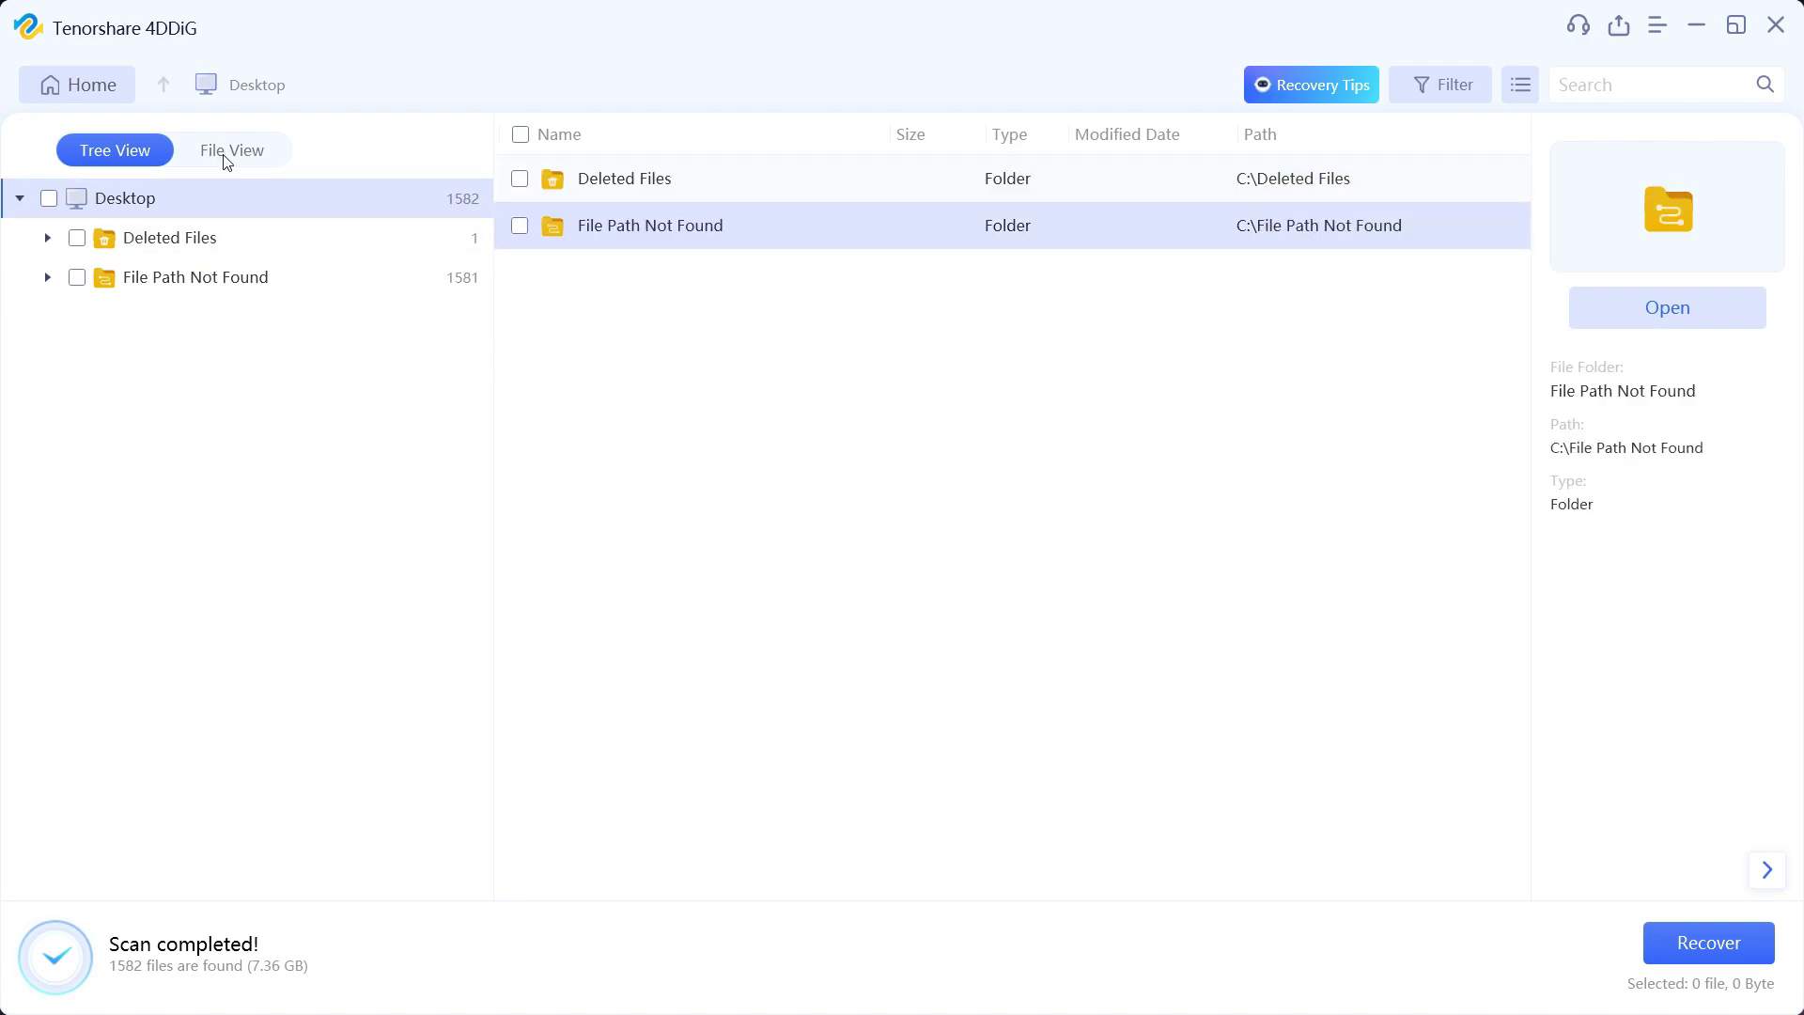
{"action": "left_click", "coordinate": [228, 154]}
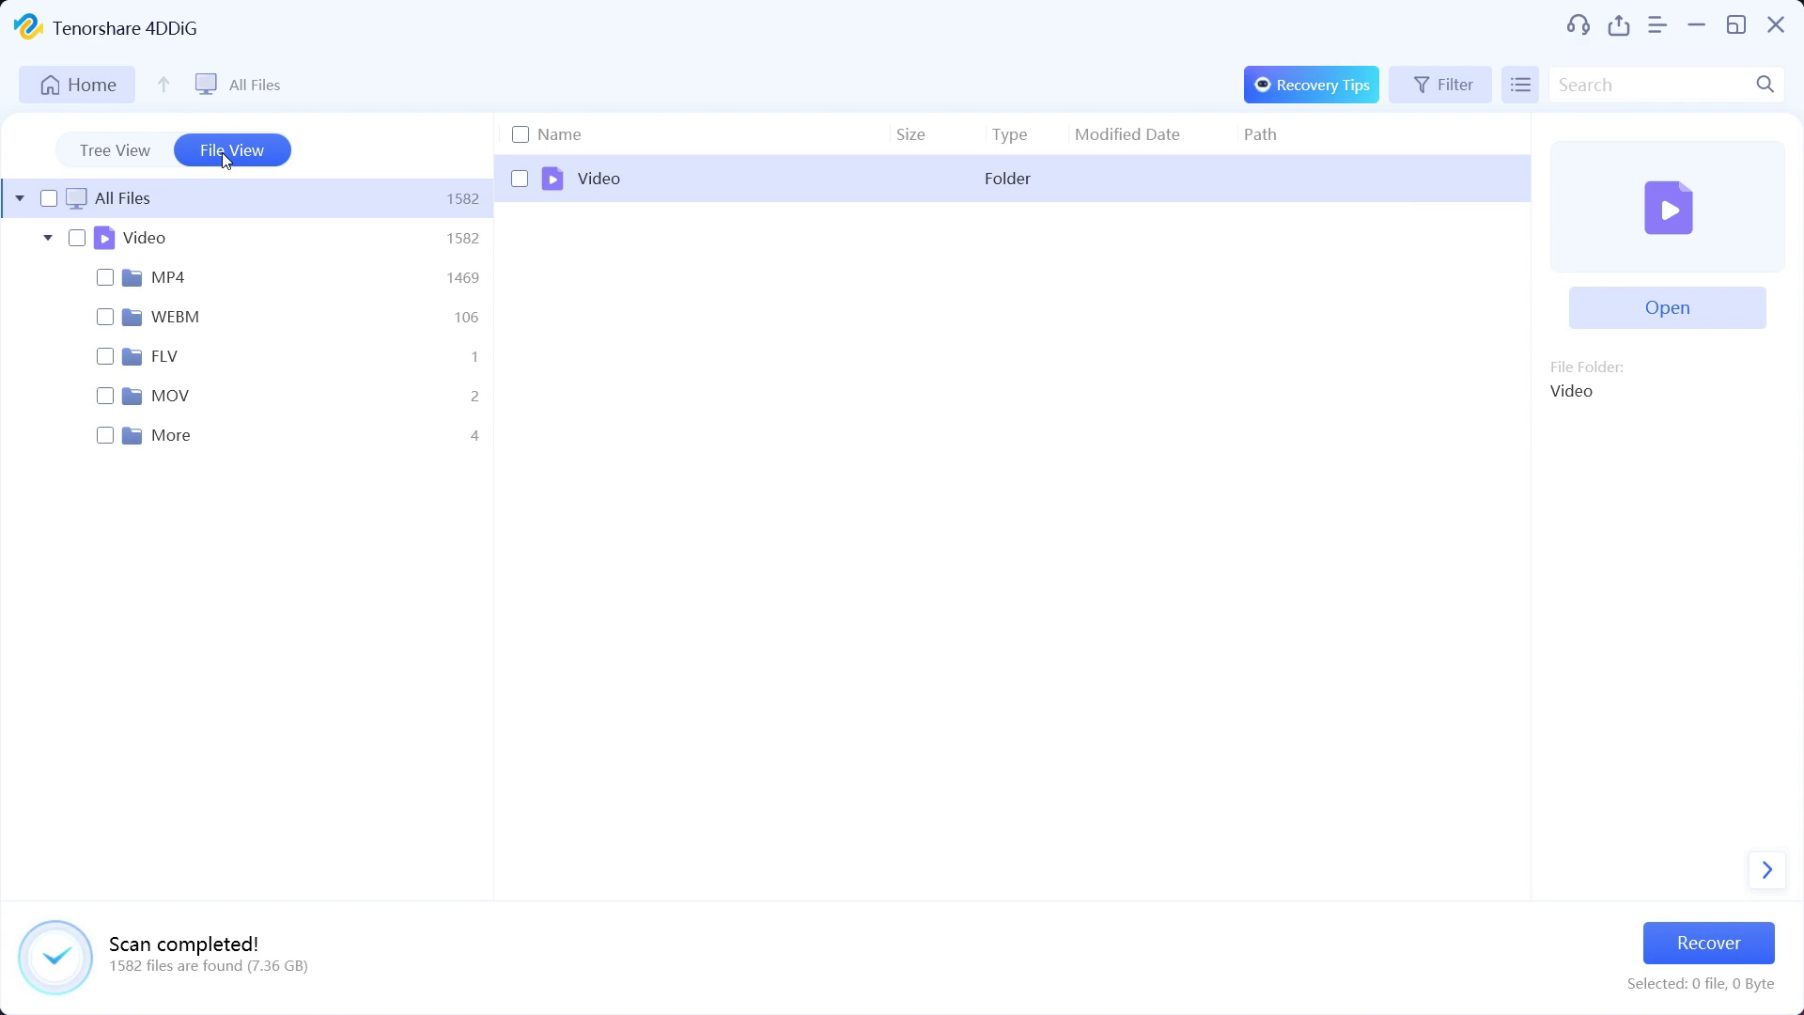
{"action": "left_click", "coordinate": [165, 276]}
{"action": "left_click", "coordinate": [905, 137]}
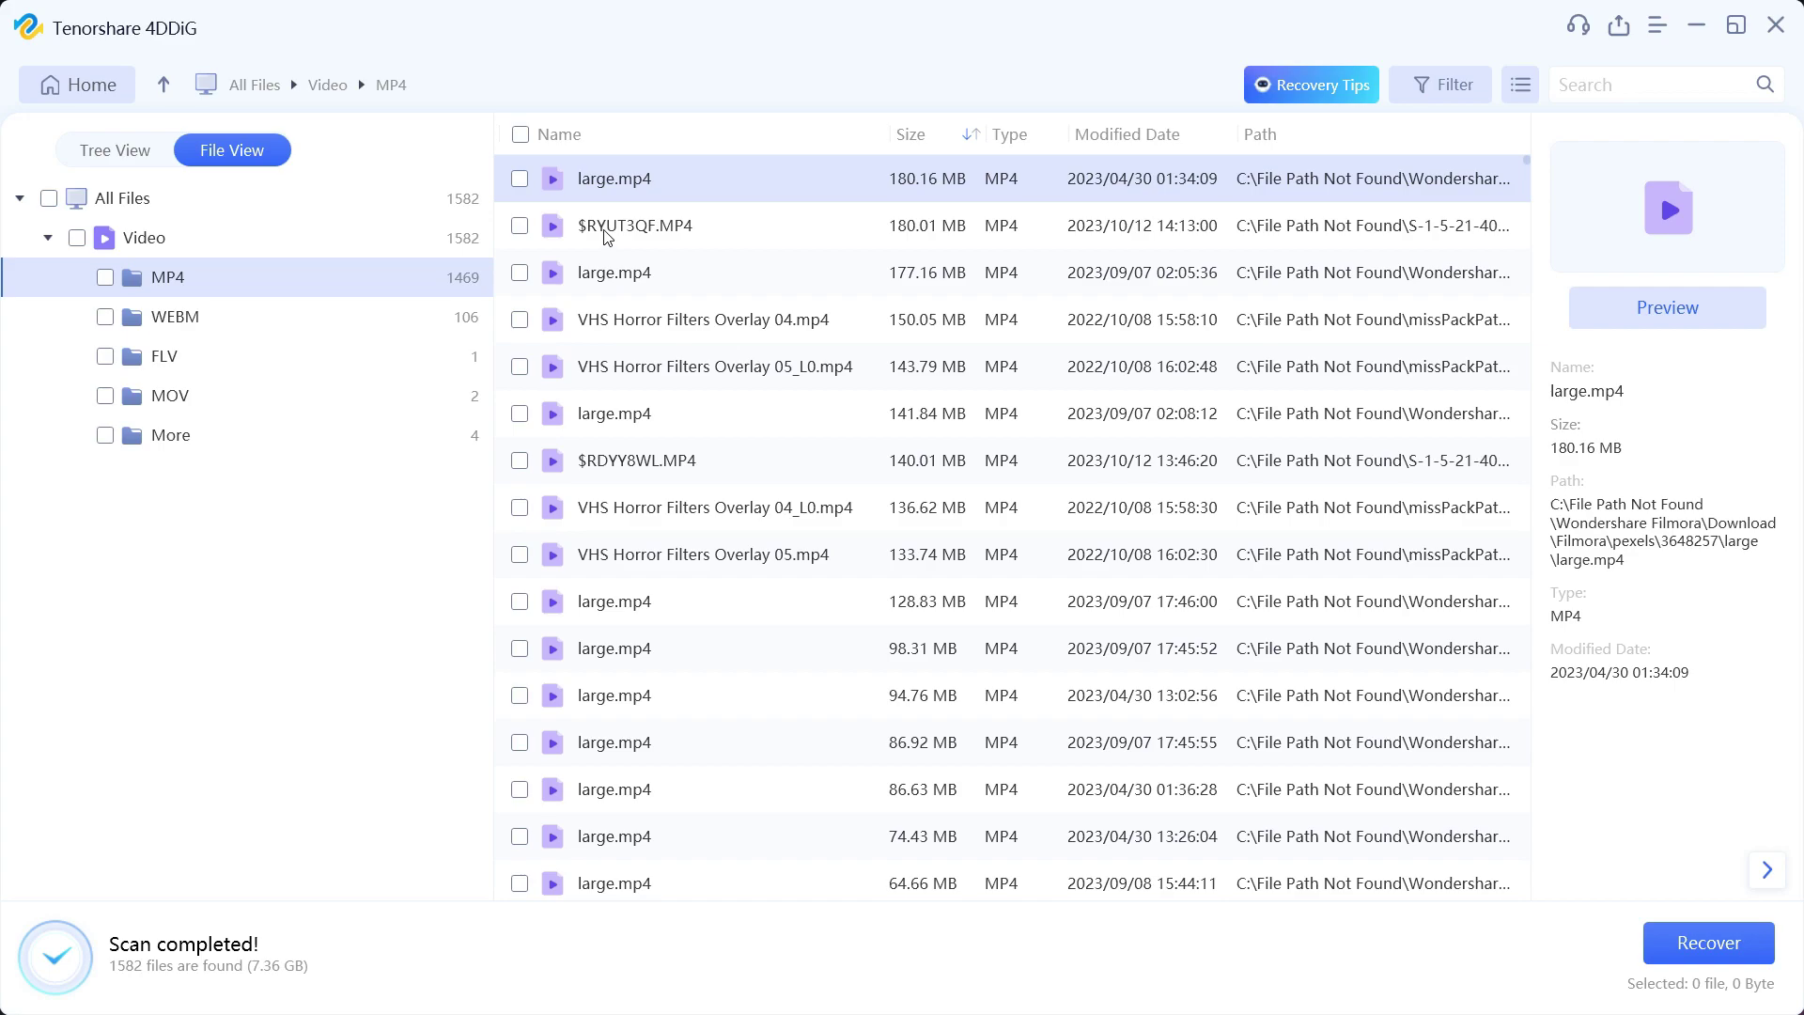
{"action": "left_click", "coordinate": [520, 227]}
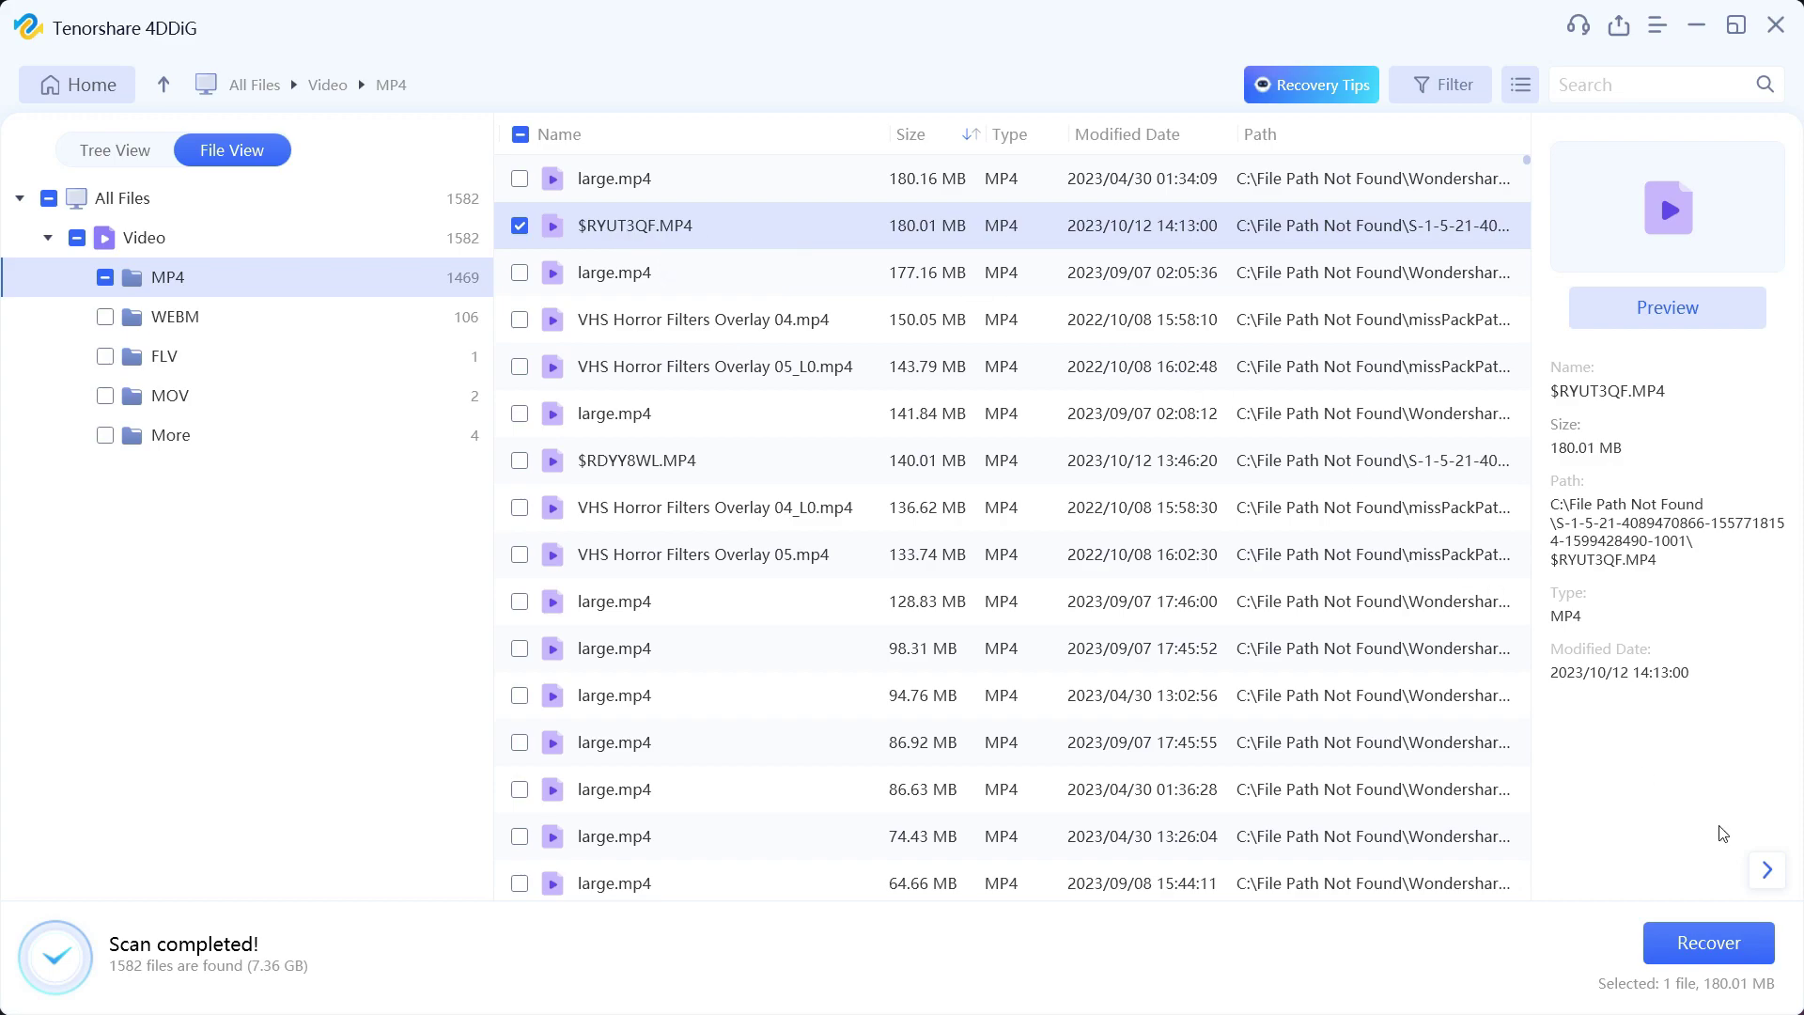
{"action": "left_click", "coordinate": [1712, 945]}
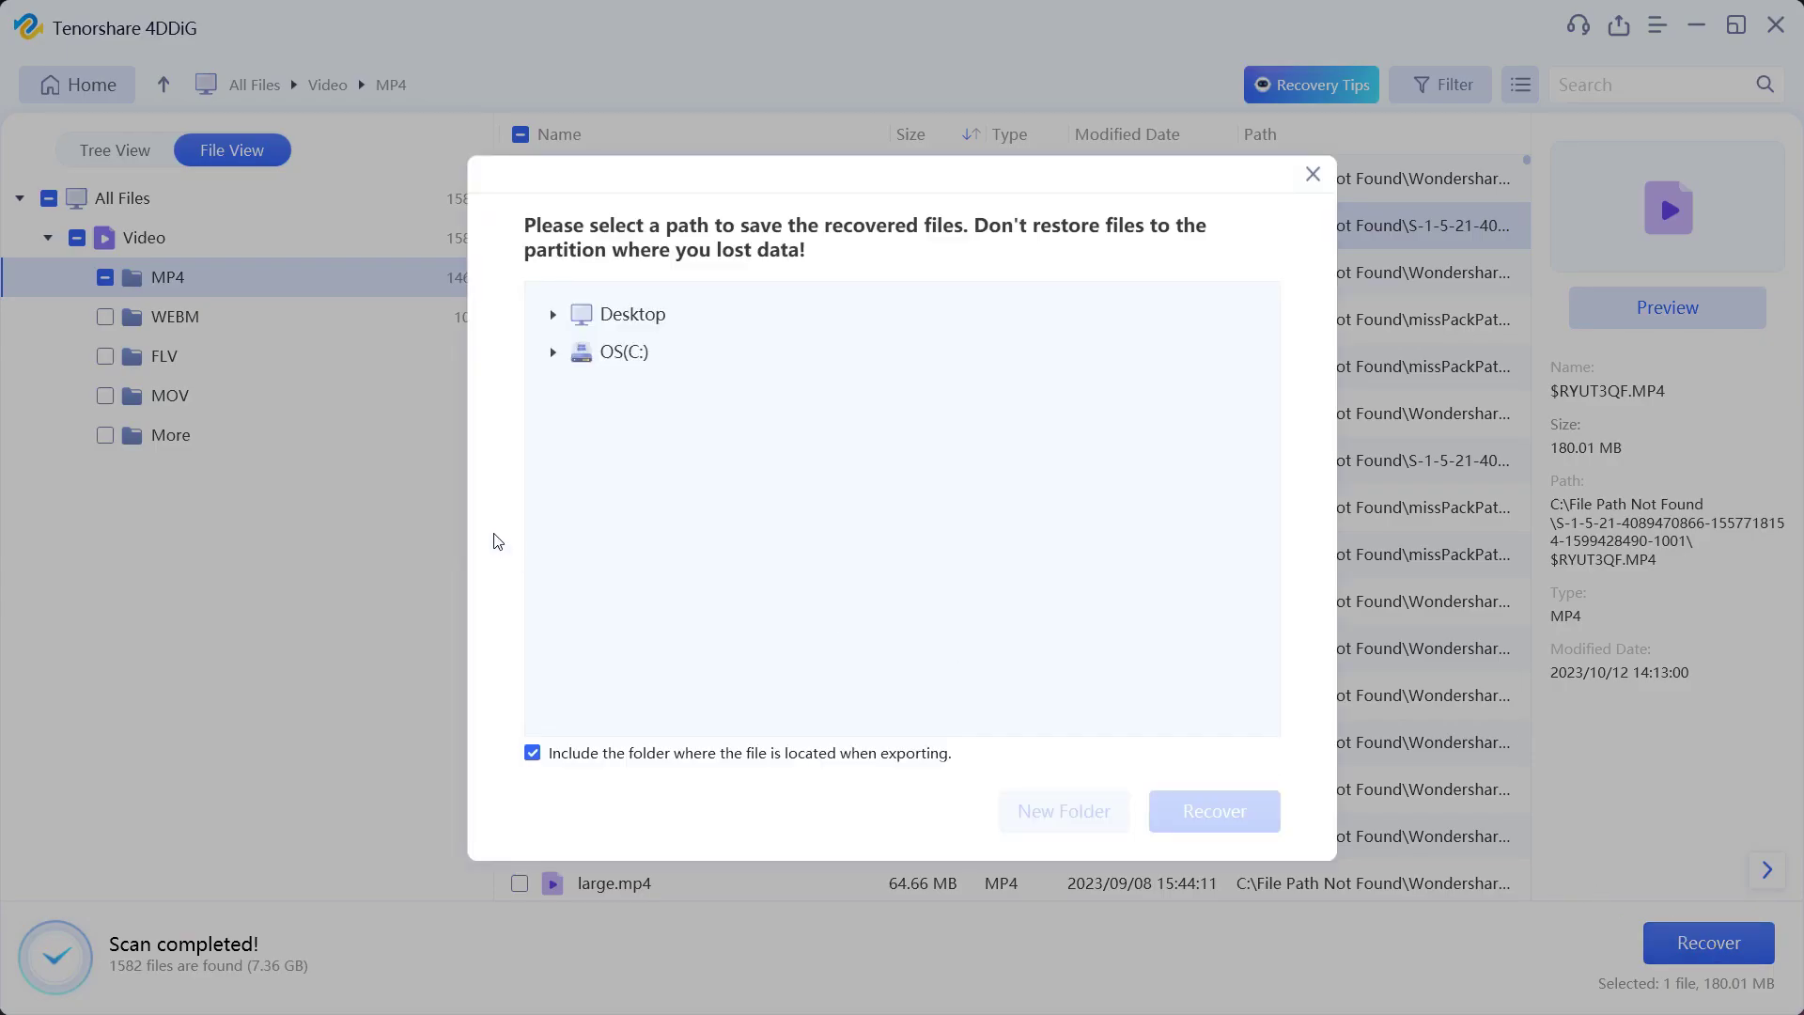
{"action": "left_click", "coordinate": [1070, 575]}
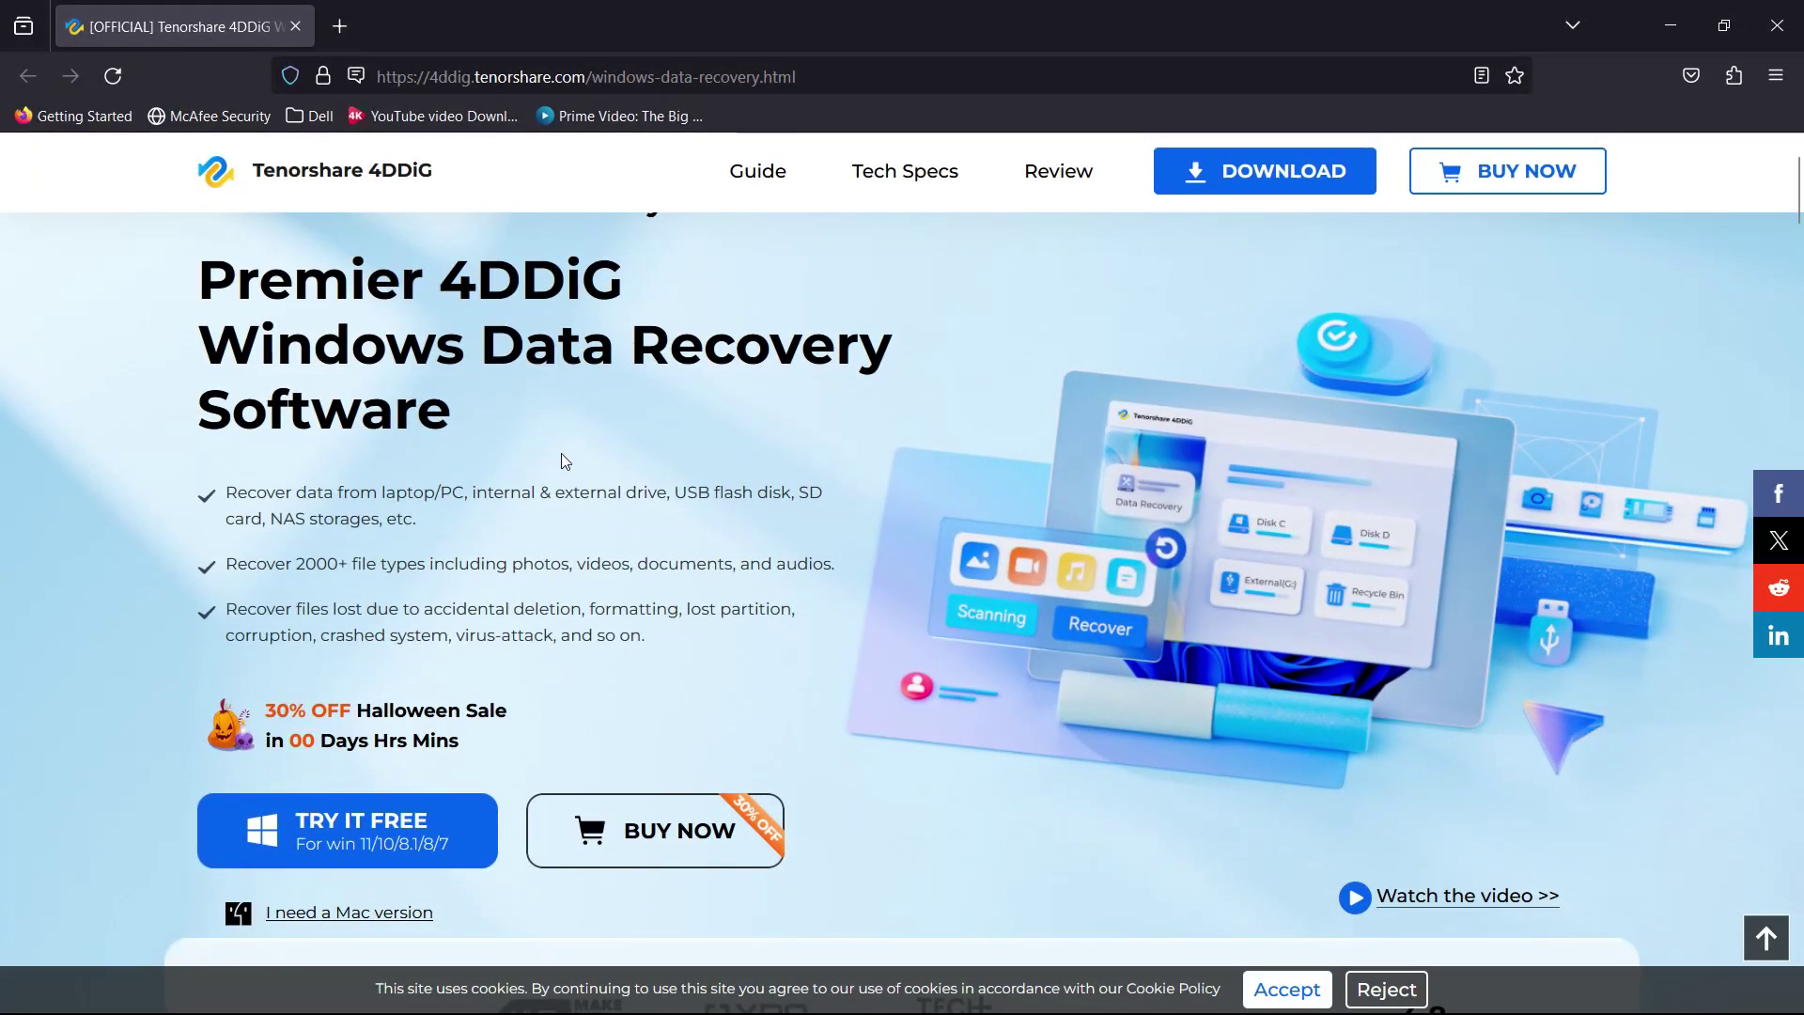
{"action": "scroll", "coordinate": [935, 820], "scroll_direction": "down", "scroll_amount": 1}
{"action": "scroll", "coordinate": [935, 819], "scroll_direction": "down", "scroll_amount": 10}
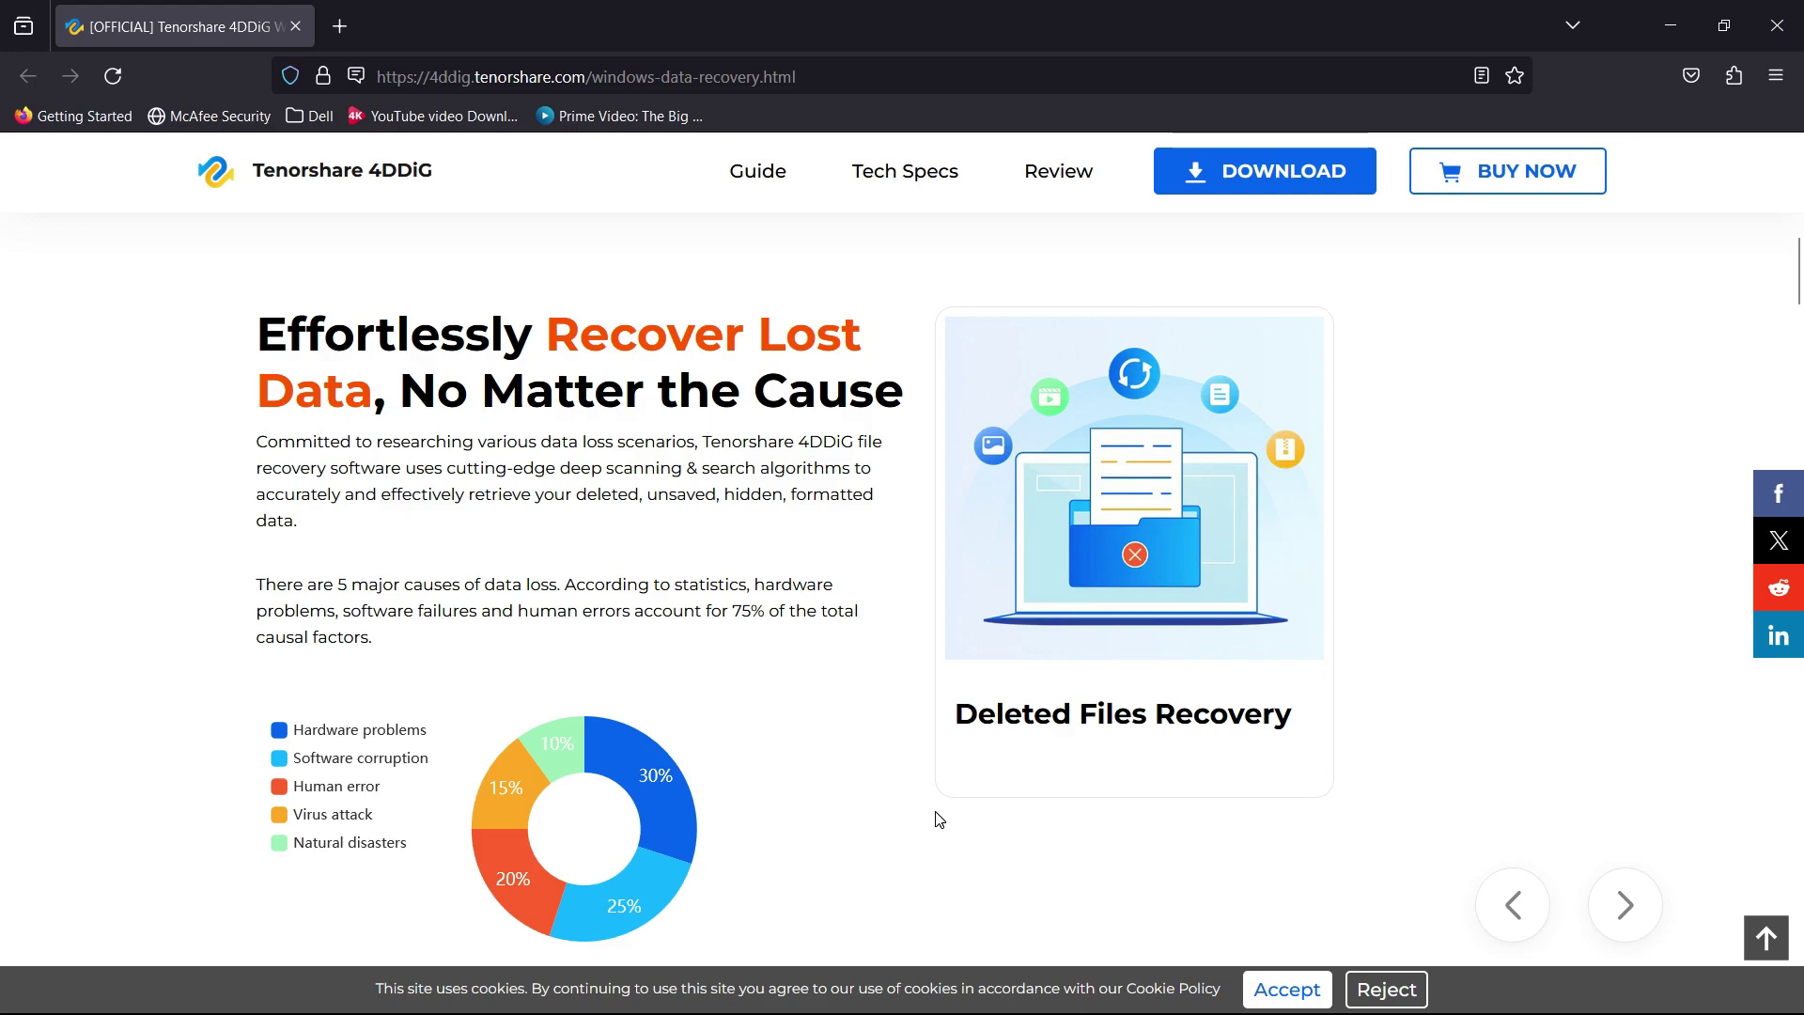
{"action": "scroll", "coordinate": [935, 819], "scroll_direction": "down", "scroll_amount": 15}
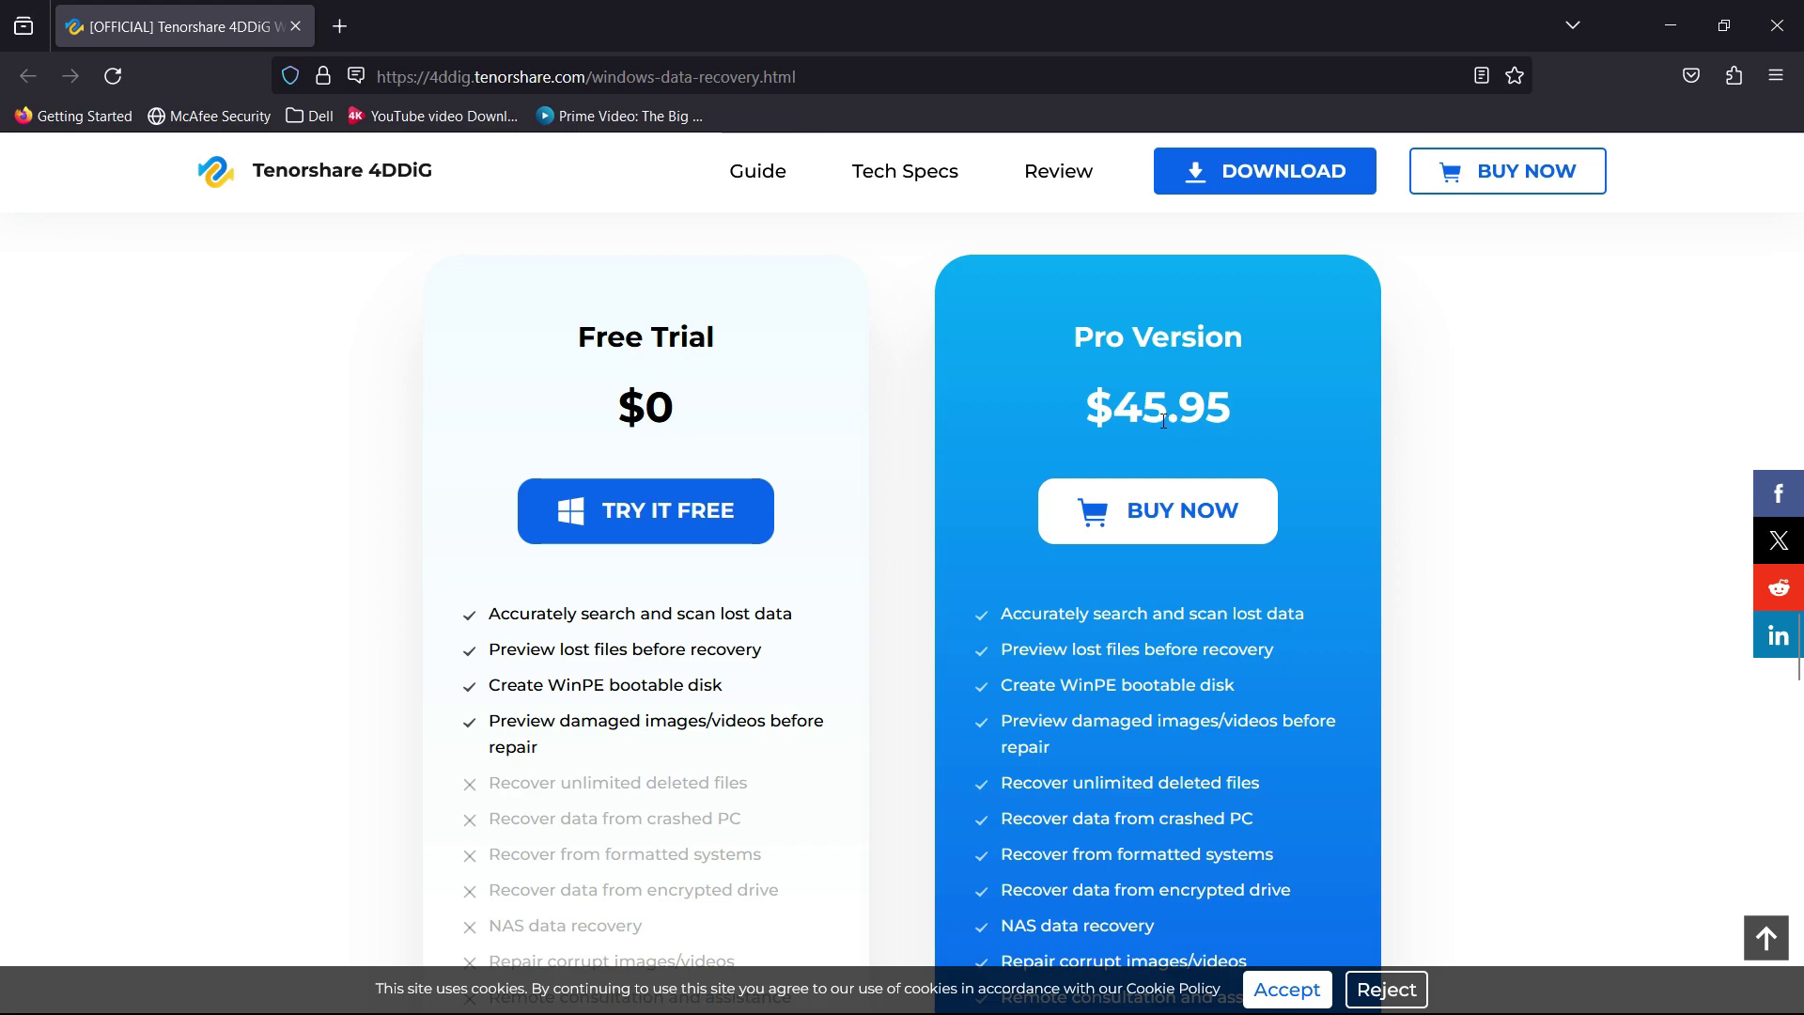
{"action": "left_click_drag", "start_coordinate": [1124, 407], "coordinate": [1259, 406]}
{"action": "left_click", "coordinate": [1255, 430]}
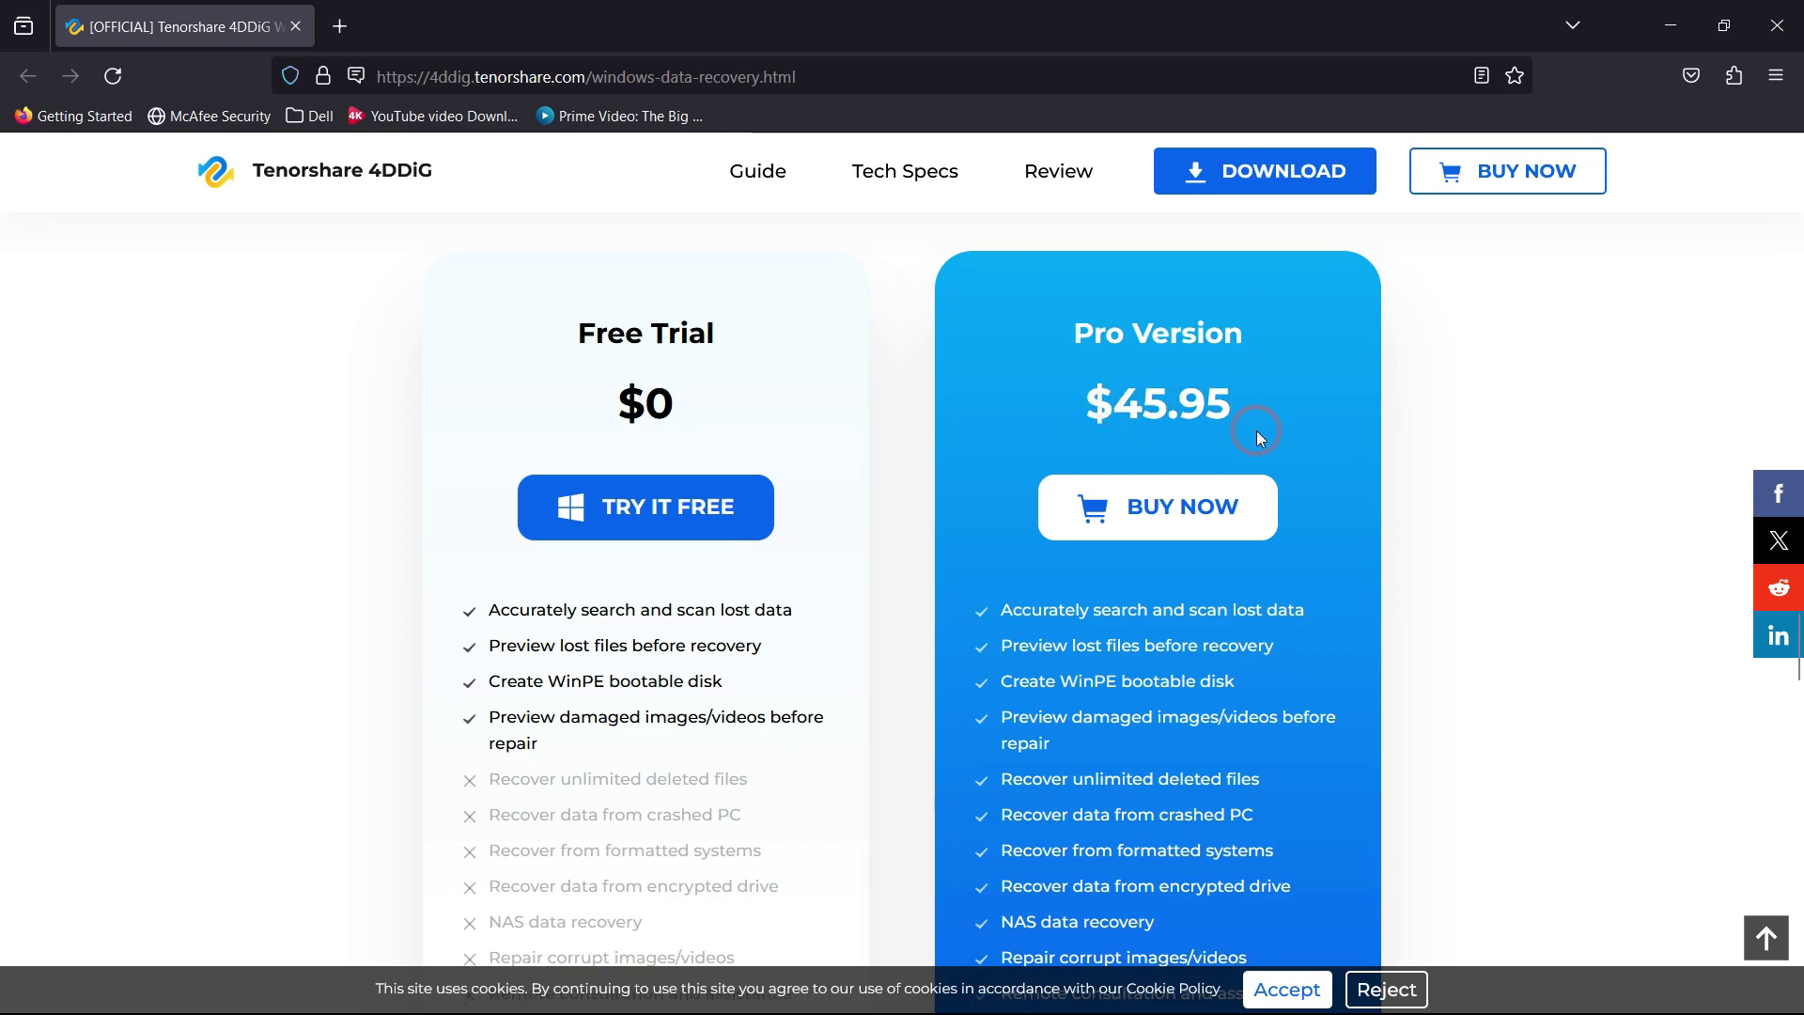
{"action": "scroll", "coordinate": [1255, 430], "scroll_direction": "down", "scroll_amount": 2}
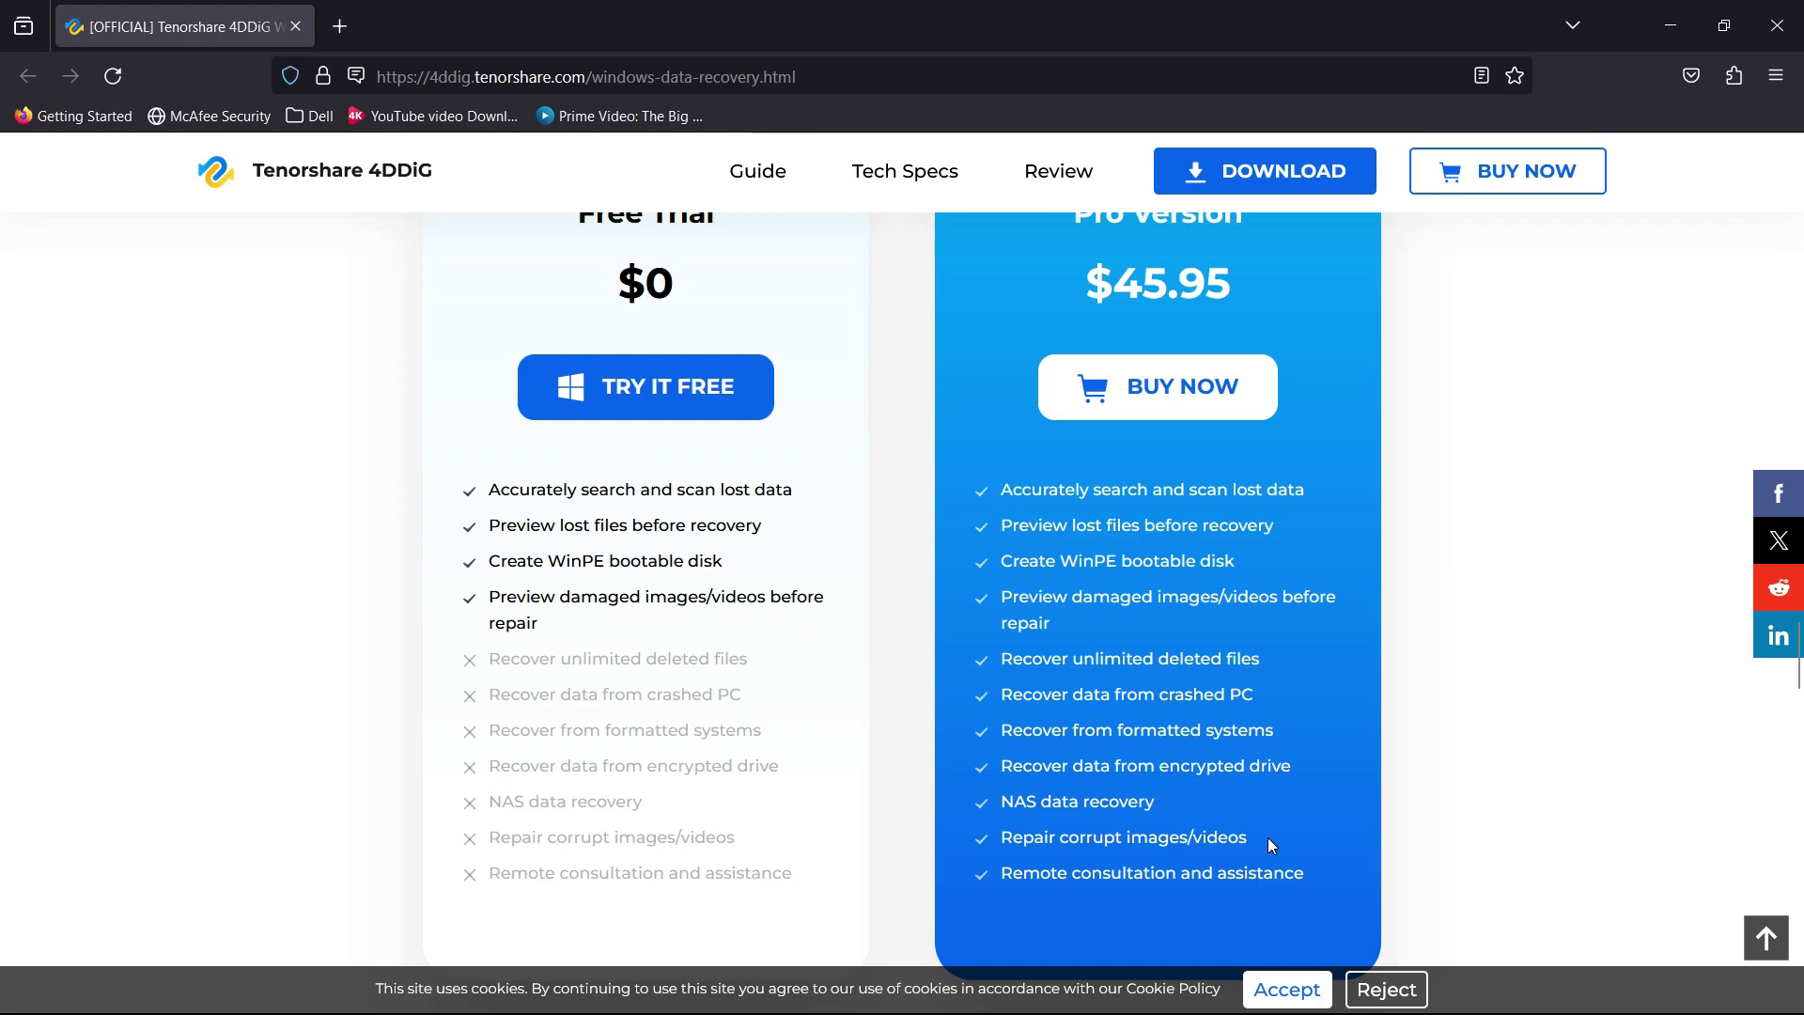
{"action": "scroll", "coordinate": [1269, 837], "scroll_direction": "down", "scroll_amount": 8}
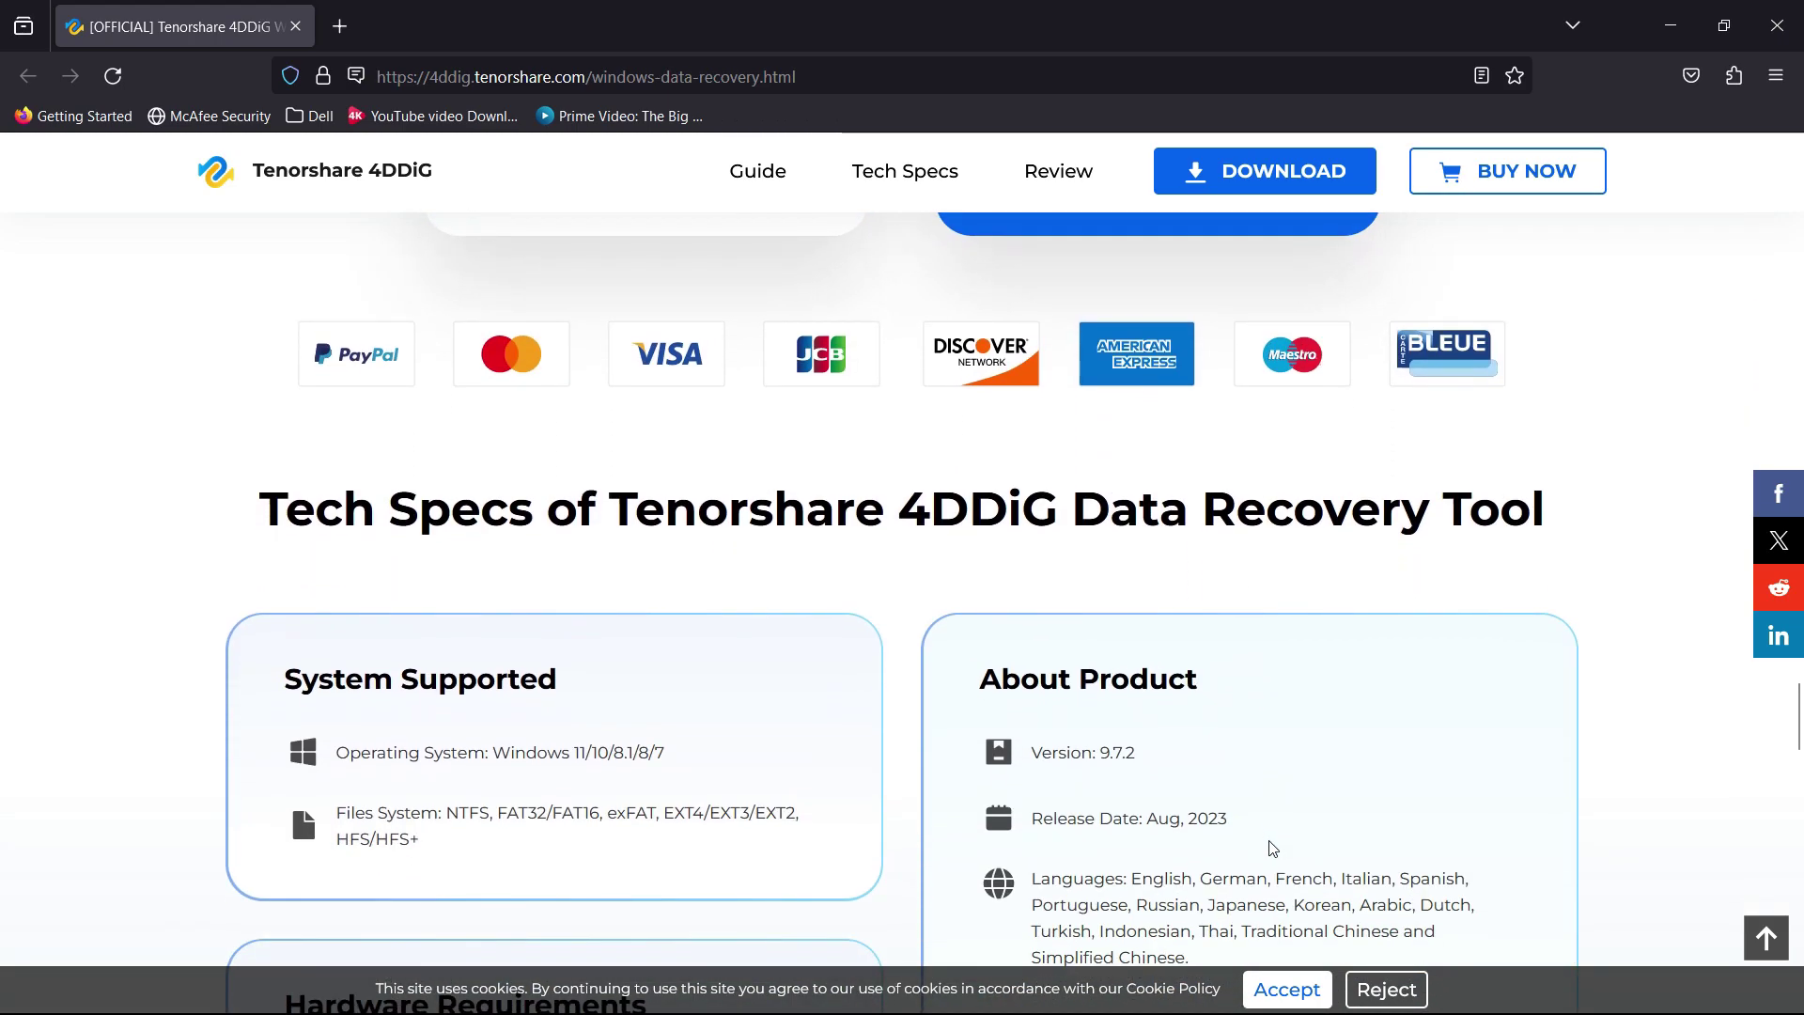
{"action": "scroll", "coordinate": [1272, 849], "scroll_direction": "down", "scroll_amount": 4}
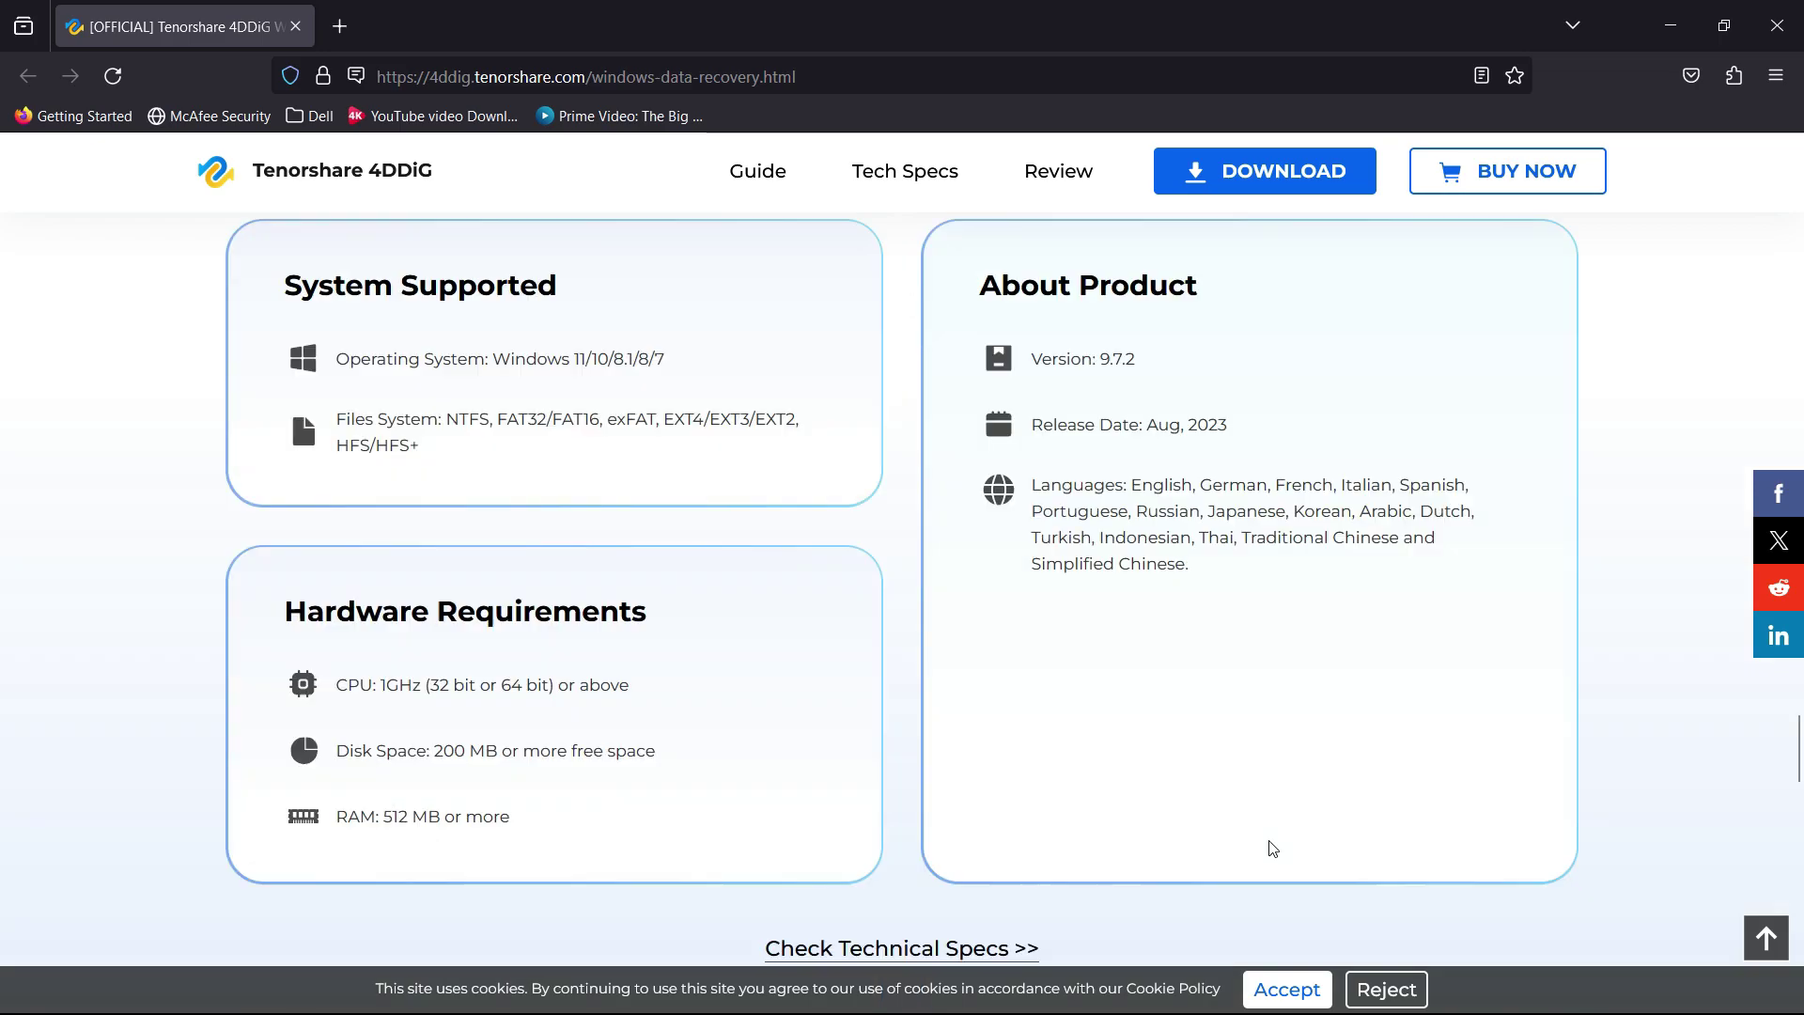
{"action": "scroll", "coordinate": [1272, 848], "scroll_direction": "down", "scroll_amount": 1}
{"action": "scroll", "coordinate": [1272, 849], "scroll_direction": "up", "scroll_amount": 12}
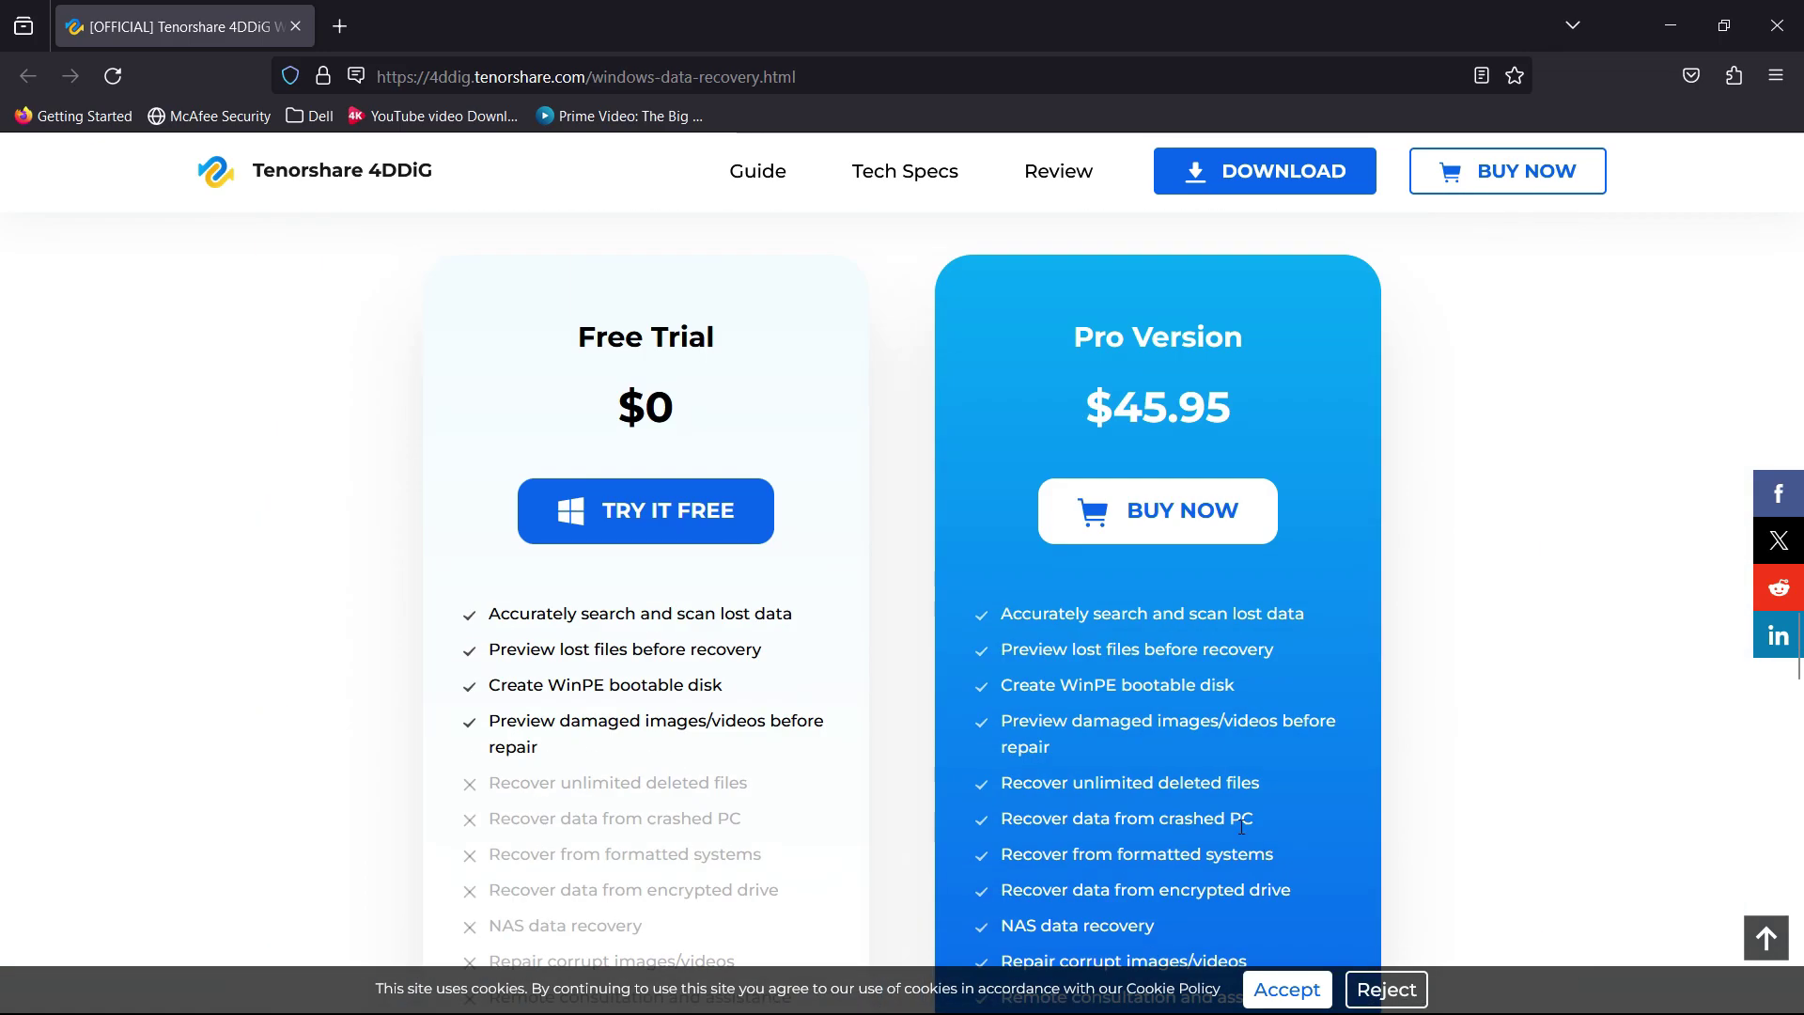
{"action": "left_click", "coordinate": [1767, 938]}
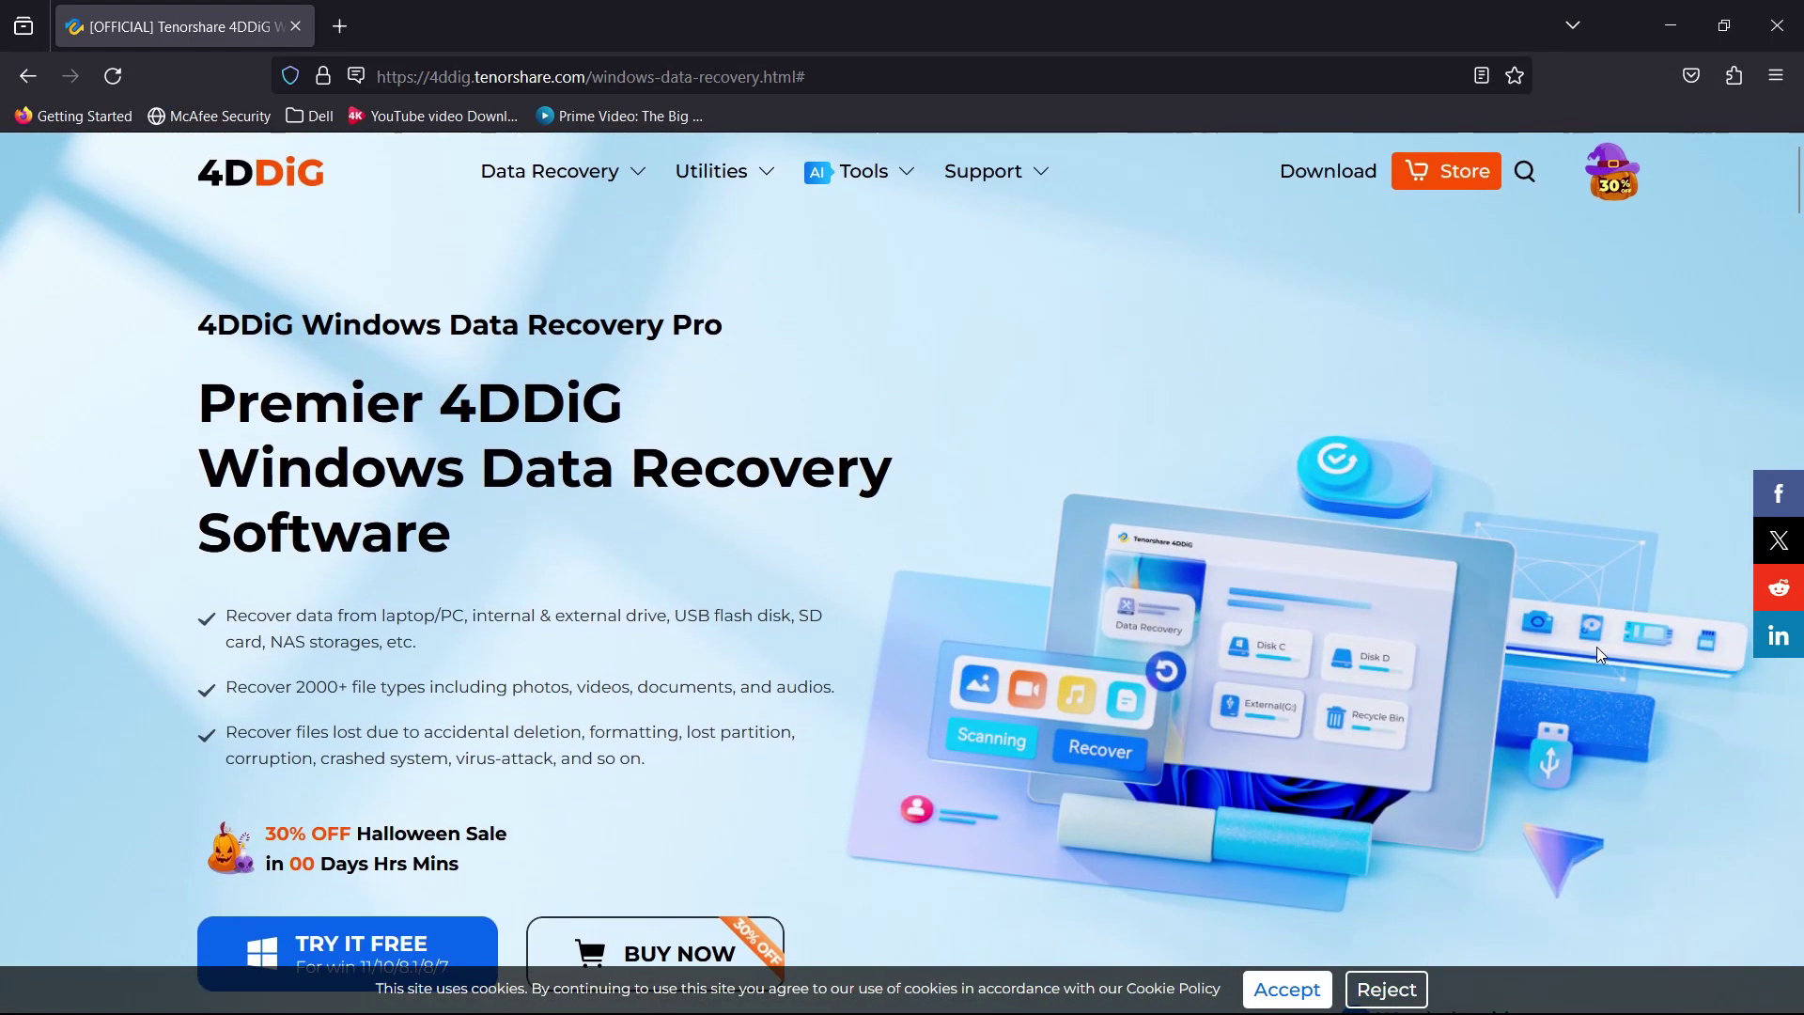
{"action": "scroll", "coordinate": [1597, 646], "scroll_direction": "down", "scroll_amount": 1}
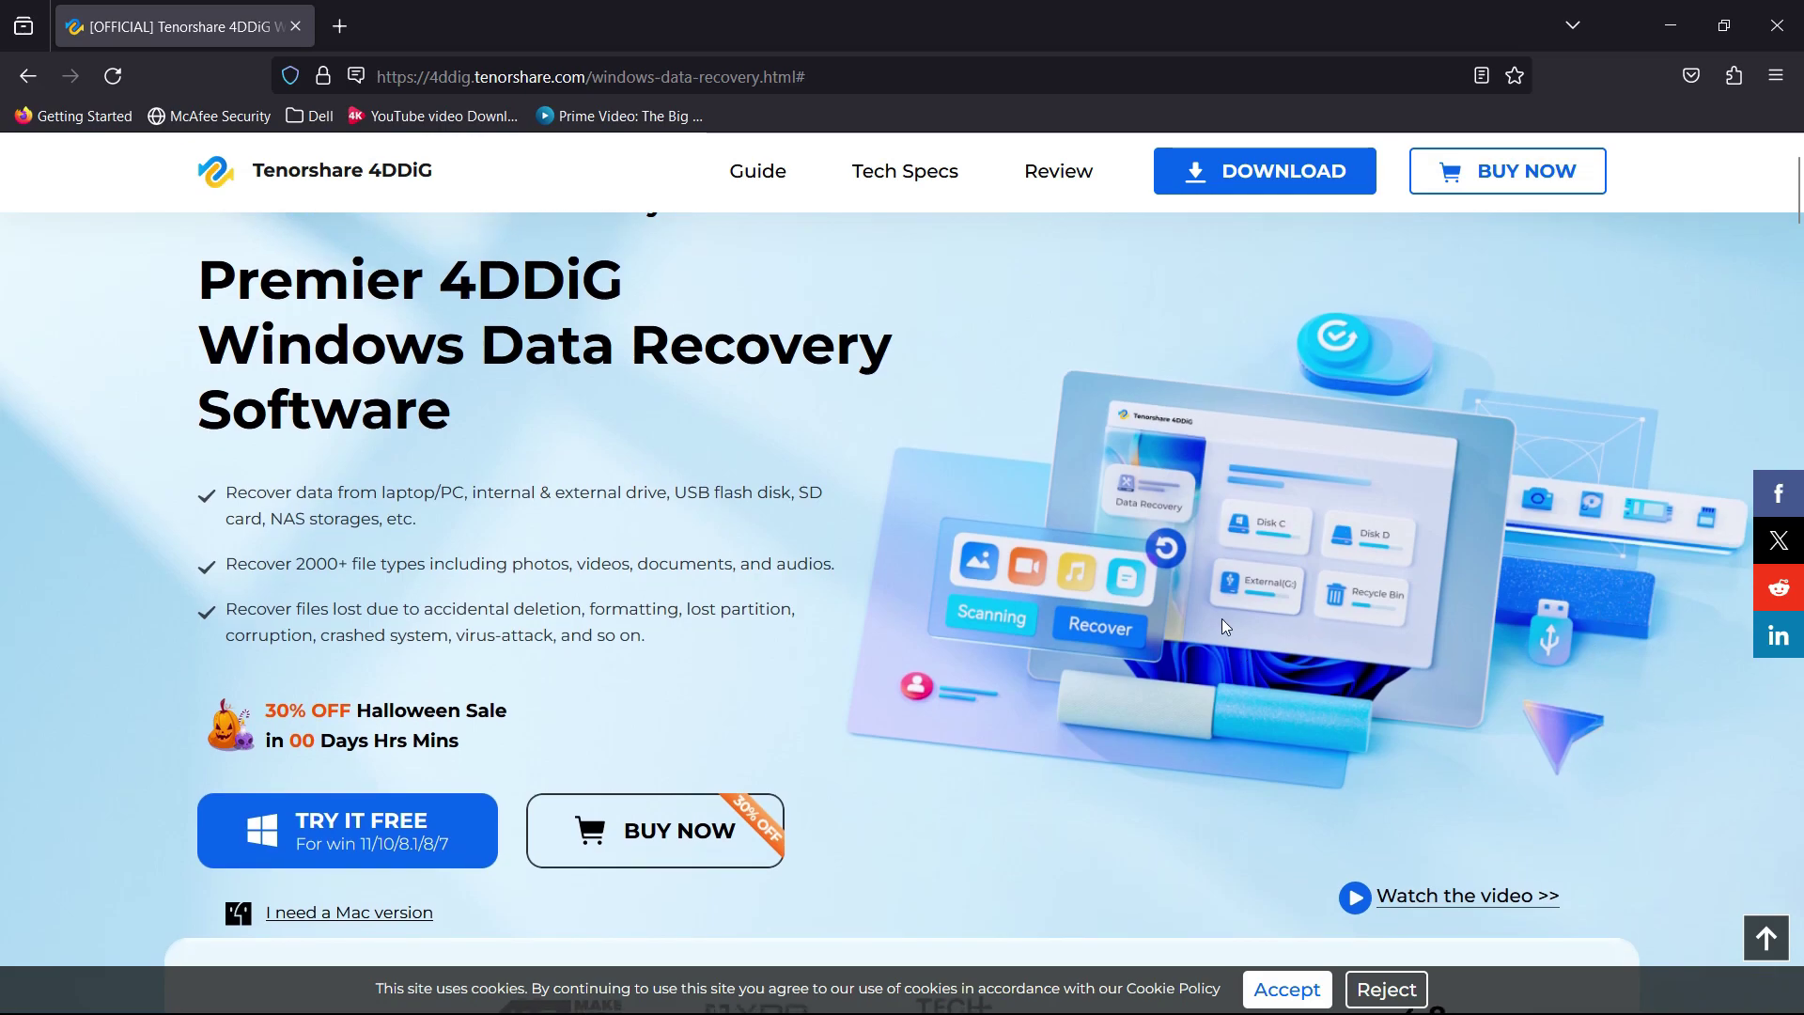